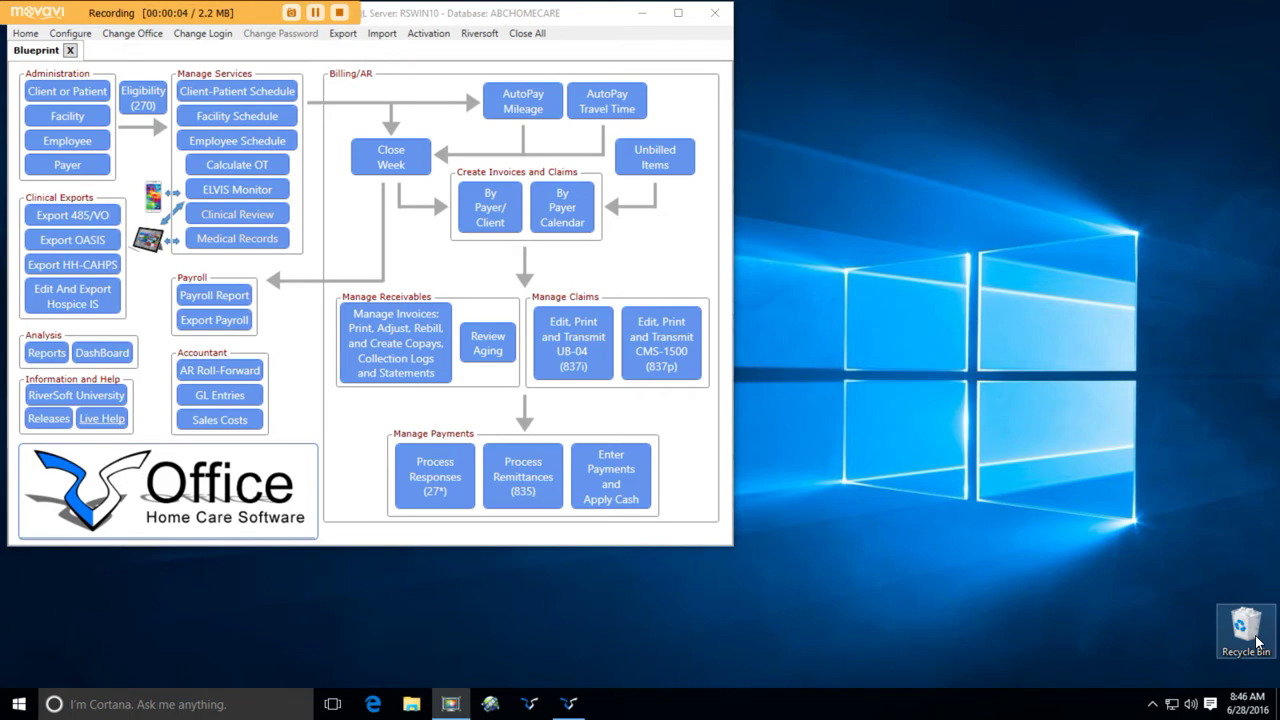
- Bring RiverSoft Office forward and open the Client Demographics List of clients and patients
left_click(88, 95)
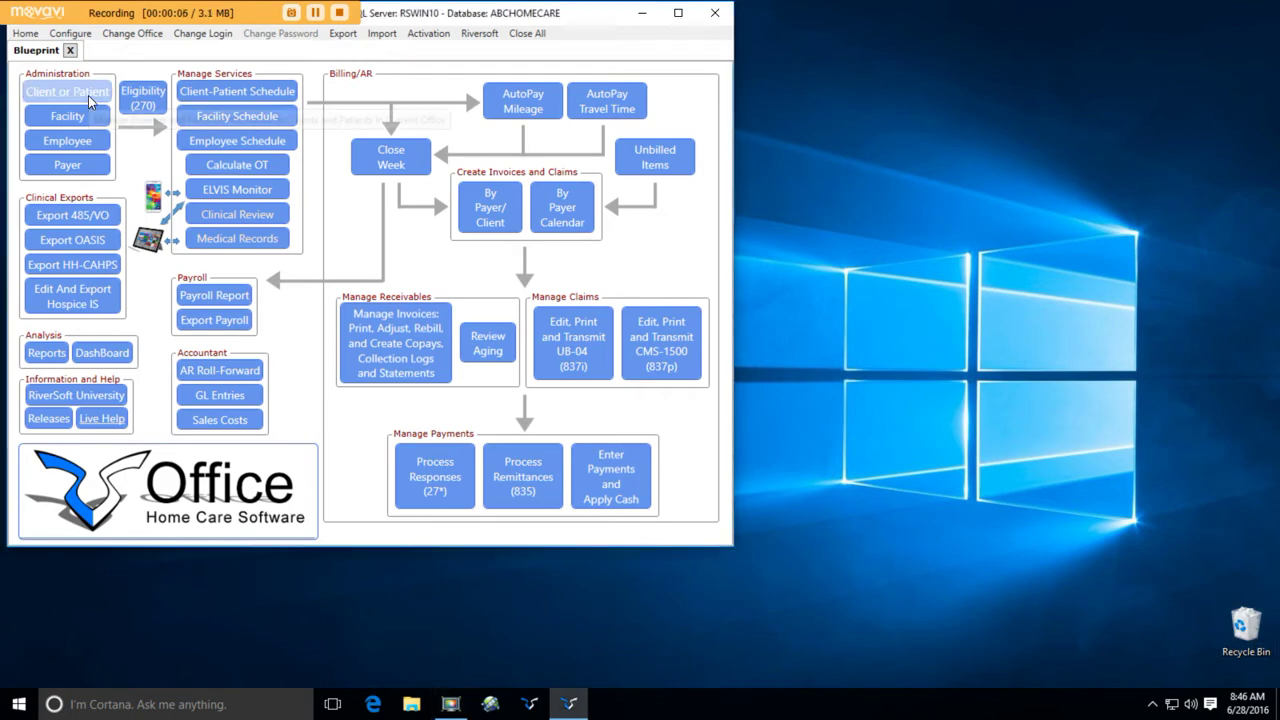
left_click(88, 95)
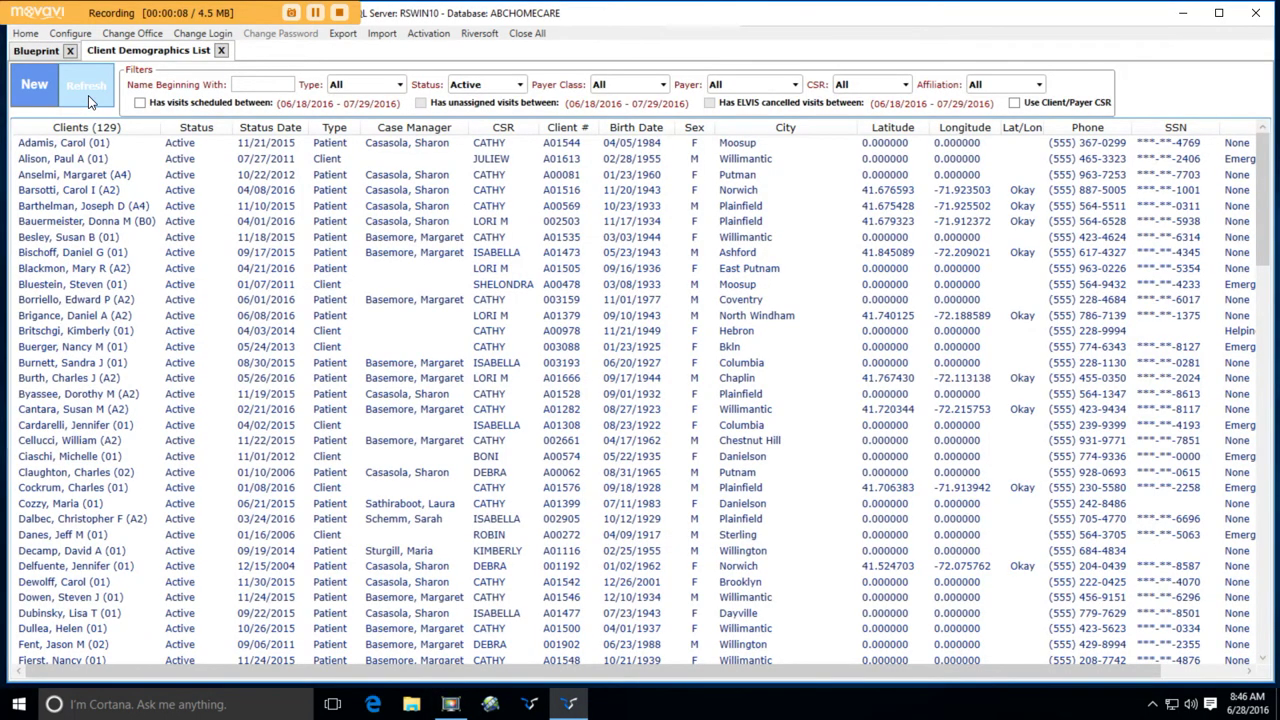
- Start a new client record and enter the patient's first and last name
left_click(35, 86)
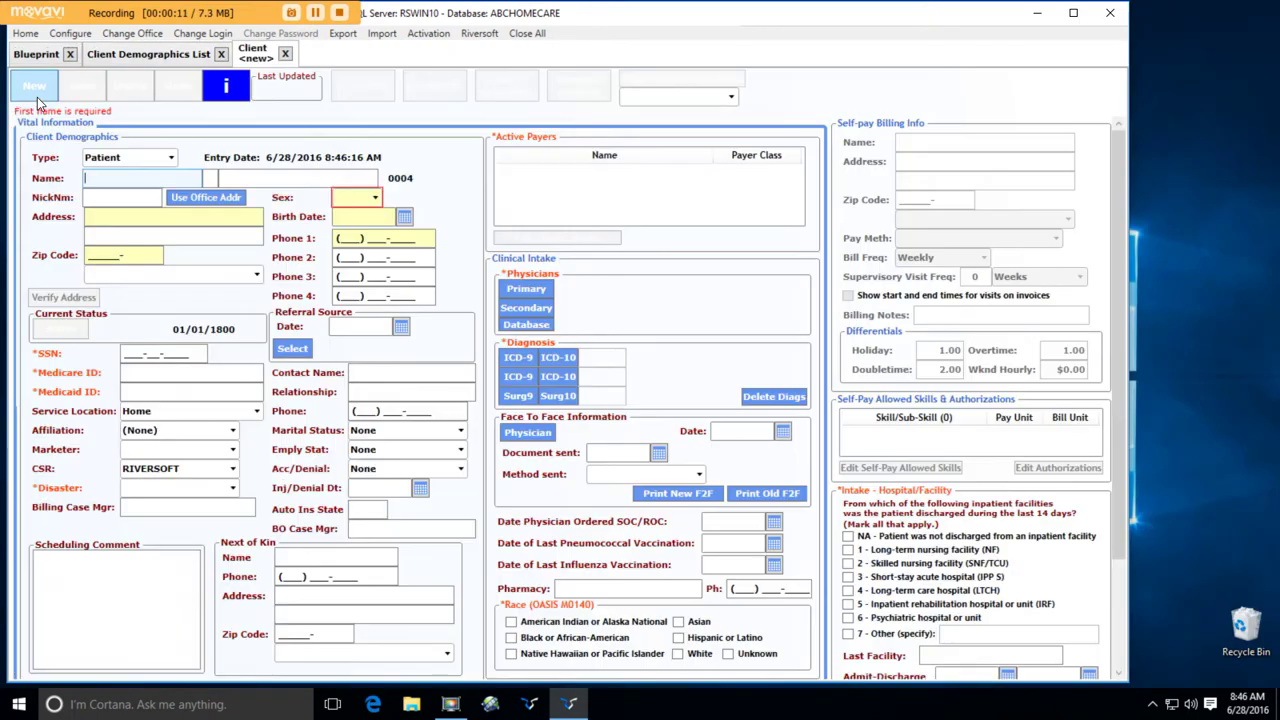
left_click(112, 177)
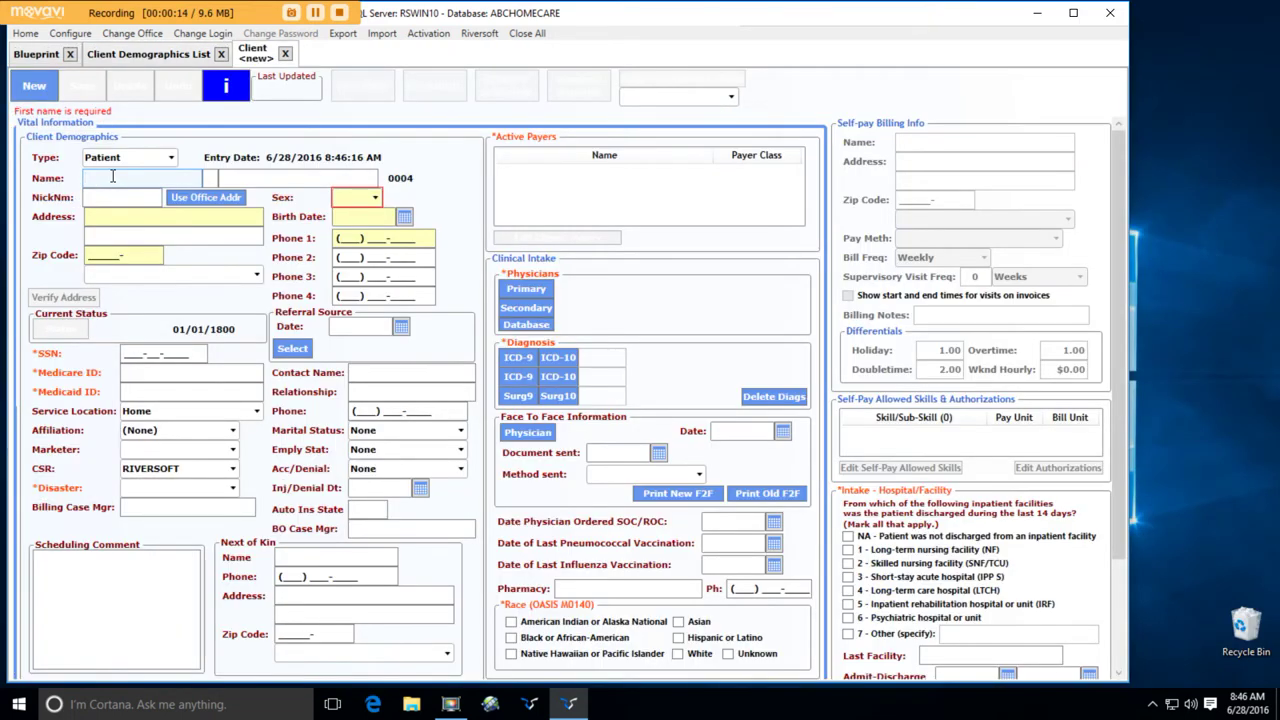
key("Tab")
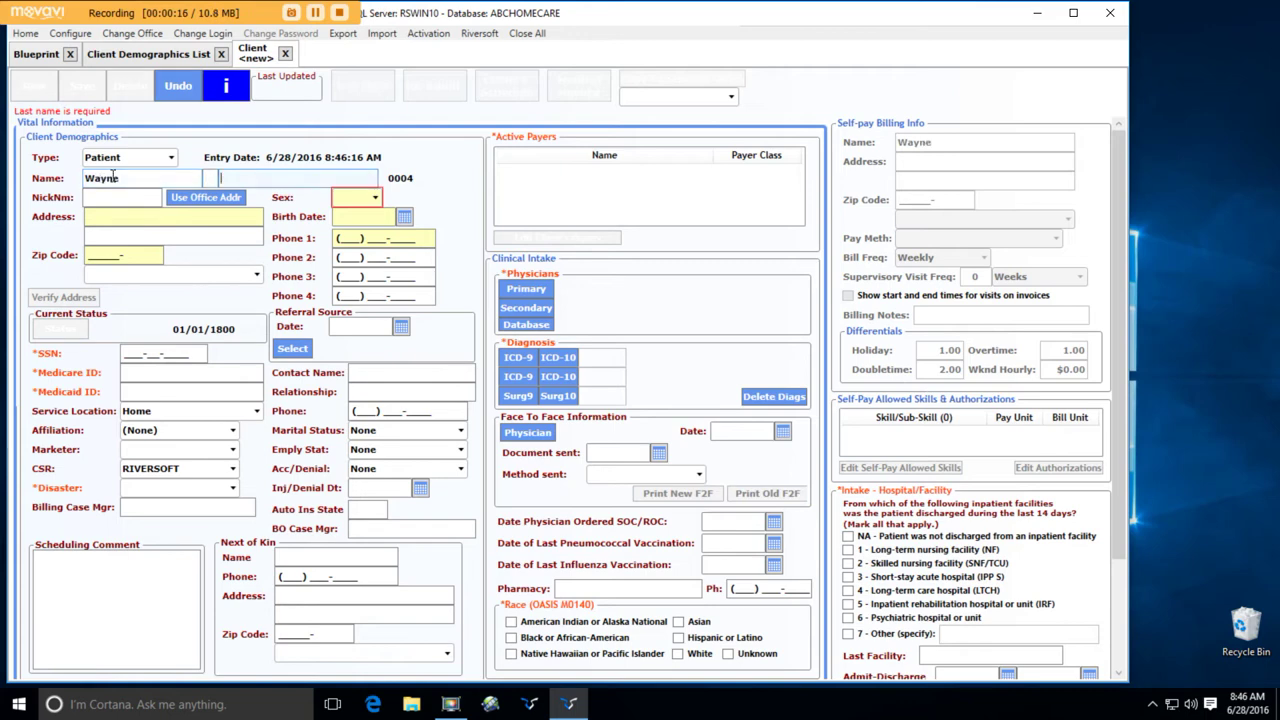
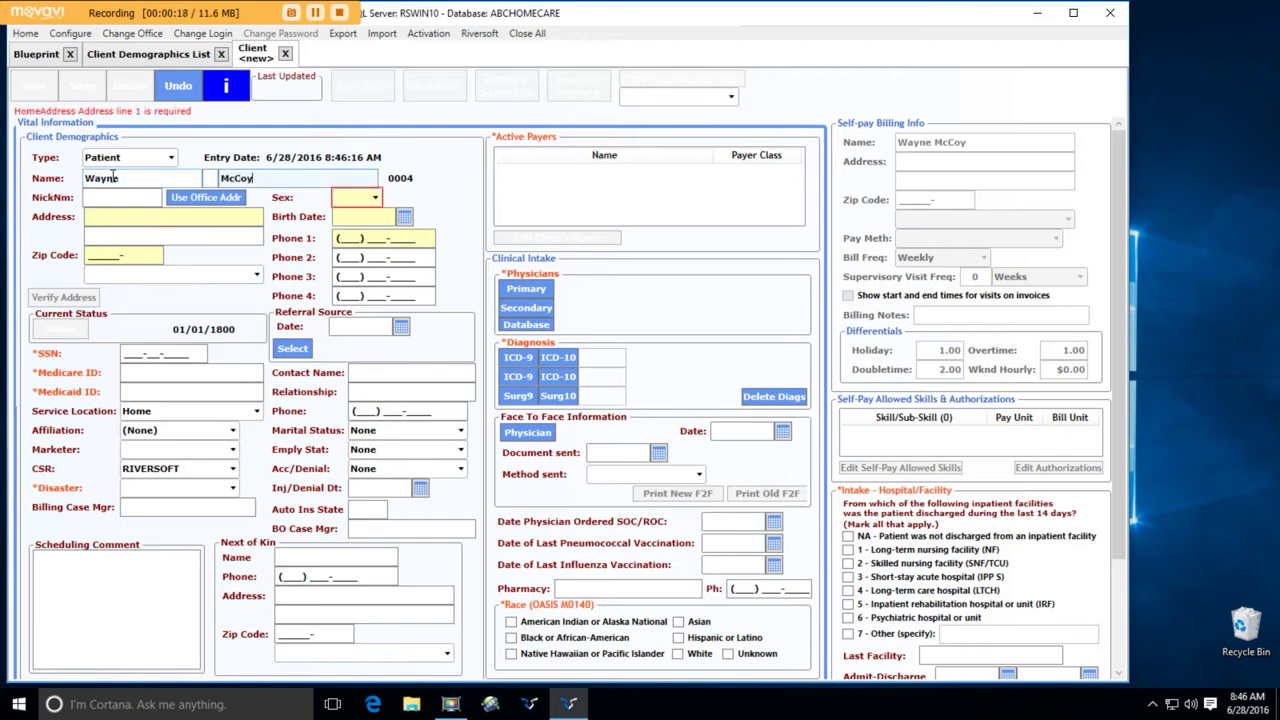
key("Tab")
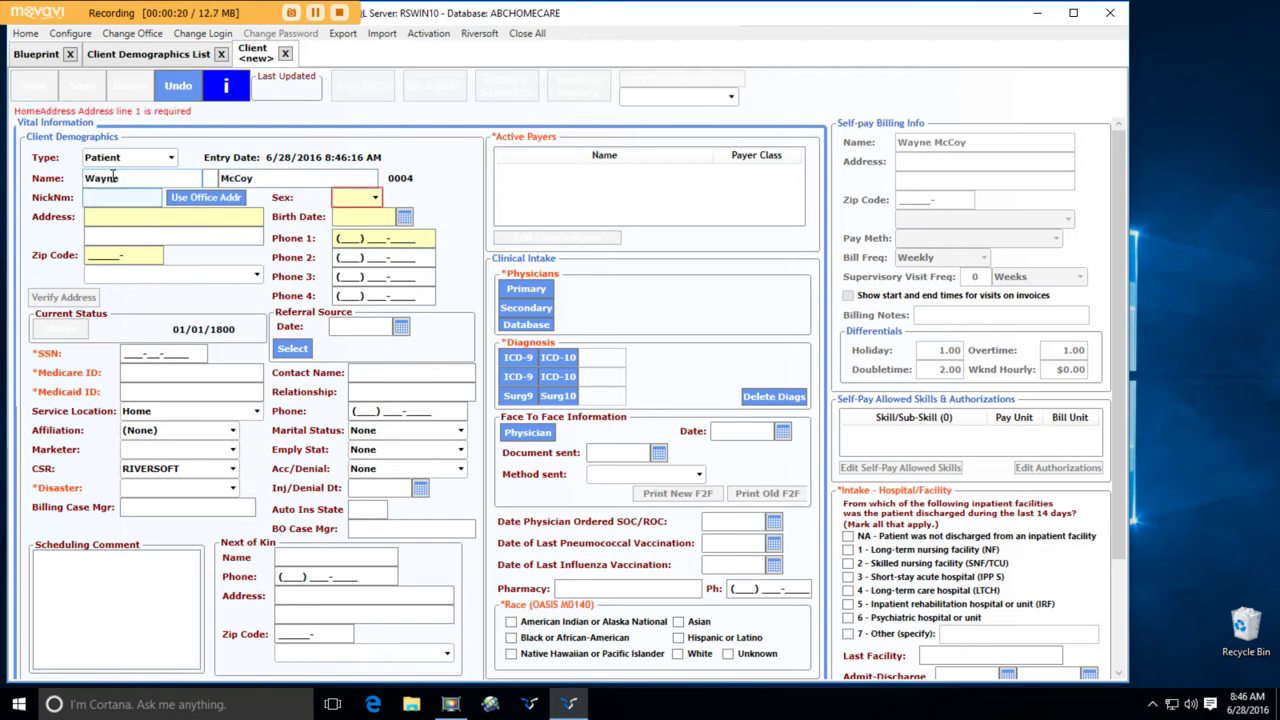
key("Tab")
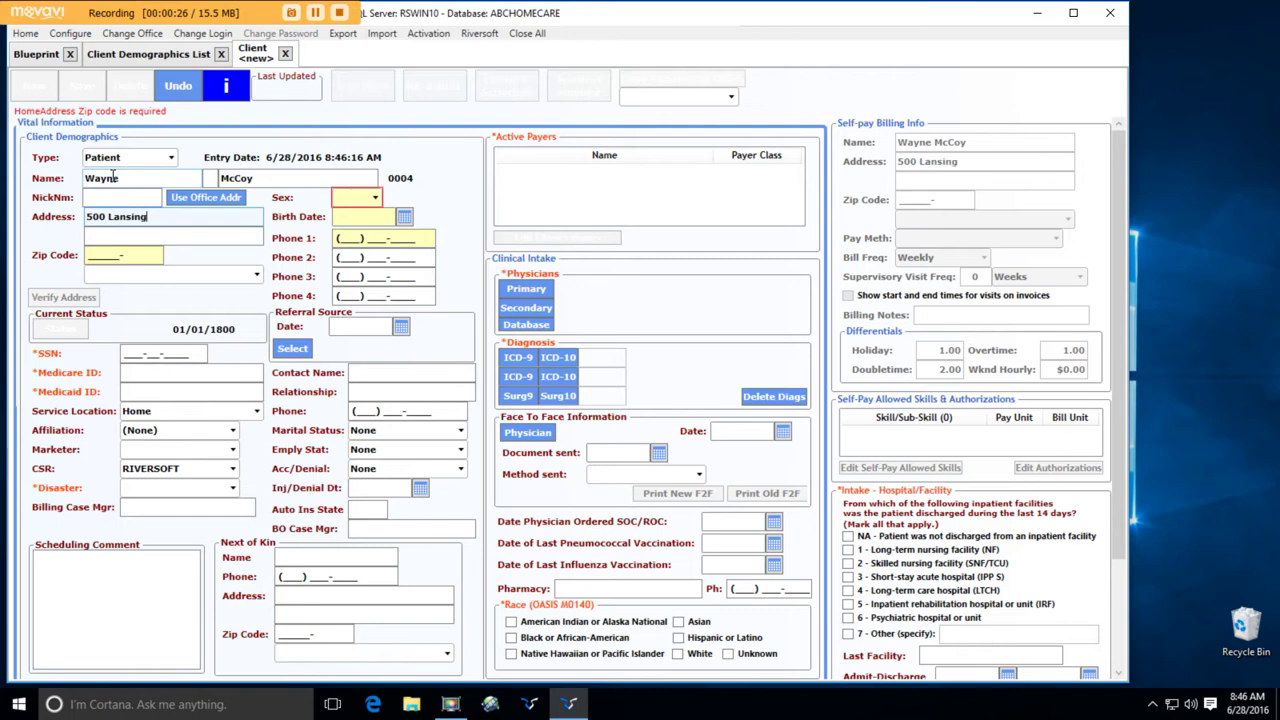
- Enter the patient's home street address and zip code, set sex to Male, and fill in birth date and phone
key("Tab")
key("Tab")
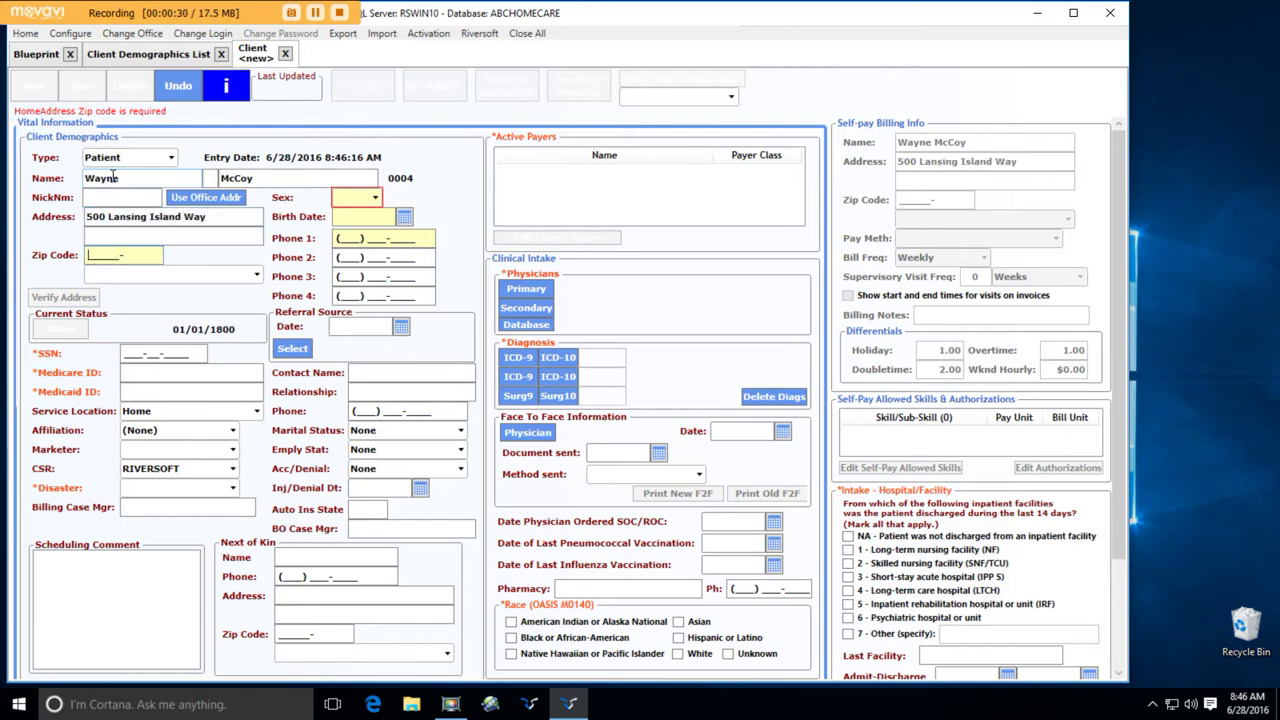
type("32937-")
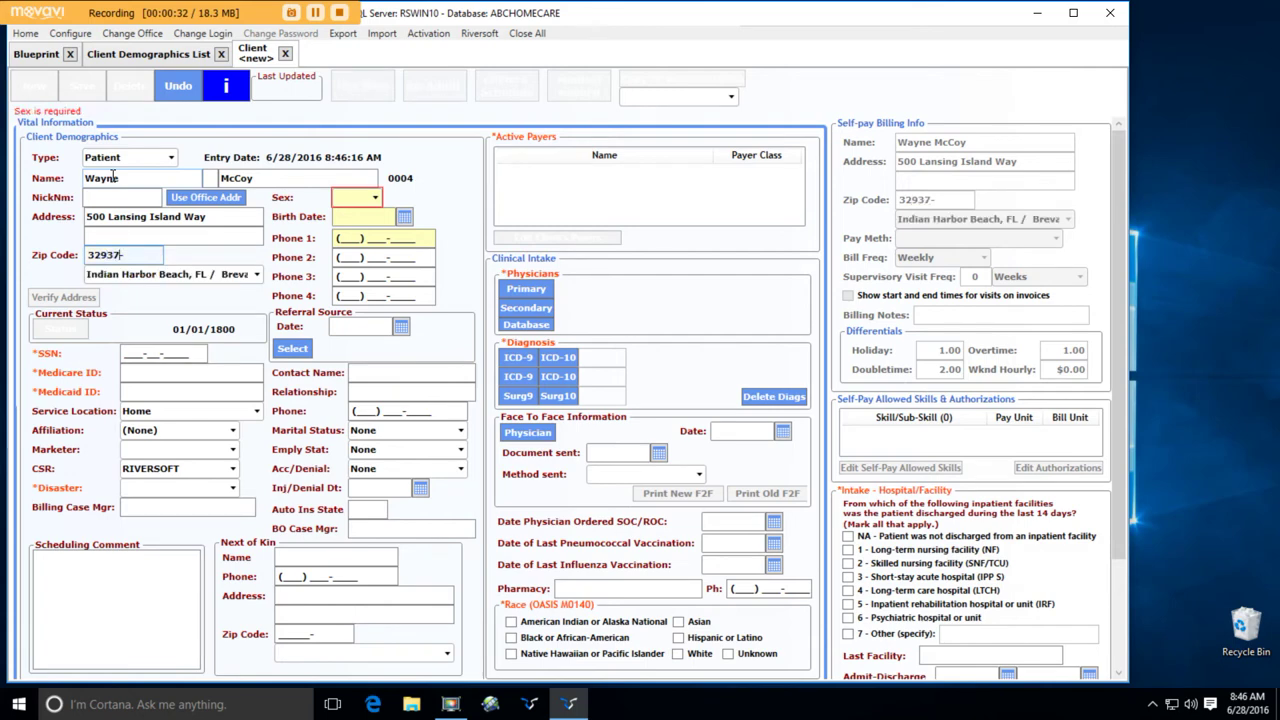
left_click(374, 199)
left_click(366, 229)
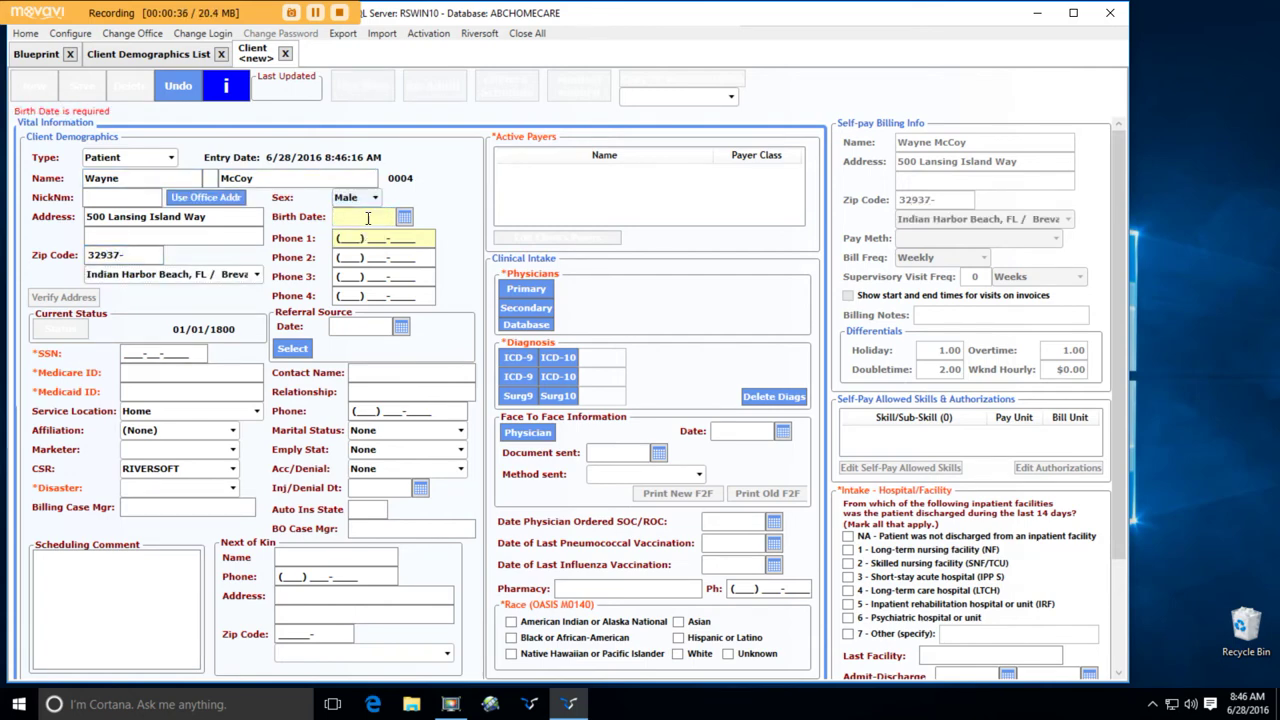
type("1")
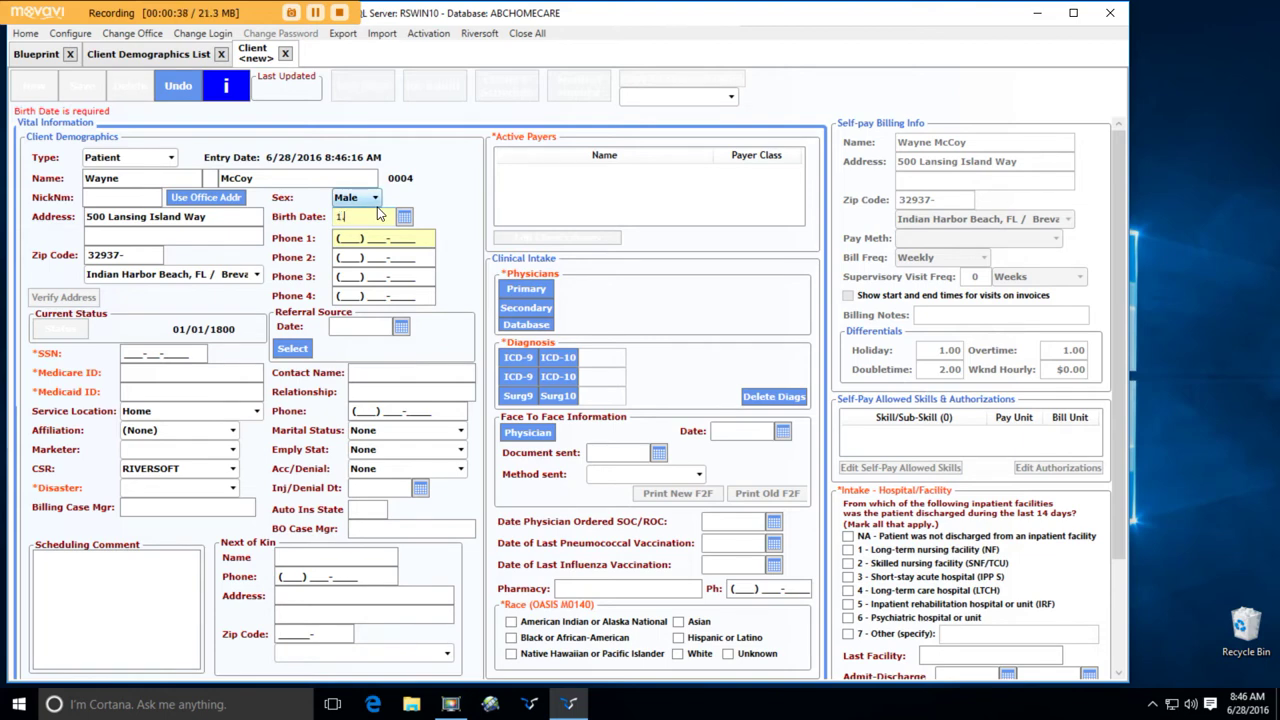
type(".1.1900")
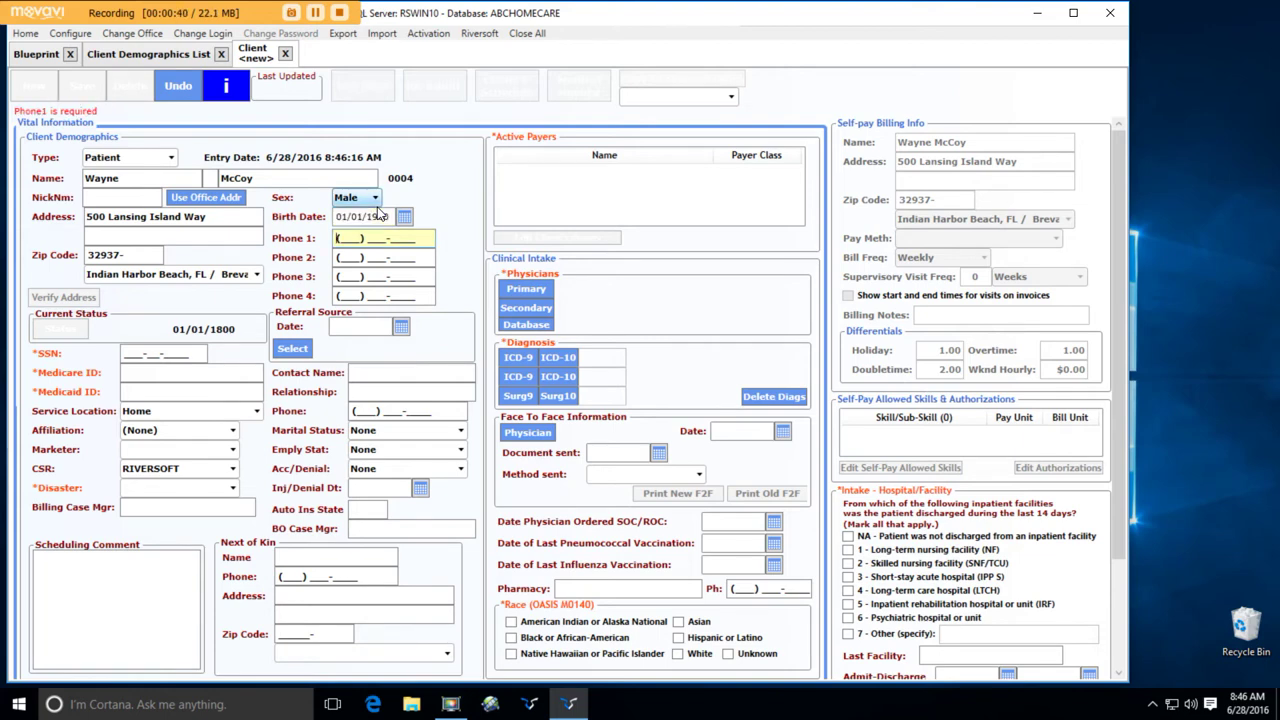
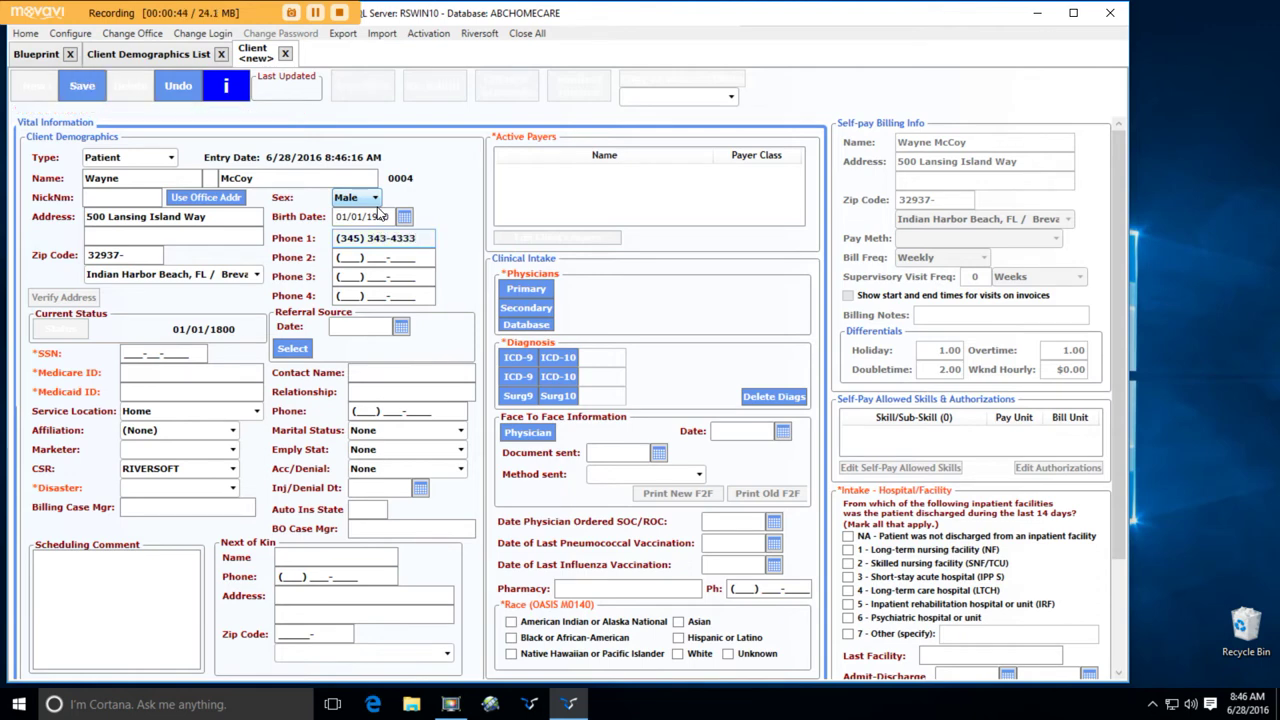
- Save the record and verify the home address by manually pinning it on the Lat/Lon Finder map
left_click(92, 98)
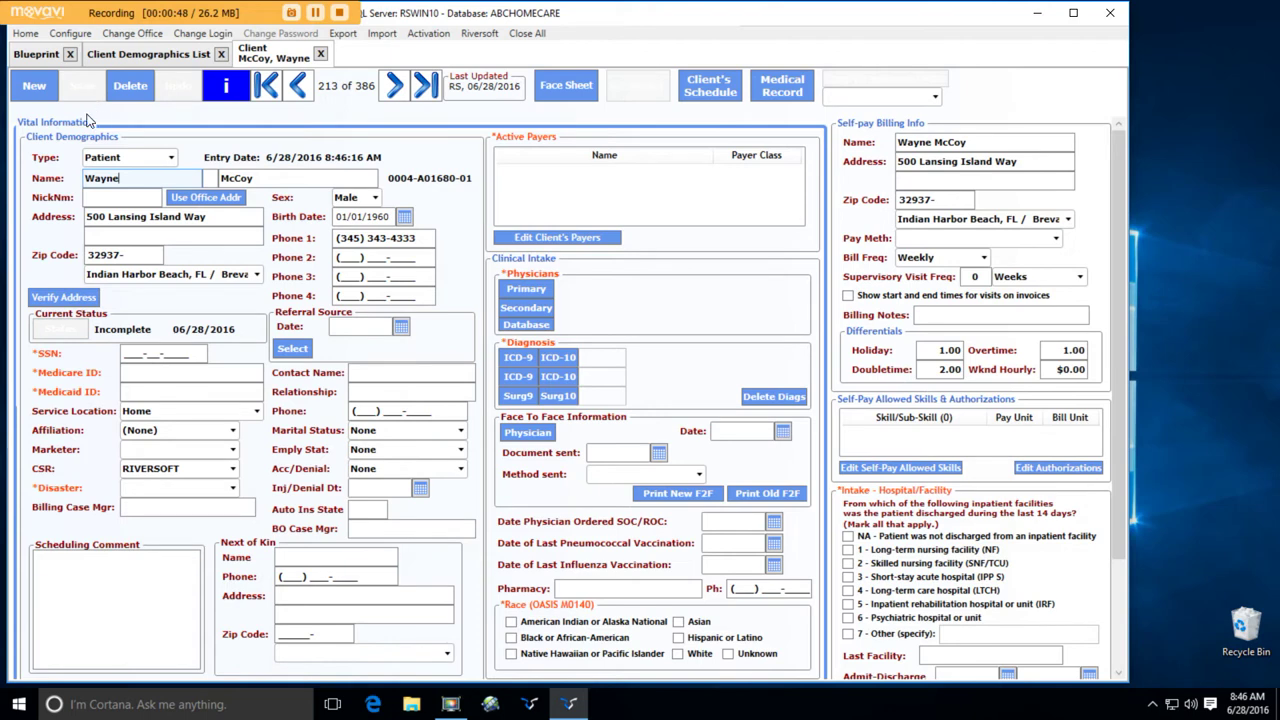
left_click(80, 300)
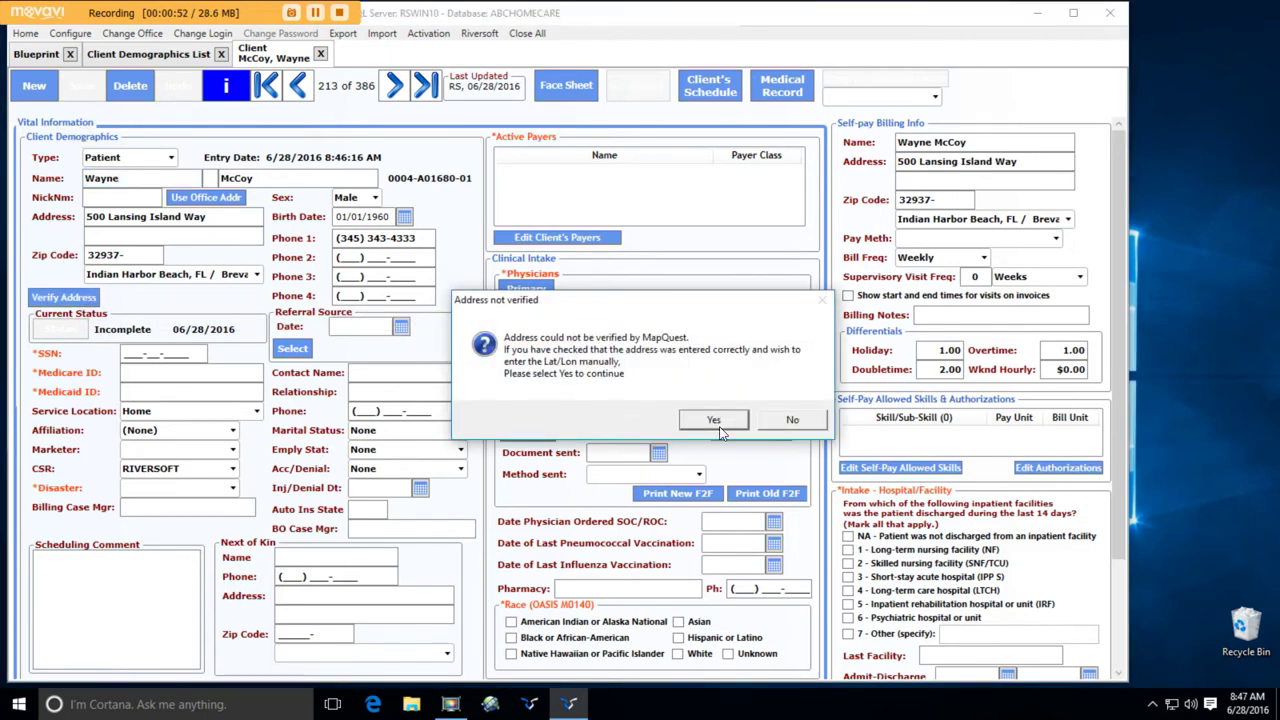
left_click(720, 424)
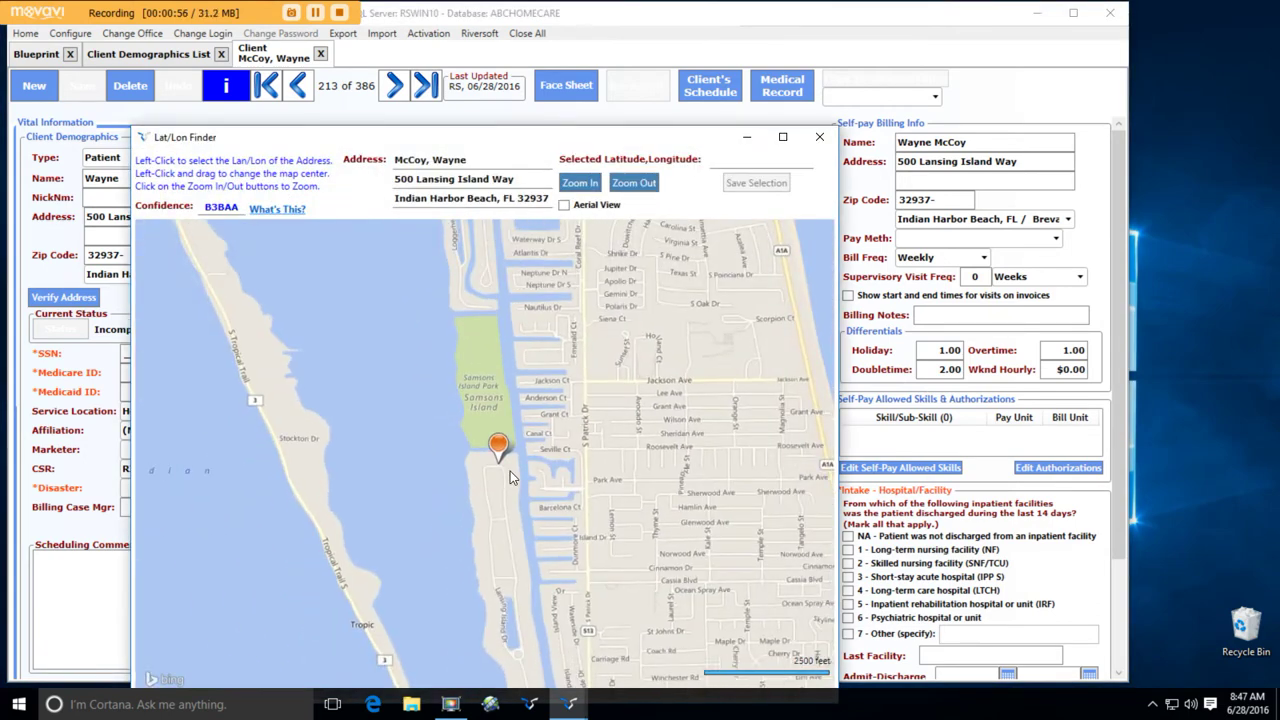
scroll(510, 471, "down", 2)
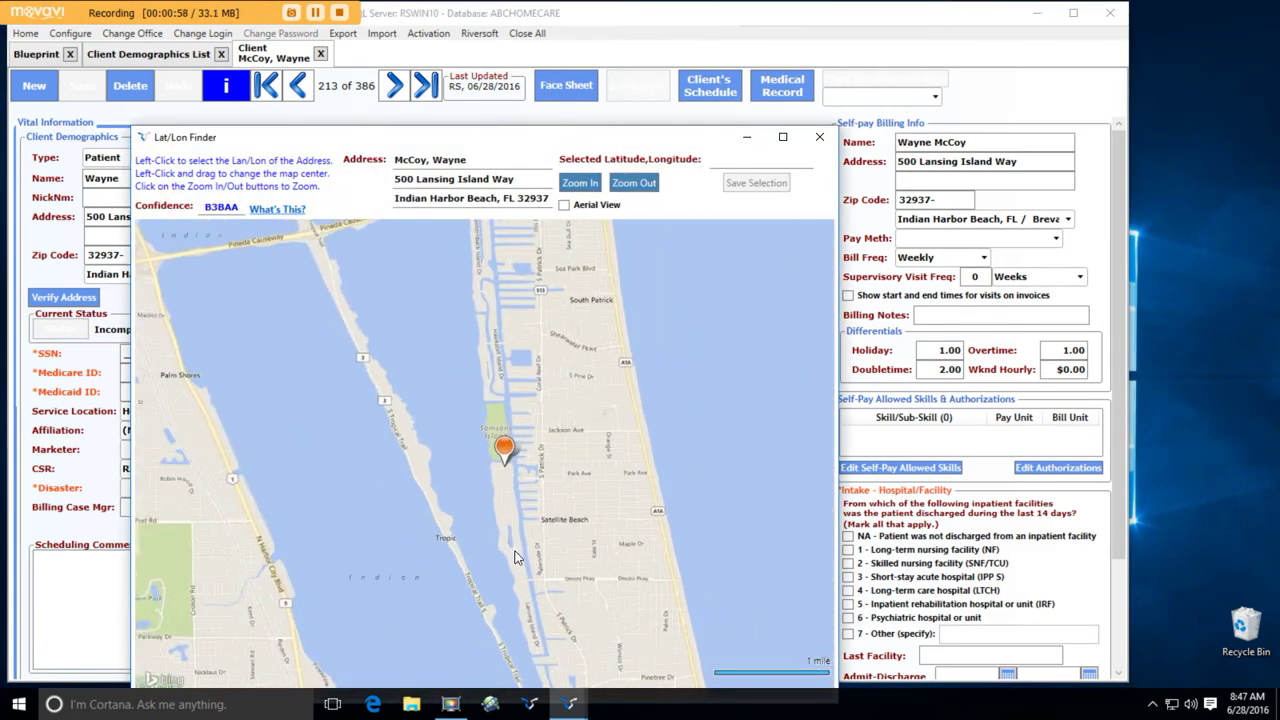
left_click(519, 592)
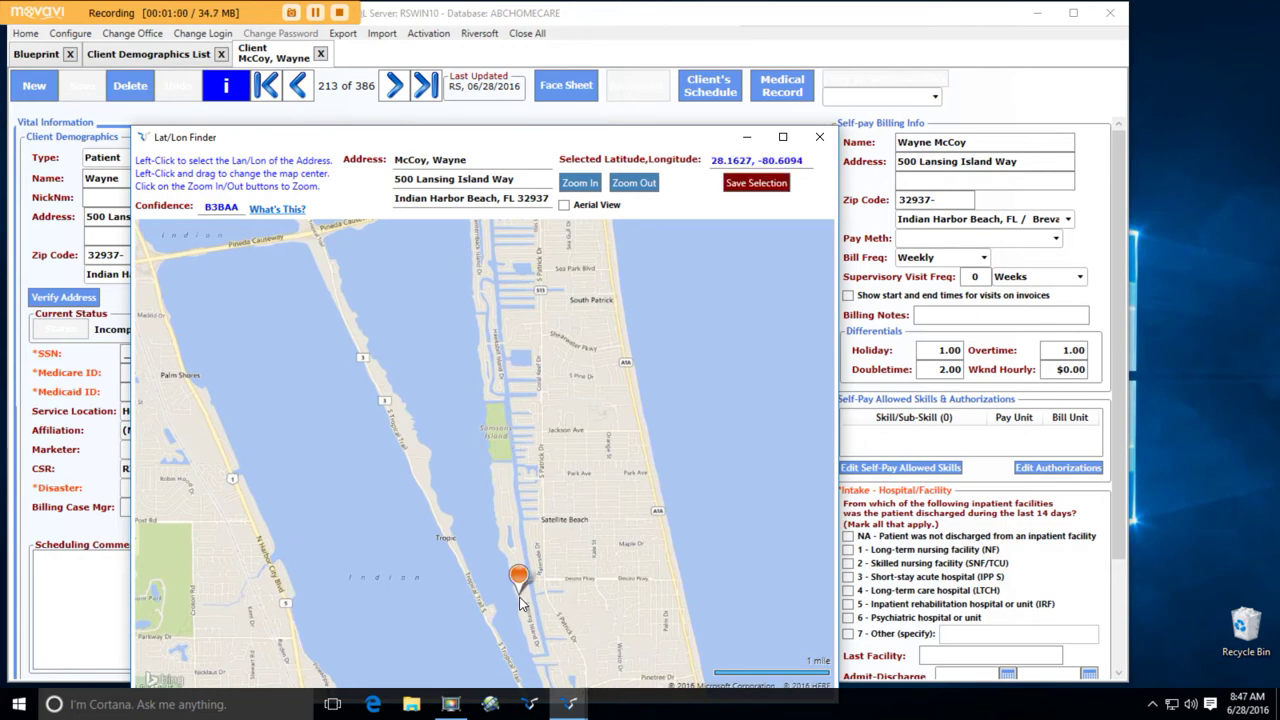
left_click(733, 196)
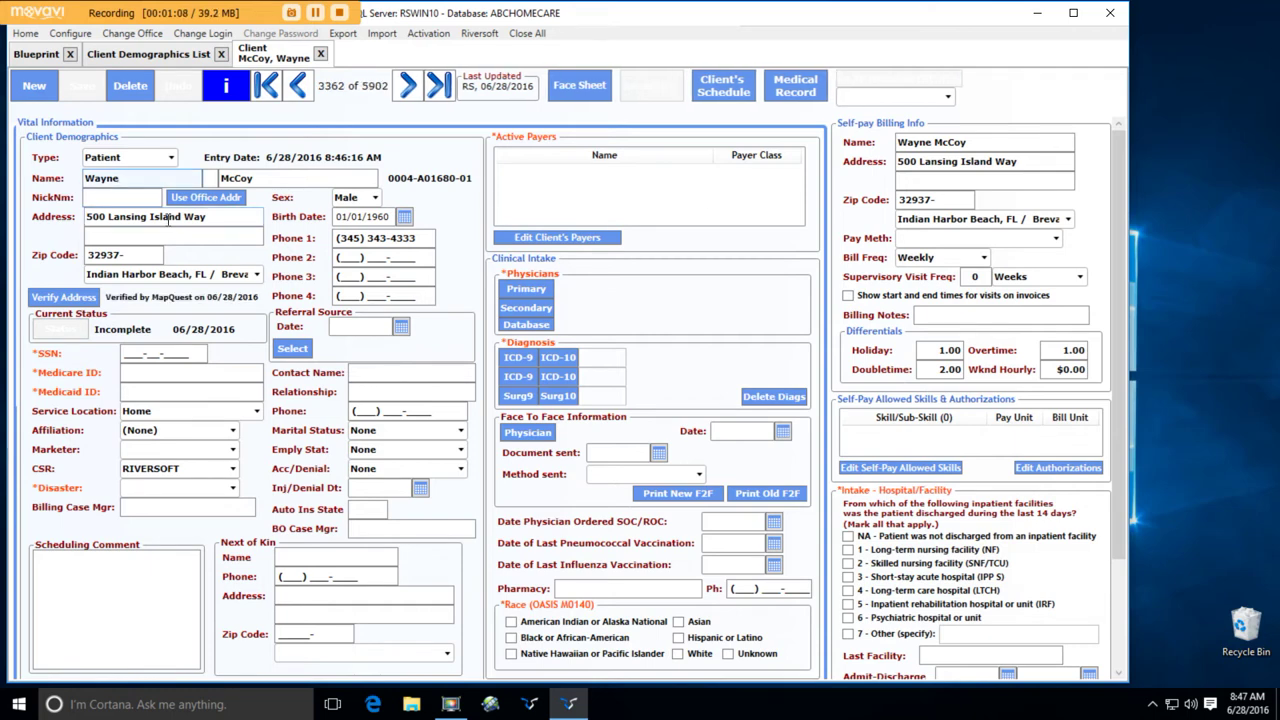
left_click(168, 219)
- Enter the client's social security number, Medicare ID and Medicaid ID
left_click(139, 352)
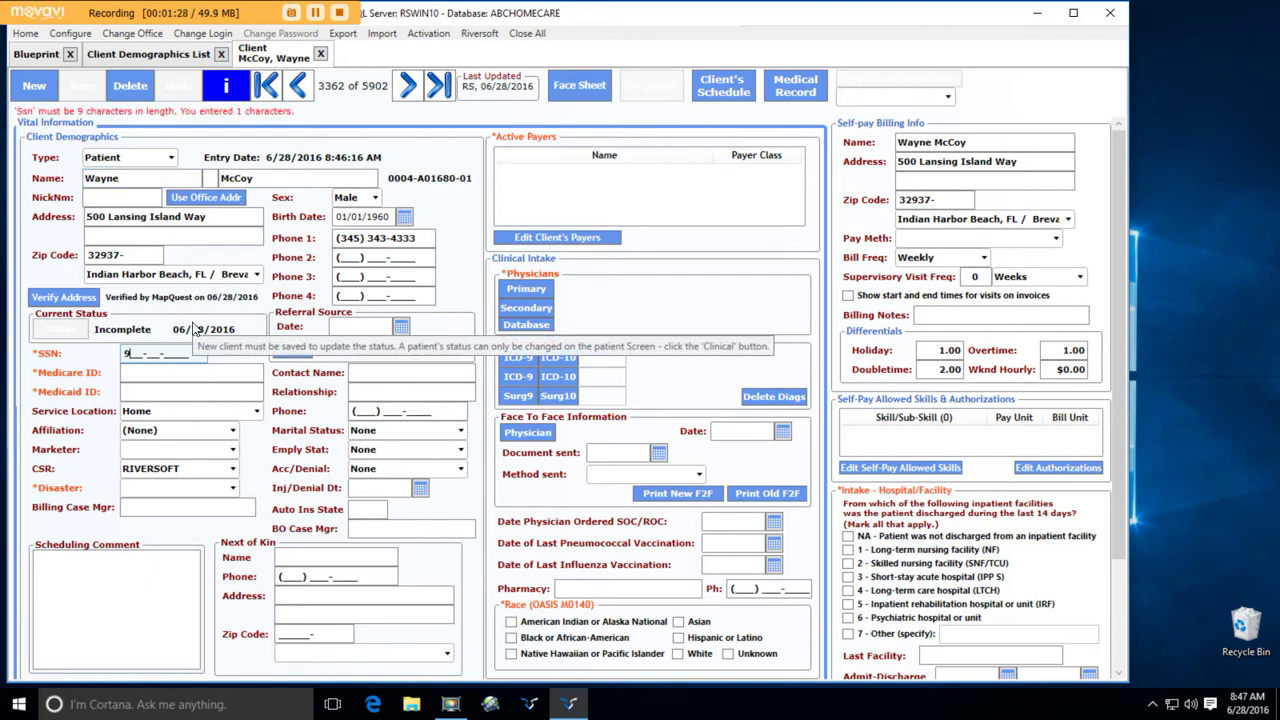
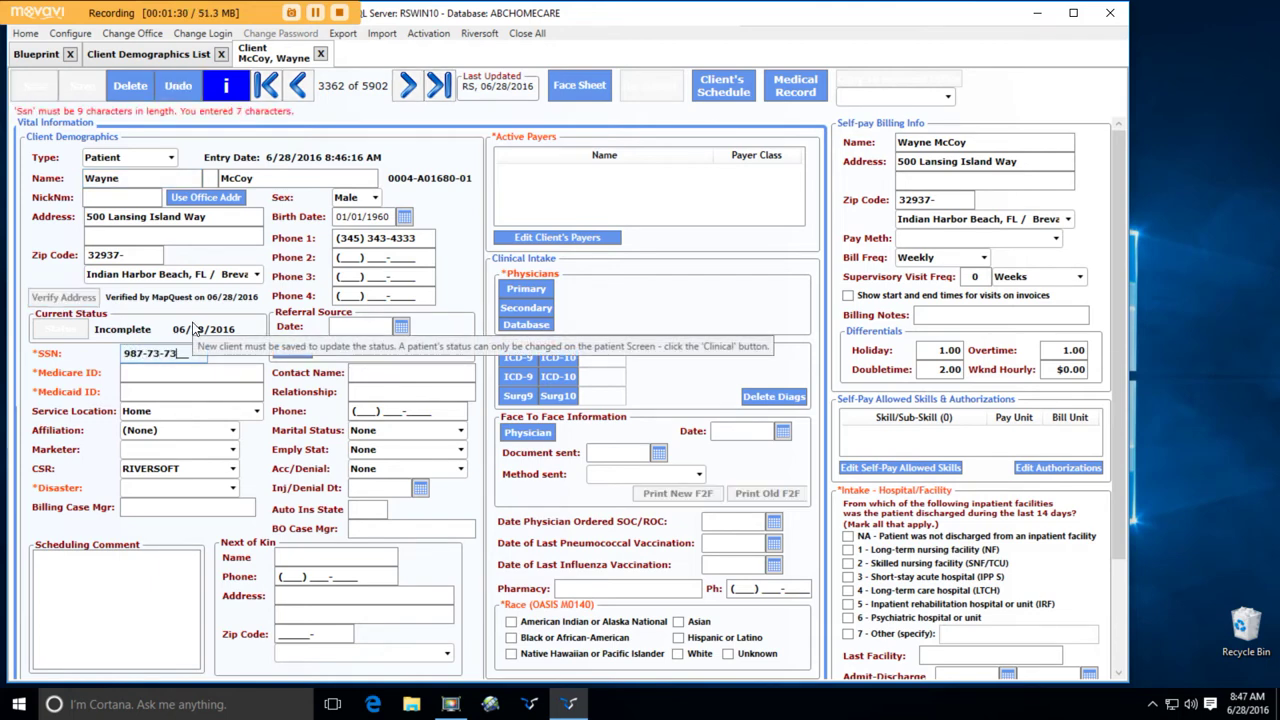
left_click(176, 373)
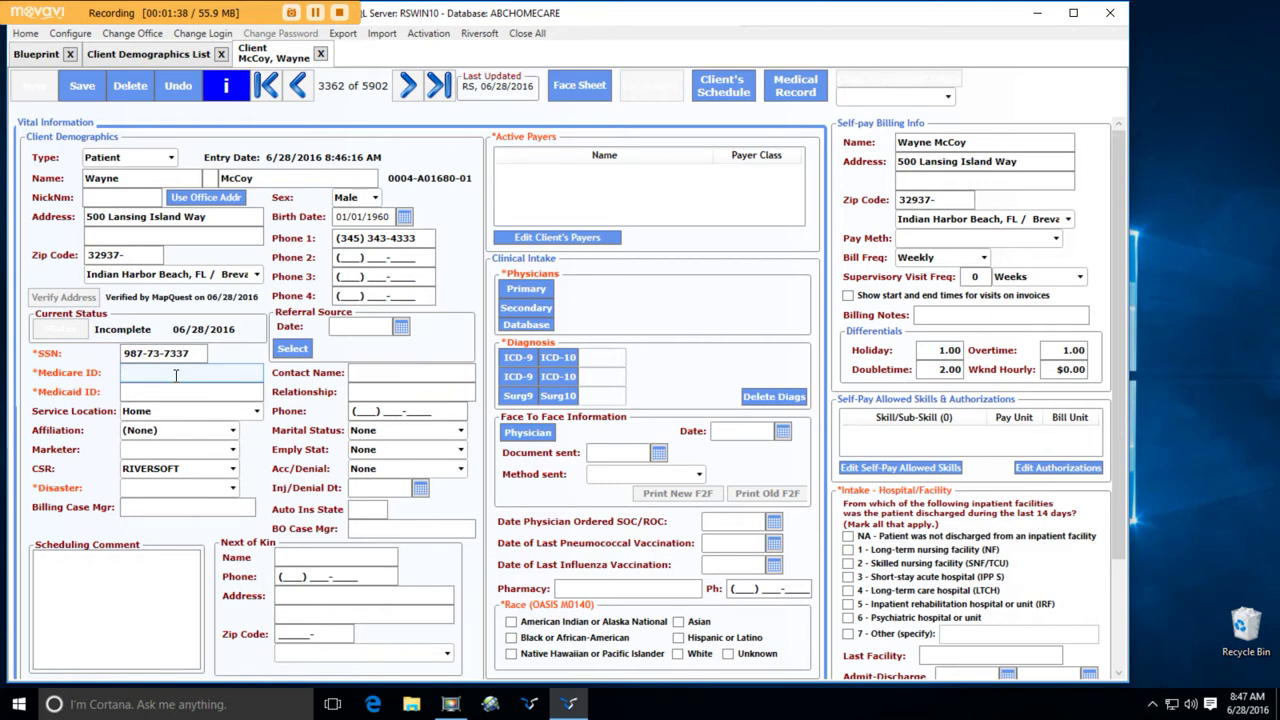
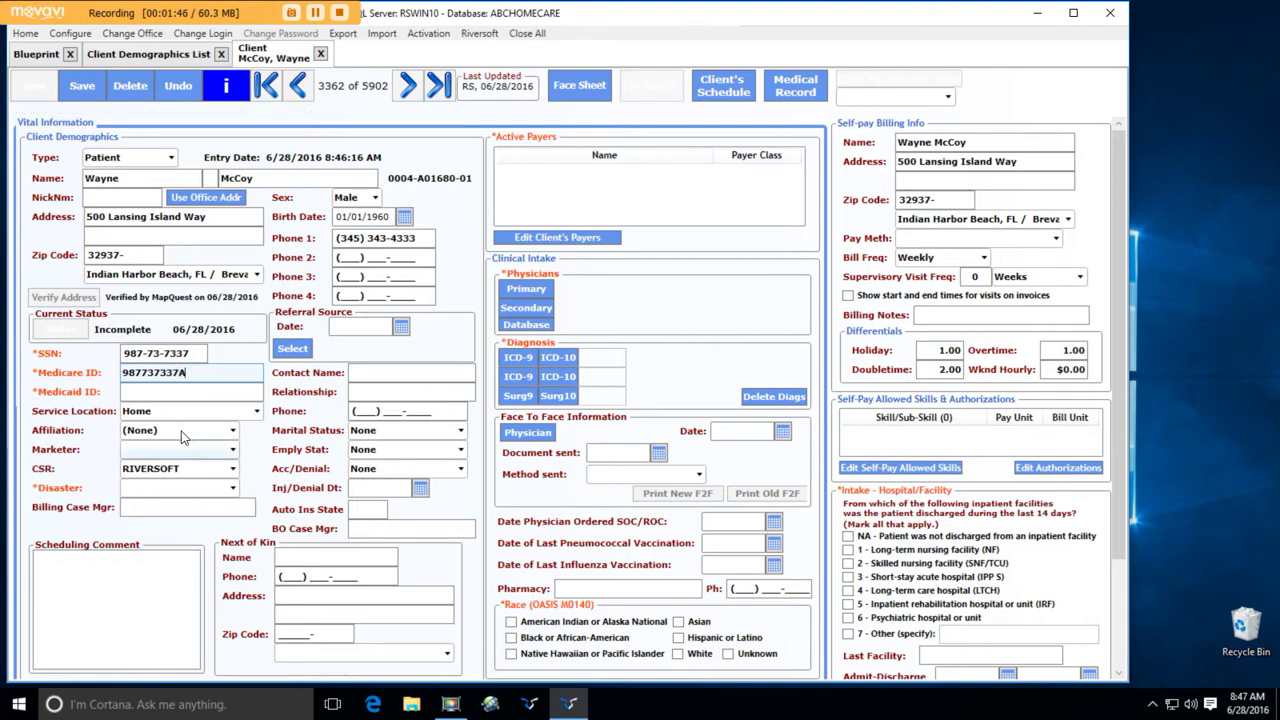
left_click(171, 391)
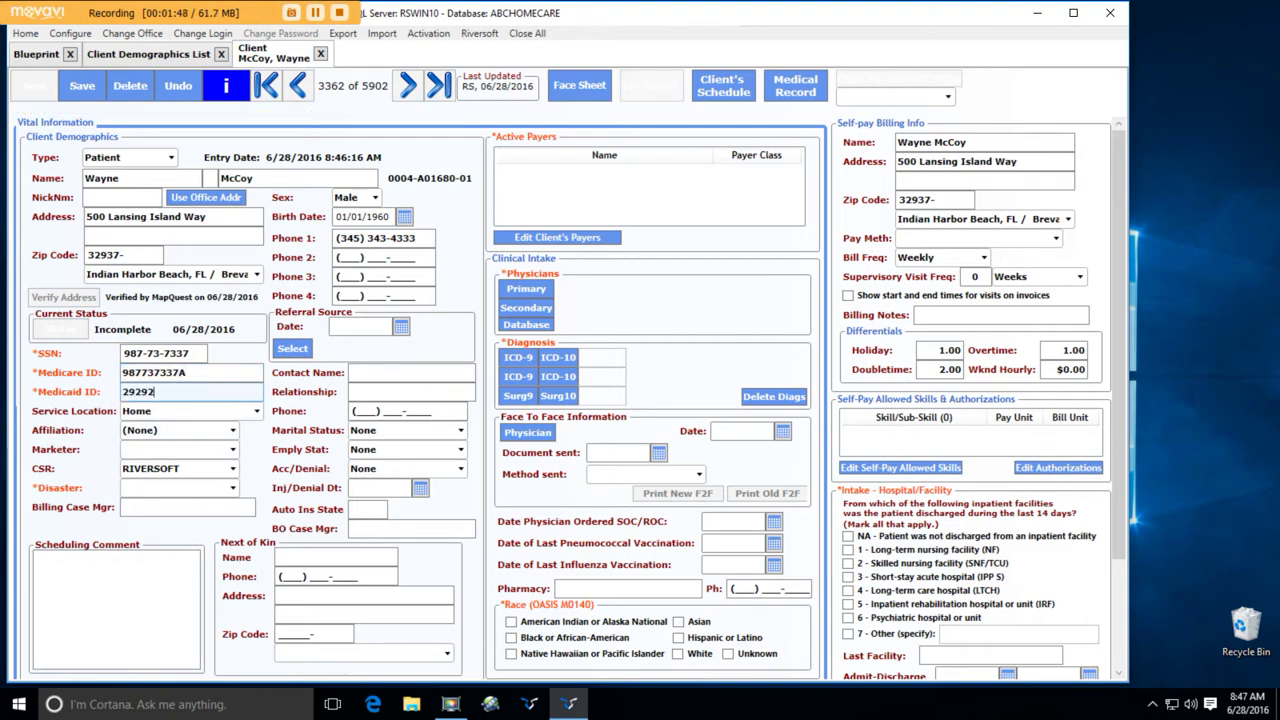
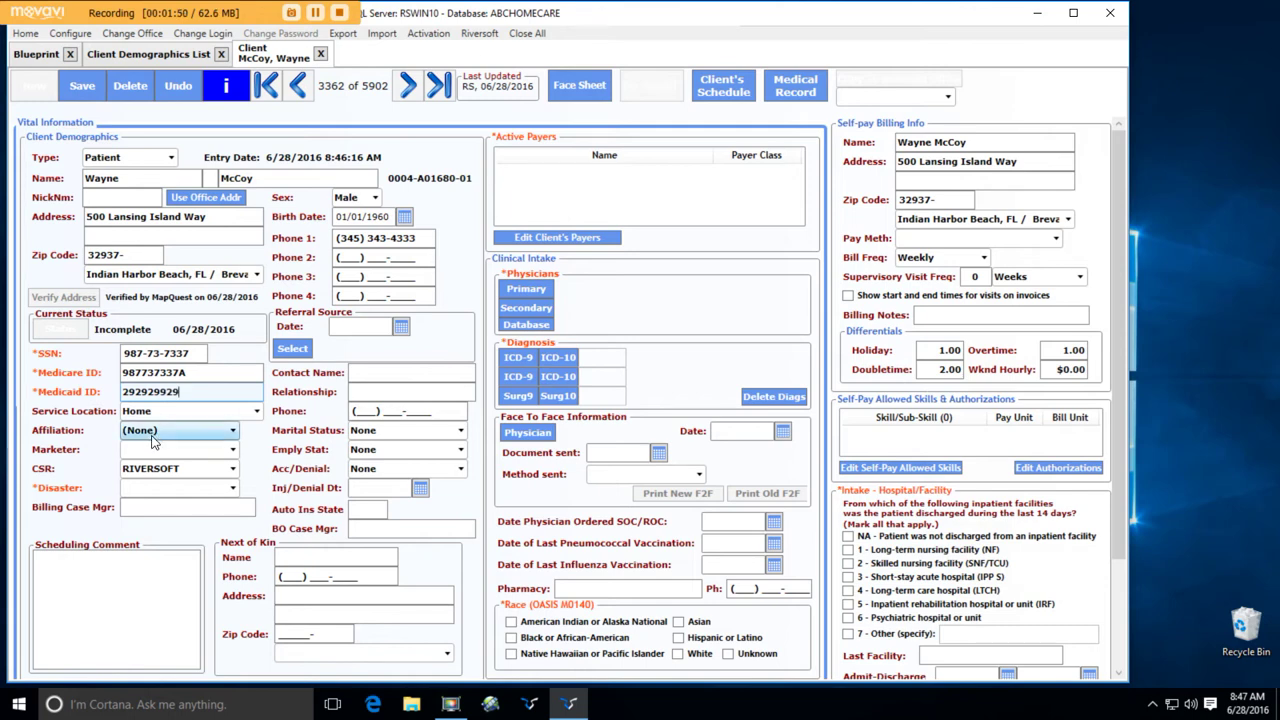
left_click(175, 449)
- Pick the client's marketer, change the CSR, and set Disaster risk to 1-Low Risk
left_click(145, 494)
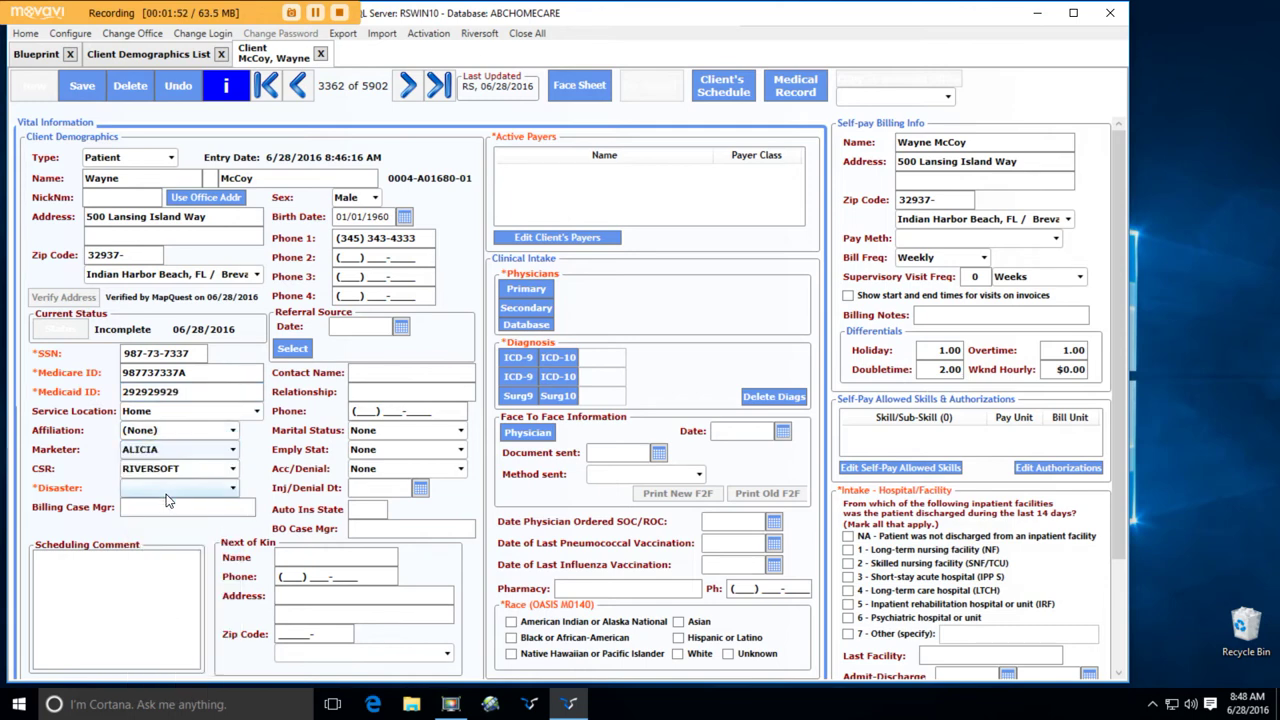
left_click(231, 470)
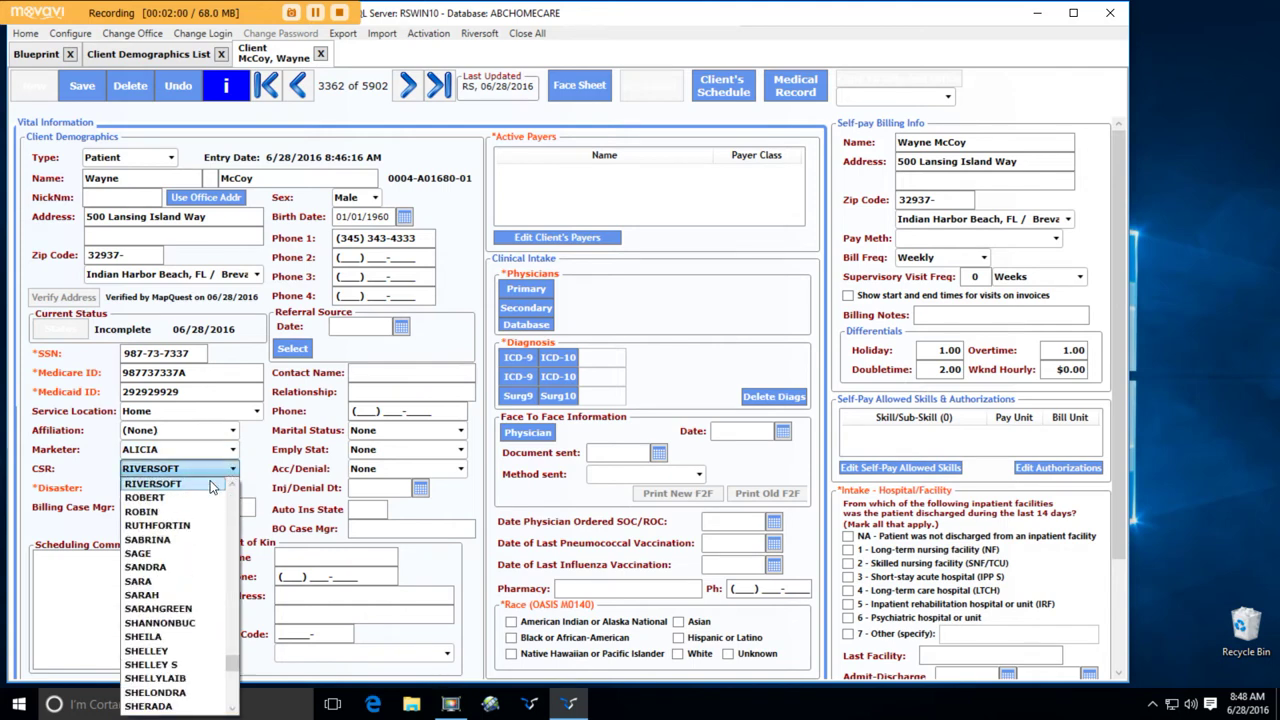
left_click(190, 540)
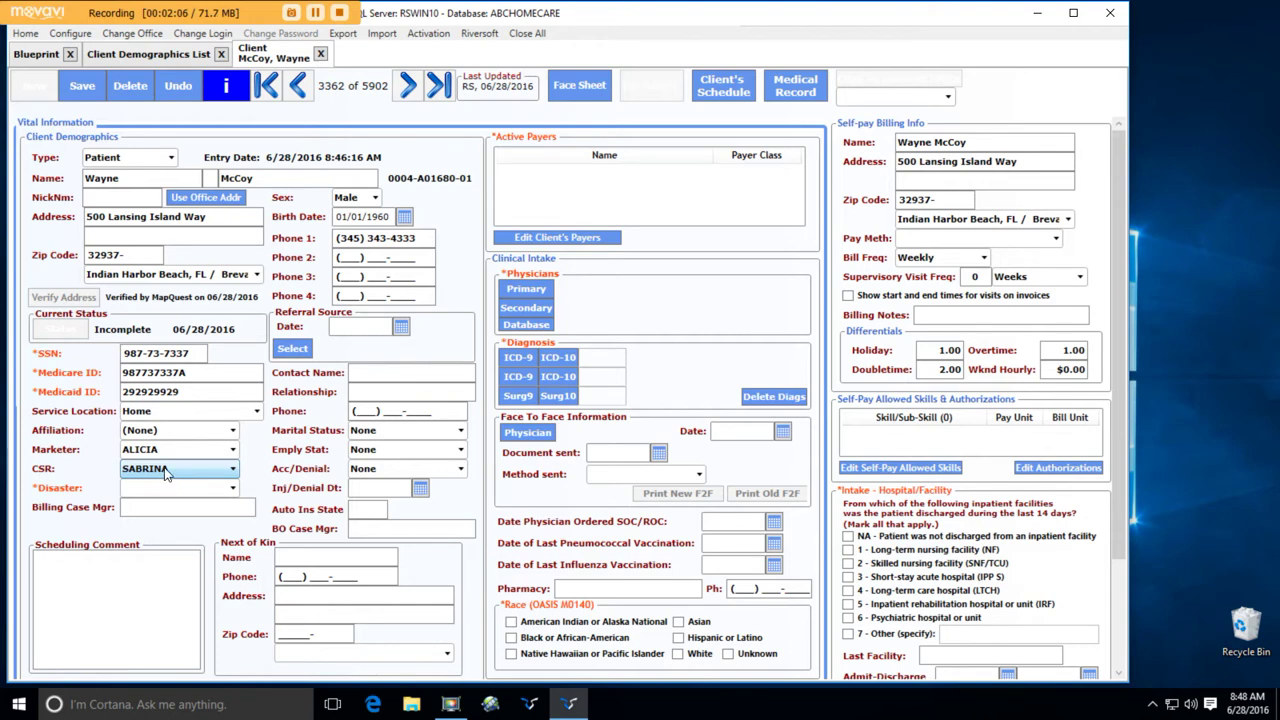
left_click(172, 488)
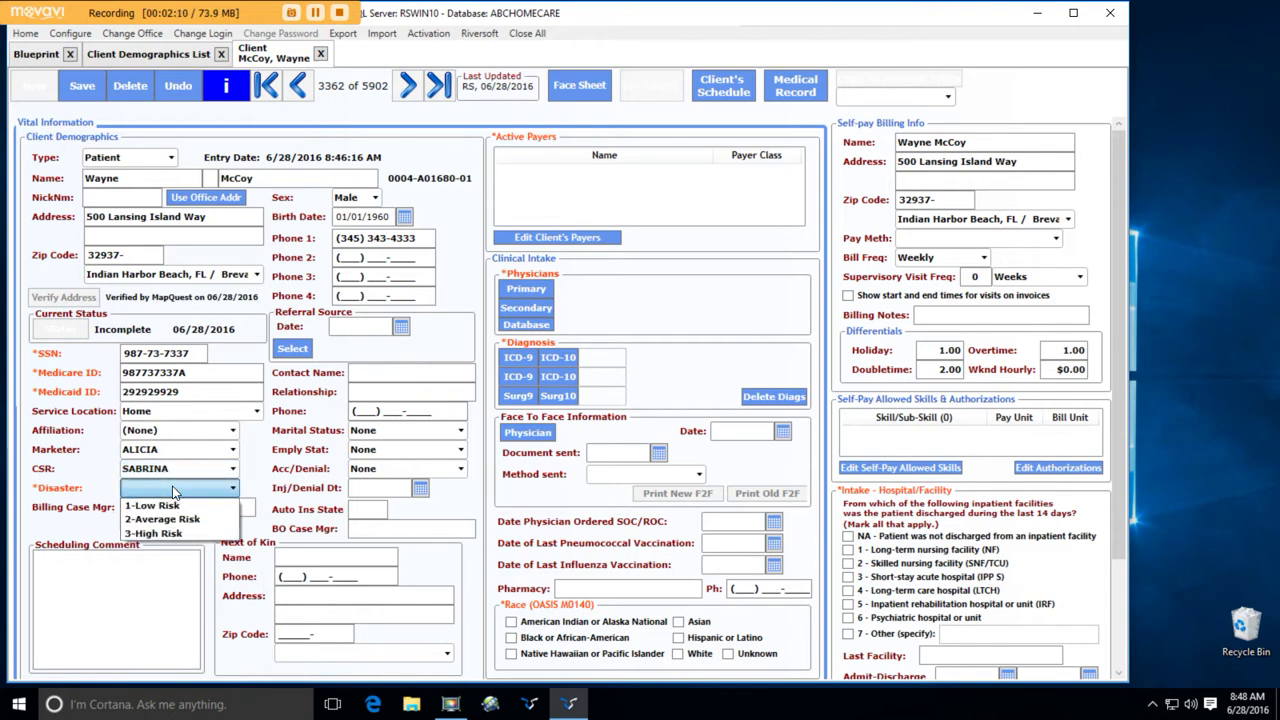
left_click(178, 505)
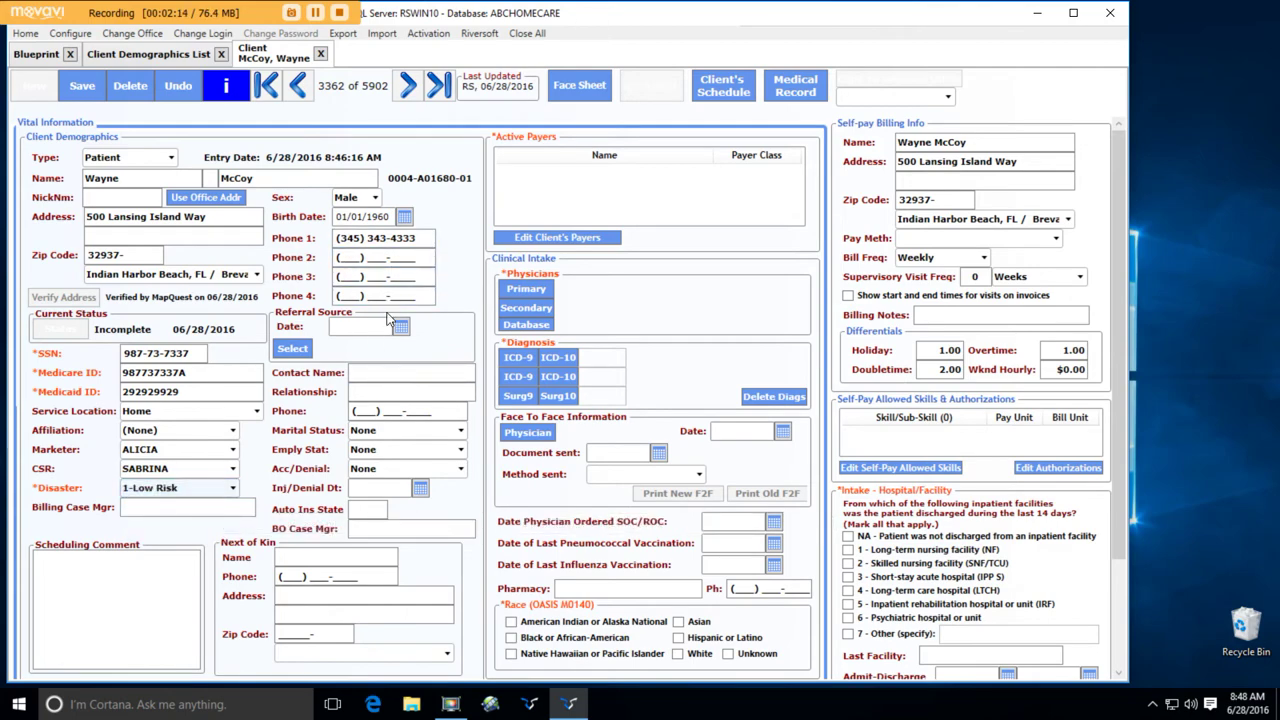
- Choose the referral source from the Referrals lookup, then open Edit Client's Payers
left_click(305, 357)
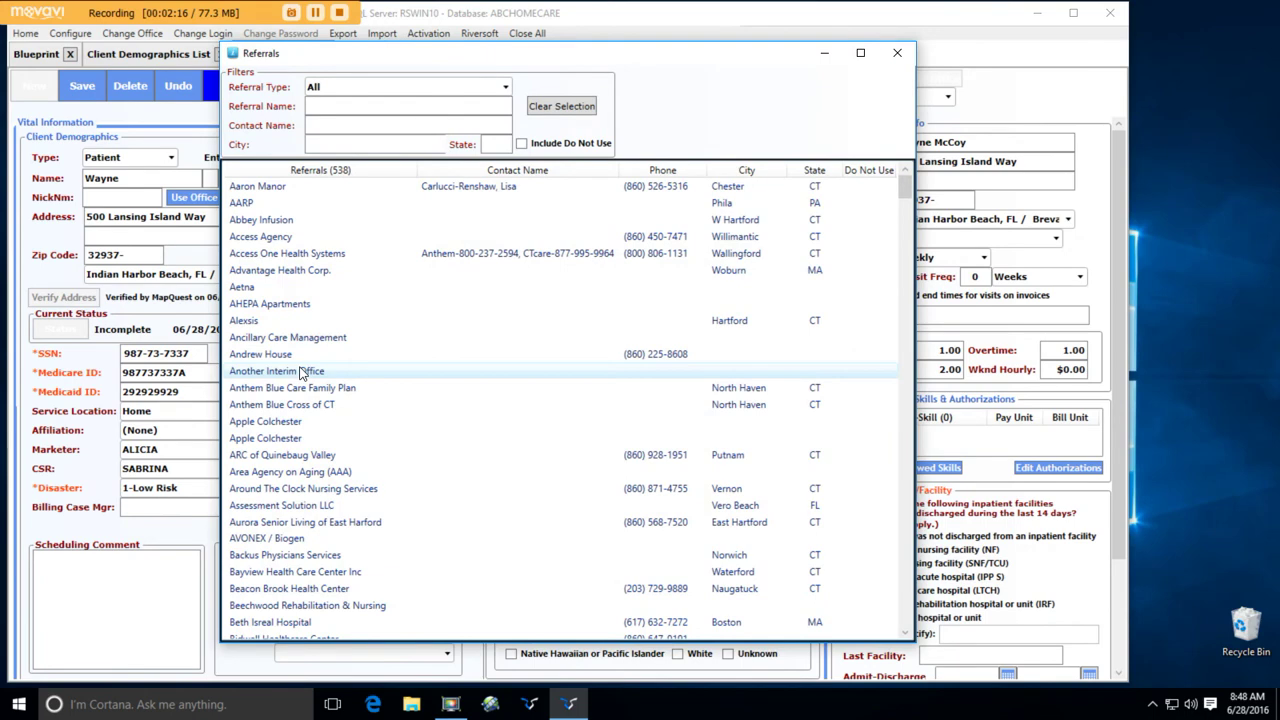
double_click(298, 358)
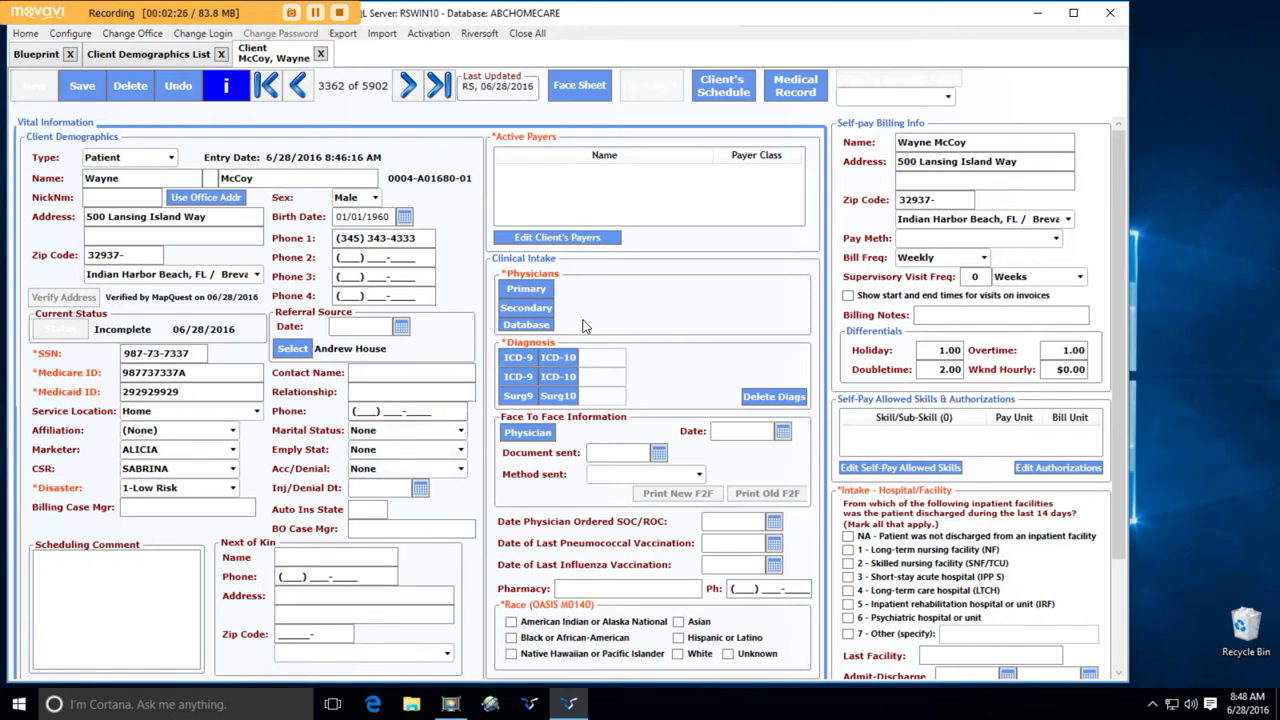
left_click(557, 245)
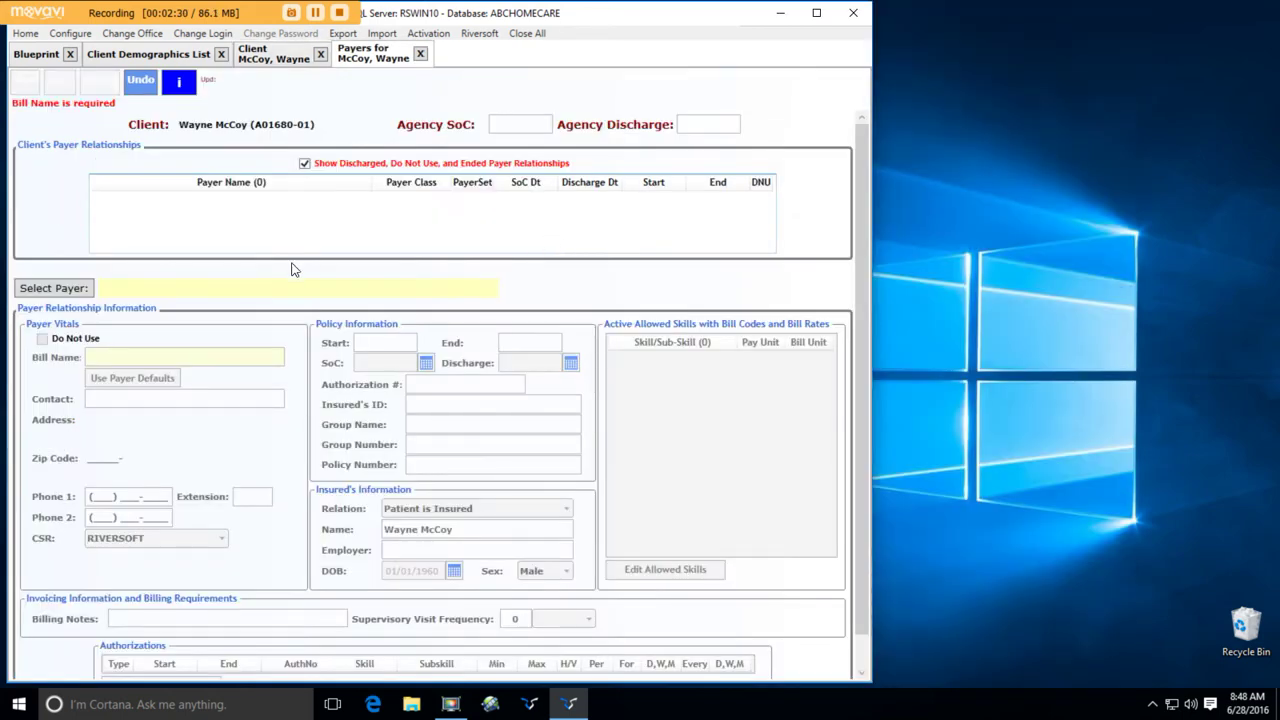
- Add Medicaid - EDS Title XIX as the client's payer and save it
left_click(83, 289)
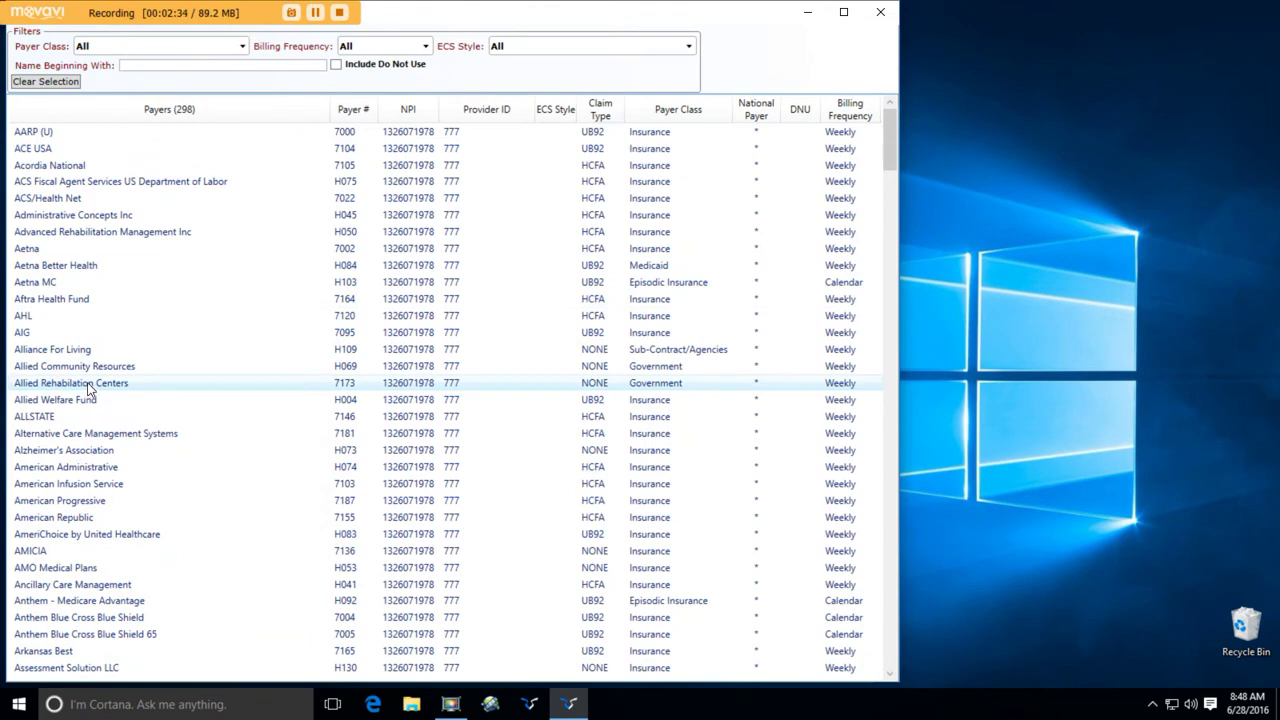
key("m")
scroll(90, 392, "down", 4)
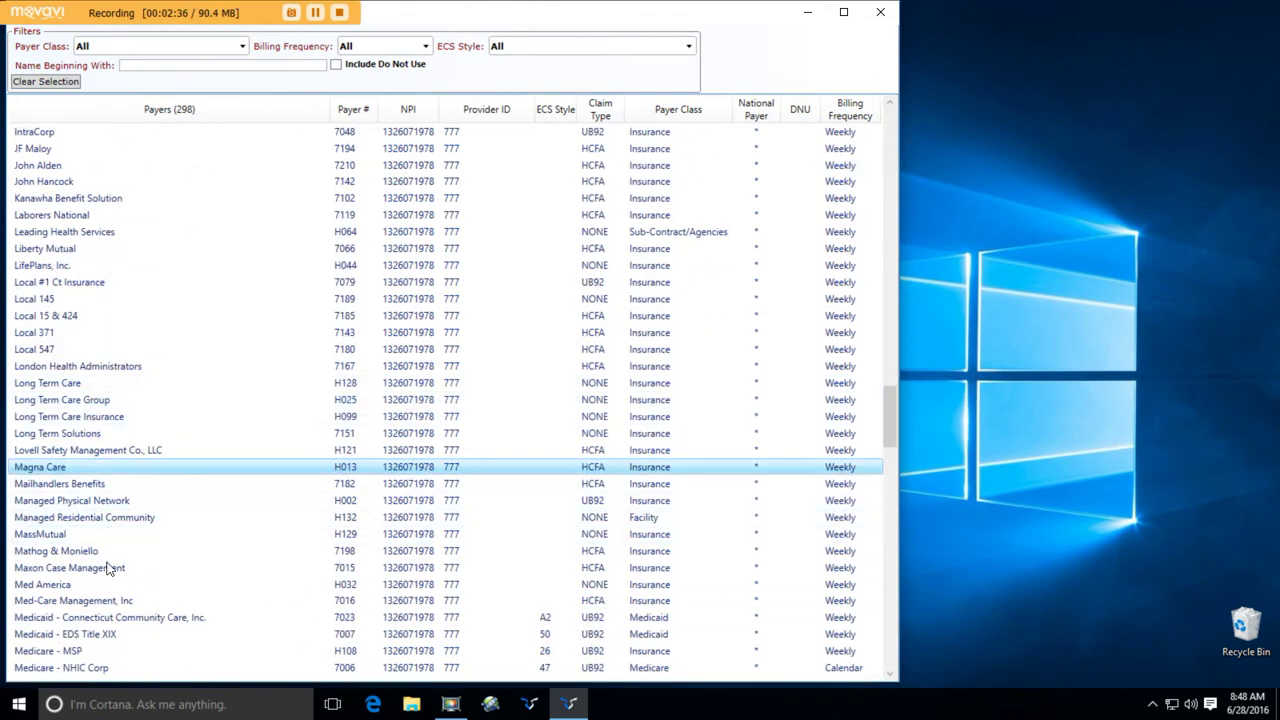
double_click(105, 636)
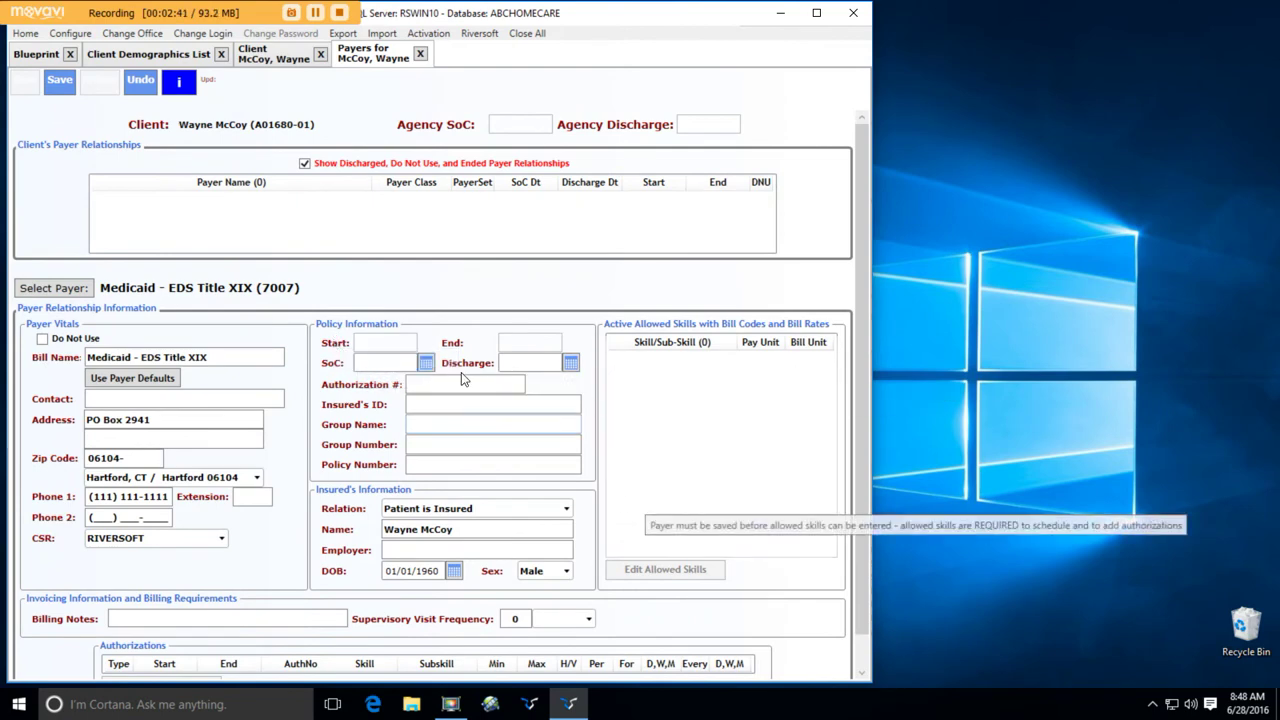
left_click(62, 88)
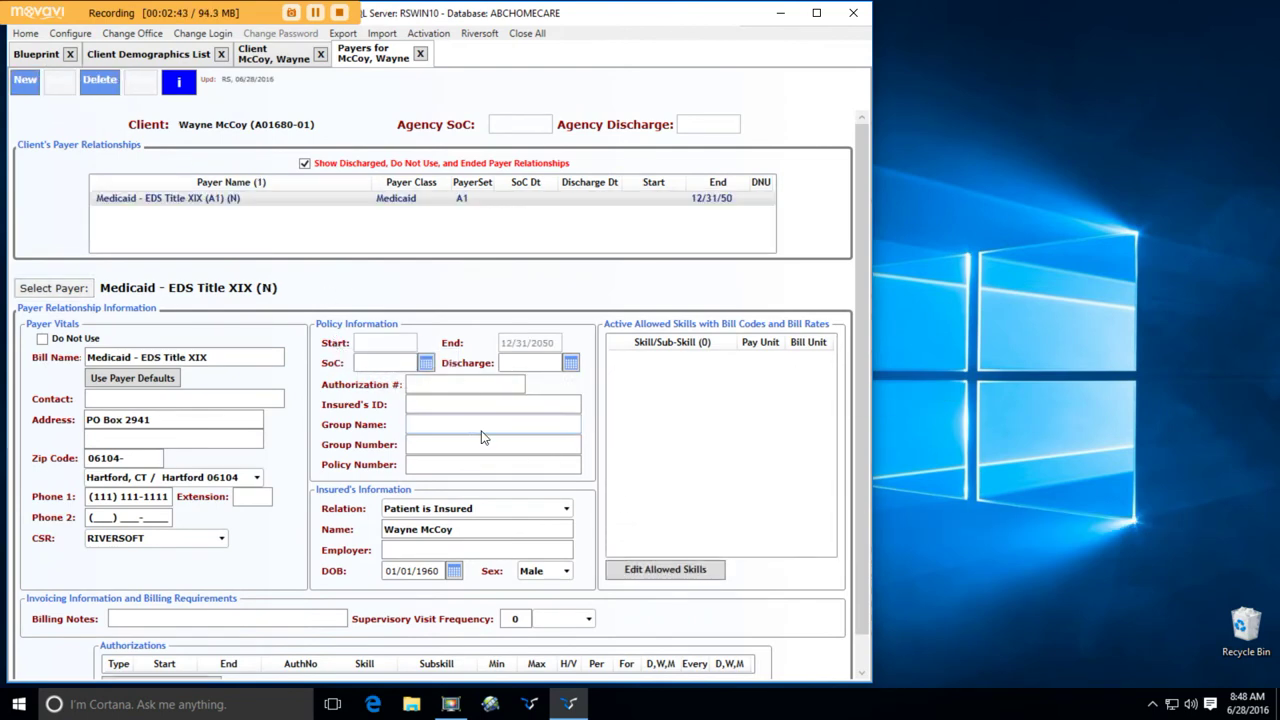
- Copy the client's Medicaid ID into the payer's Insured's ID field and save
left_click(291, 58)
double_click(181, 390)
key("ctrl+c")
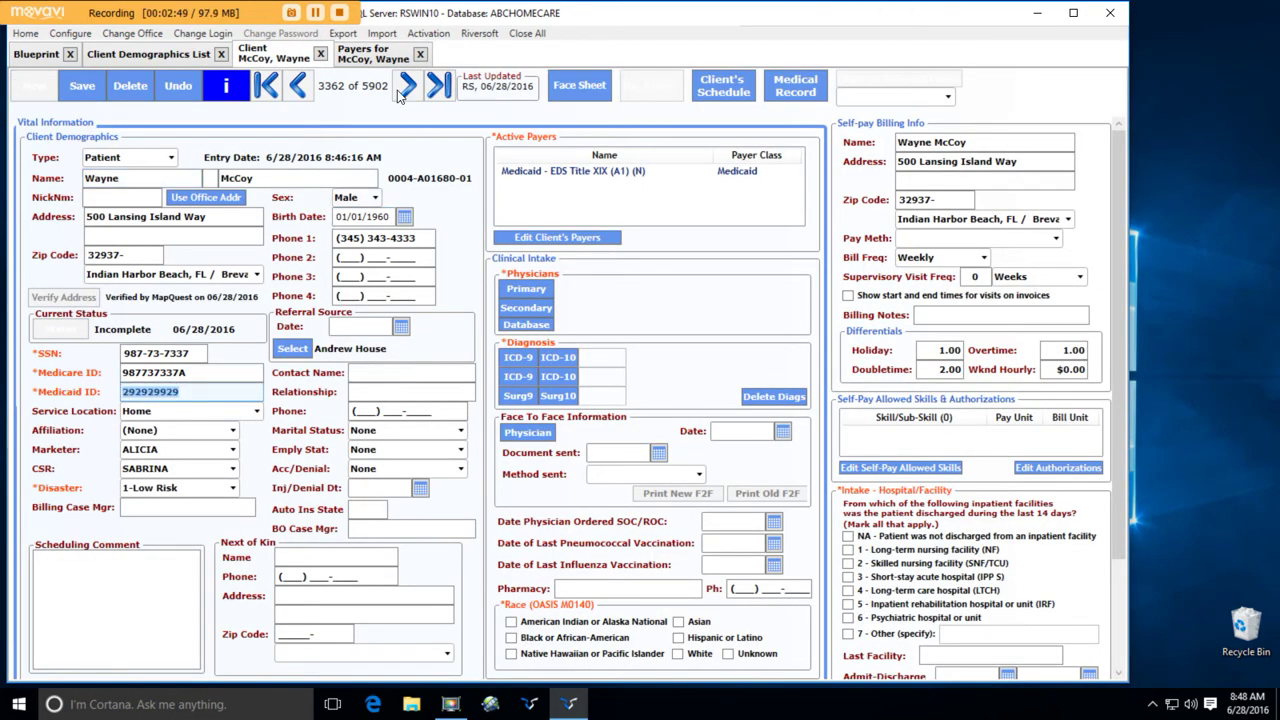
left_click(385, 58)
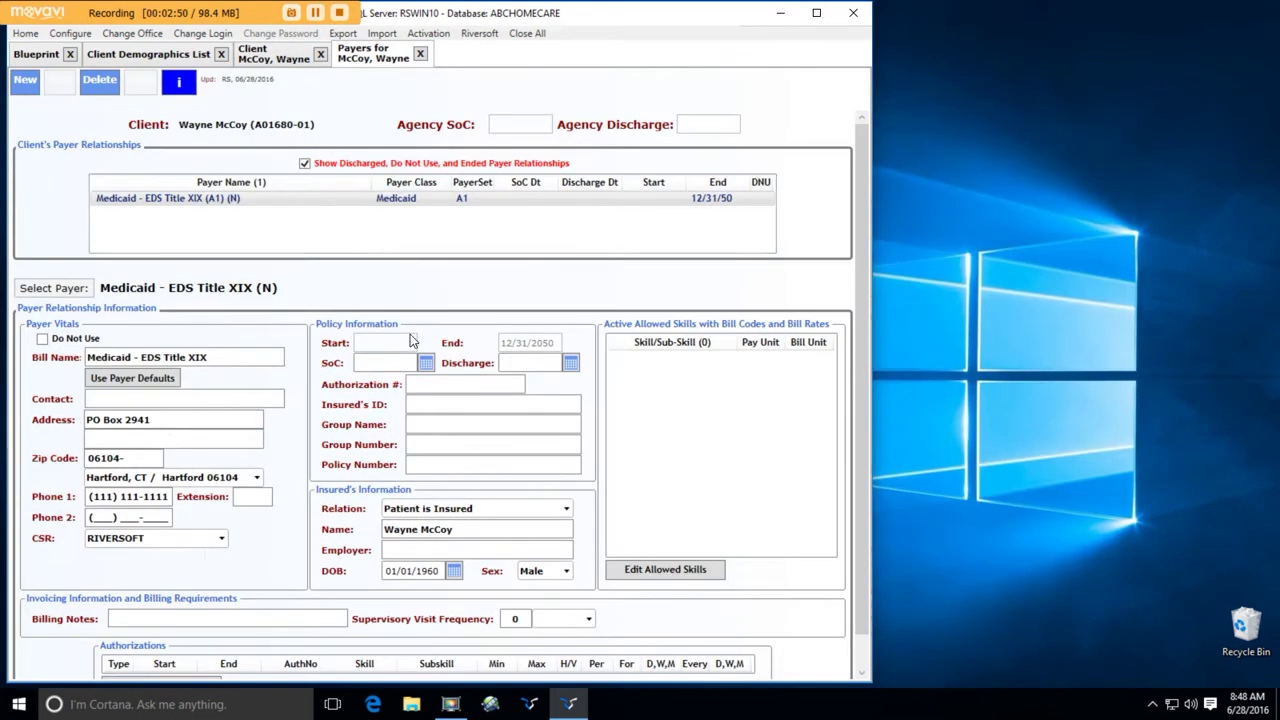
left_click(420, 404)
key("ctrl+v")
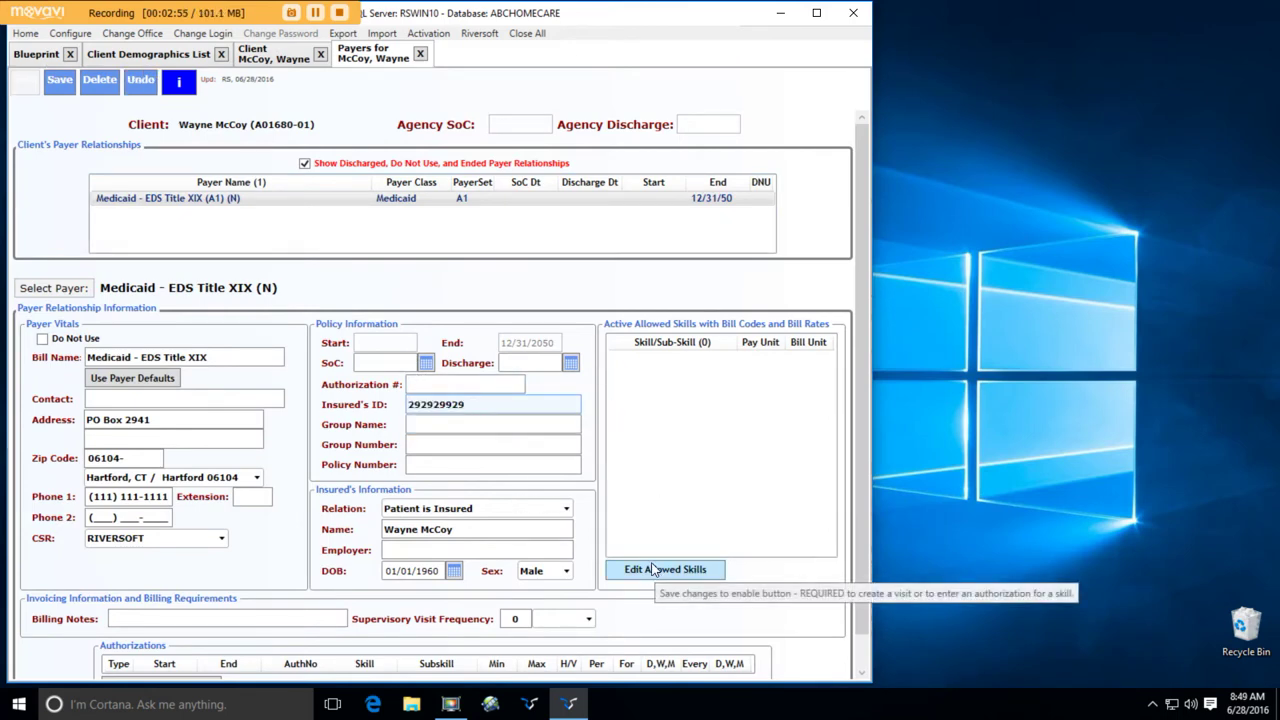
key("ctrl+s")
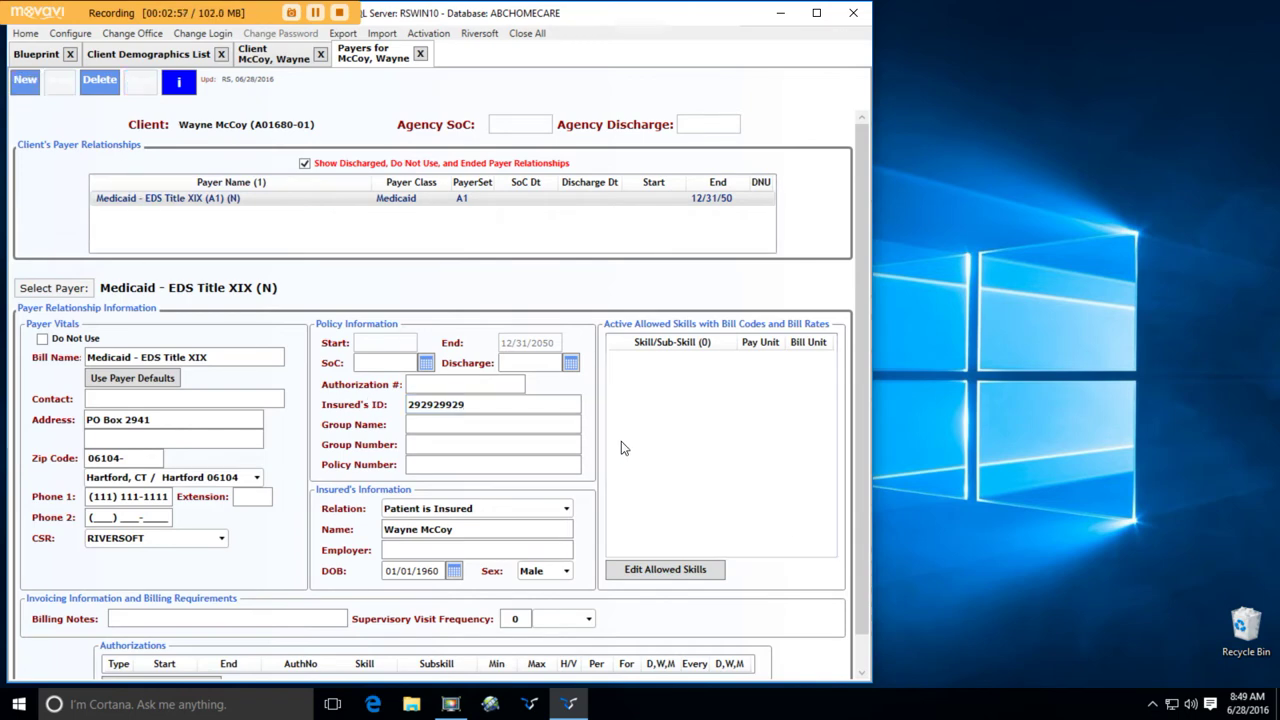
- Add SN as an allowed skill under the Medicaid payer and close Allowed Skills
left_click(667, 570)
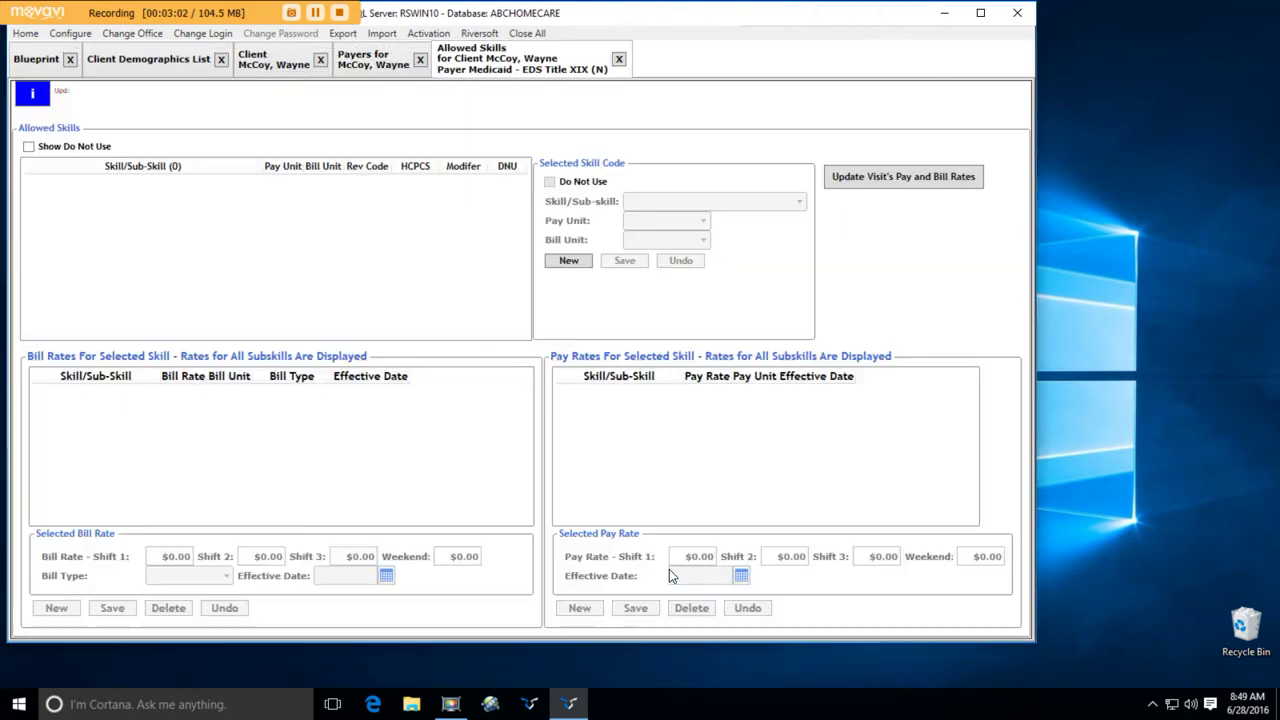
left_click(569, 261)
left_click(735, 202)
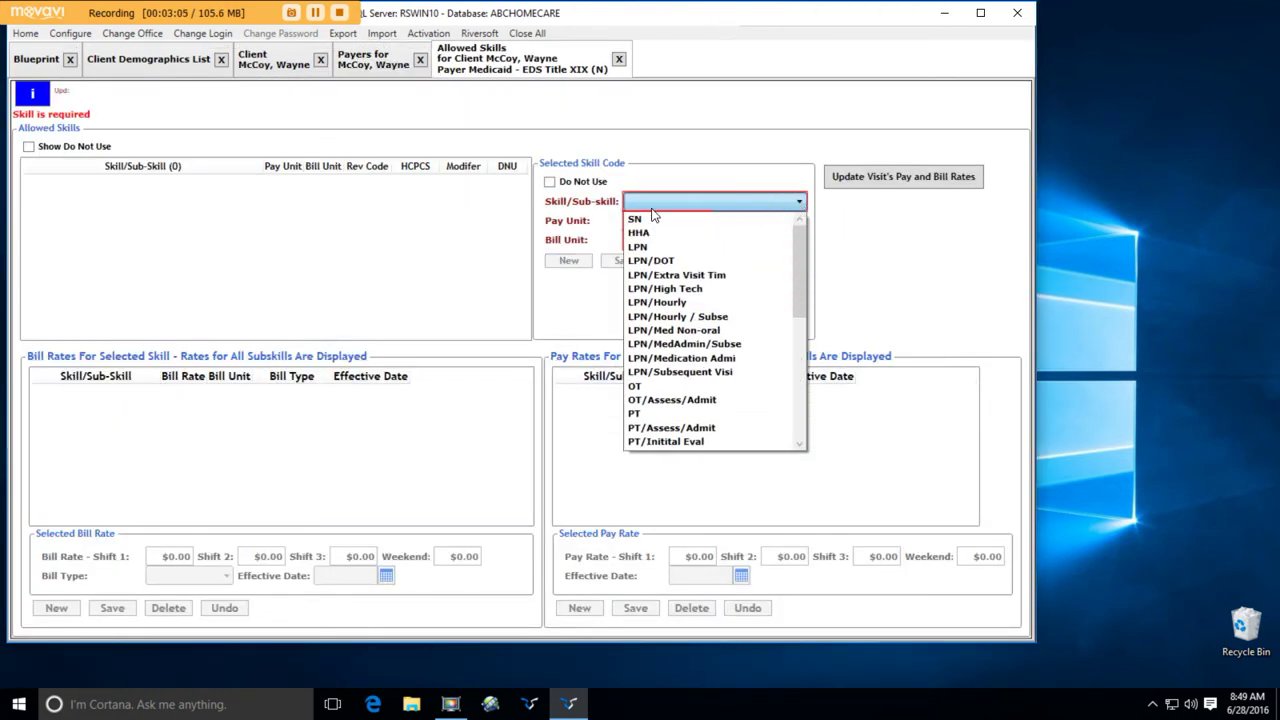
left_click(651, 219)
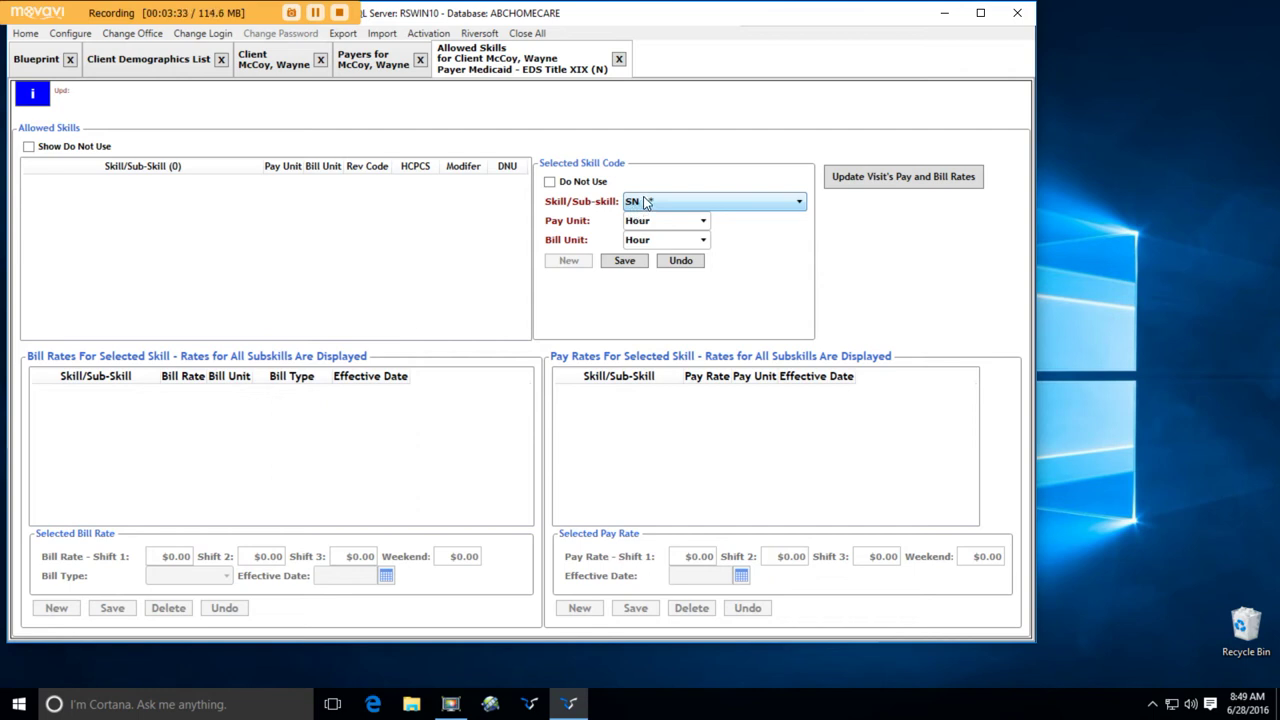
left_click(624, 260)
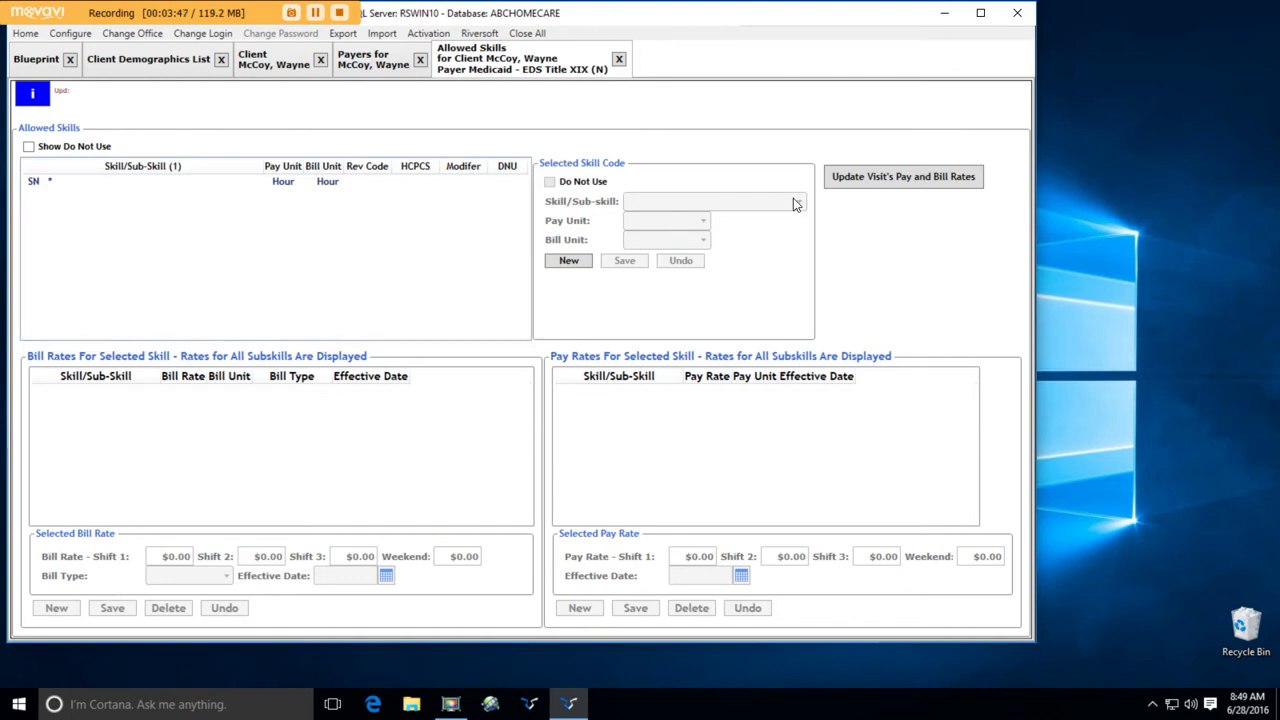
left_click(620, 60)
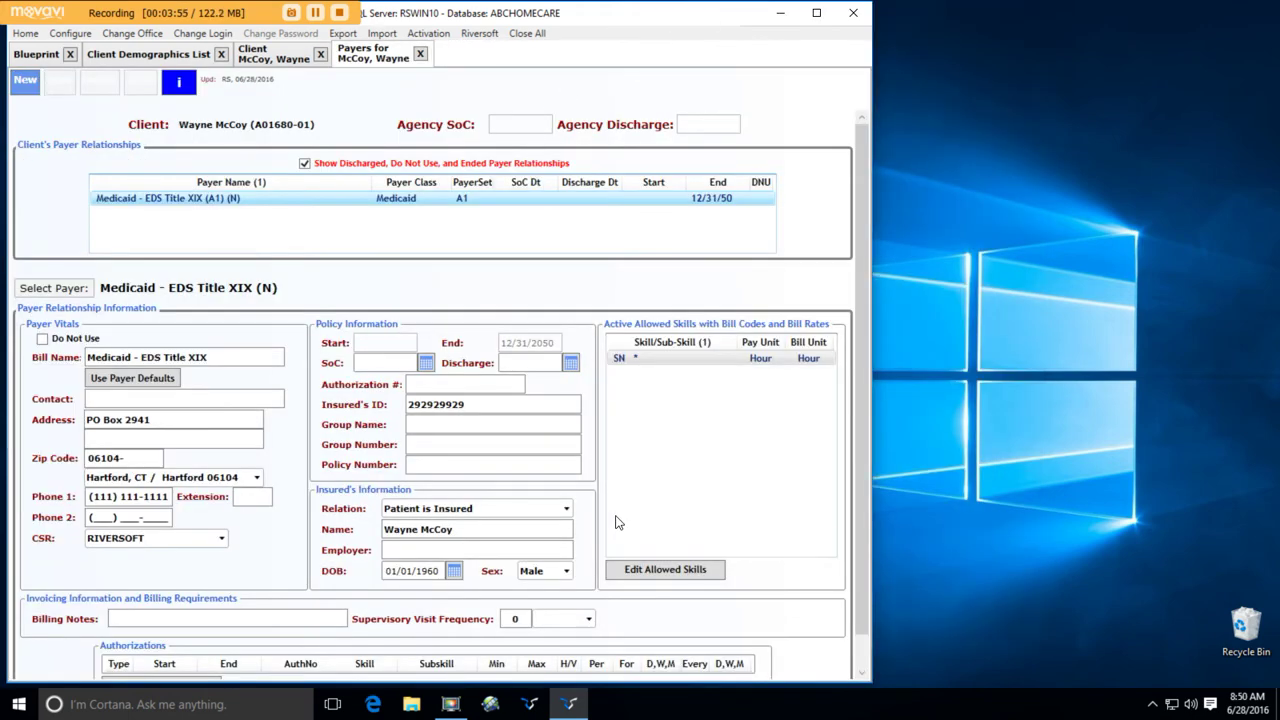
- Set the supervisory visit frequency to every 30 Days and save the payer relationship
left_click(591, 623)
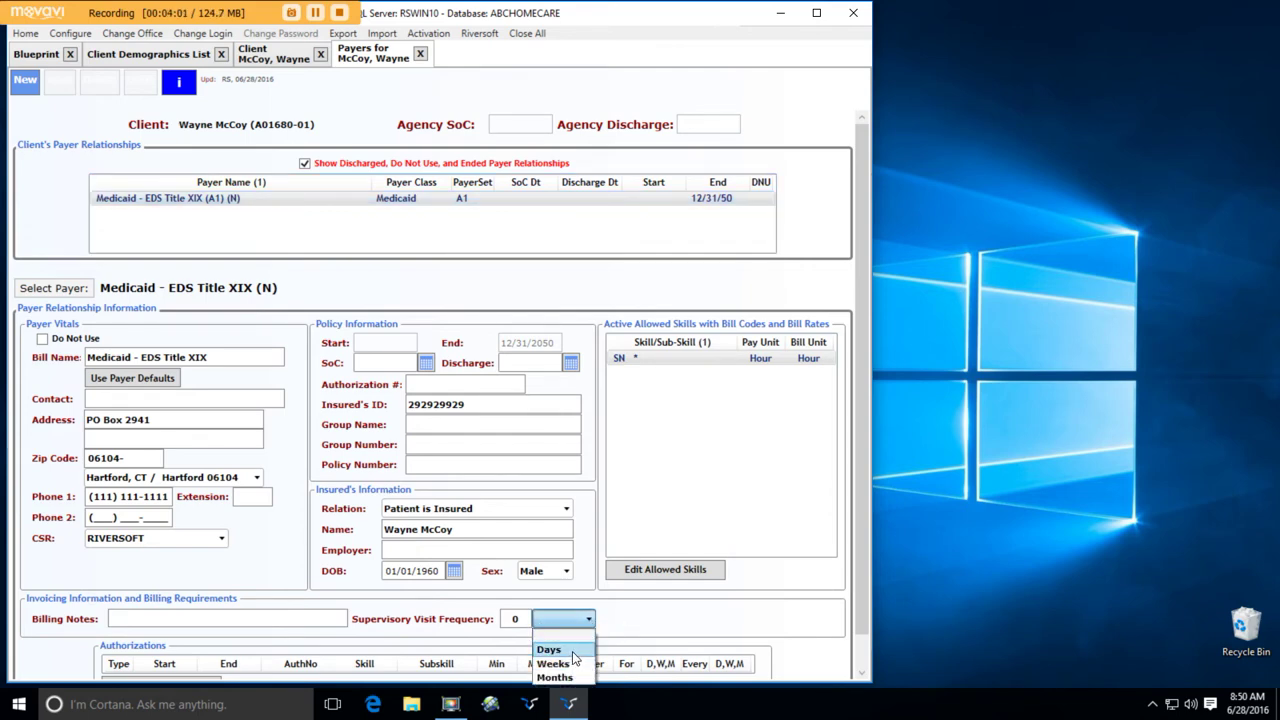
left_click(572, 651)
left_click(513, 619)
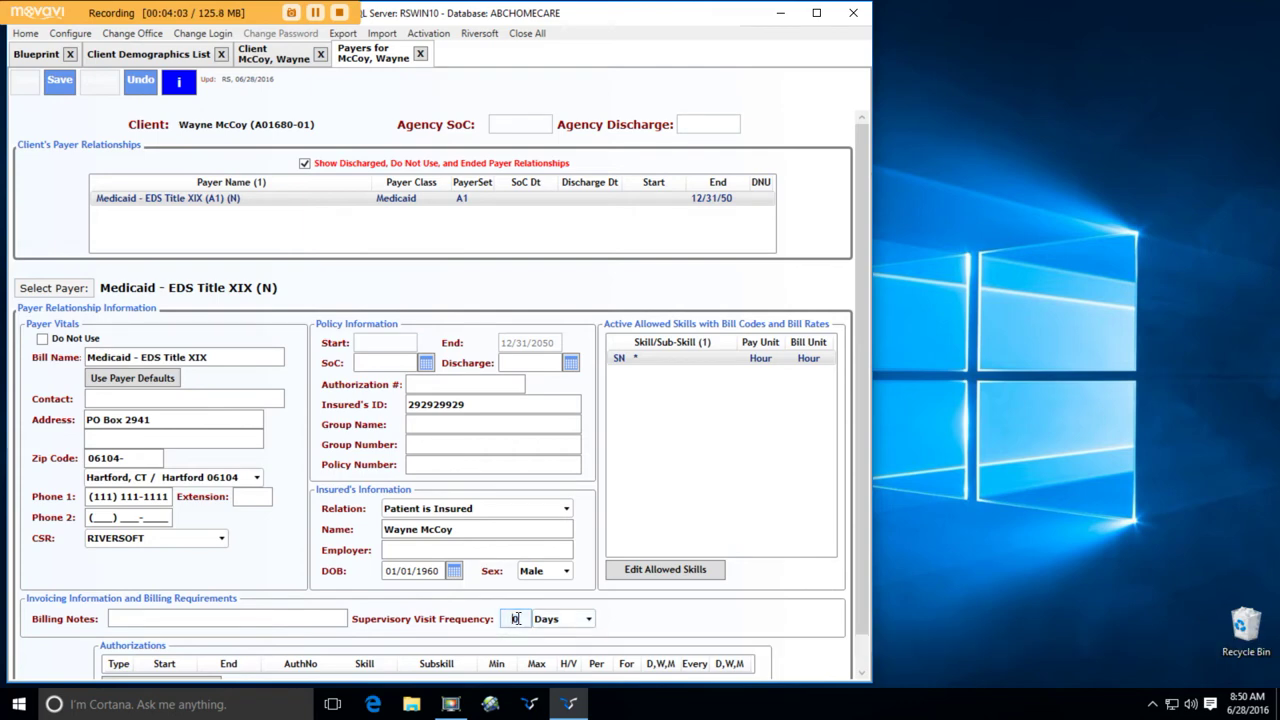
type("30")
key("Tab")
scroll(702, 622, "down", 1)
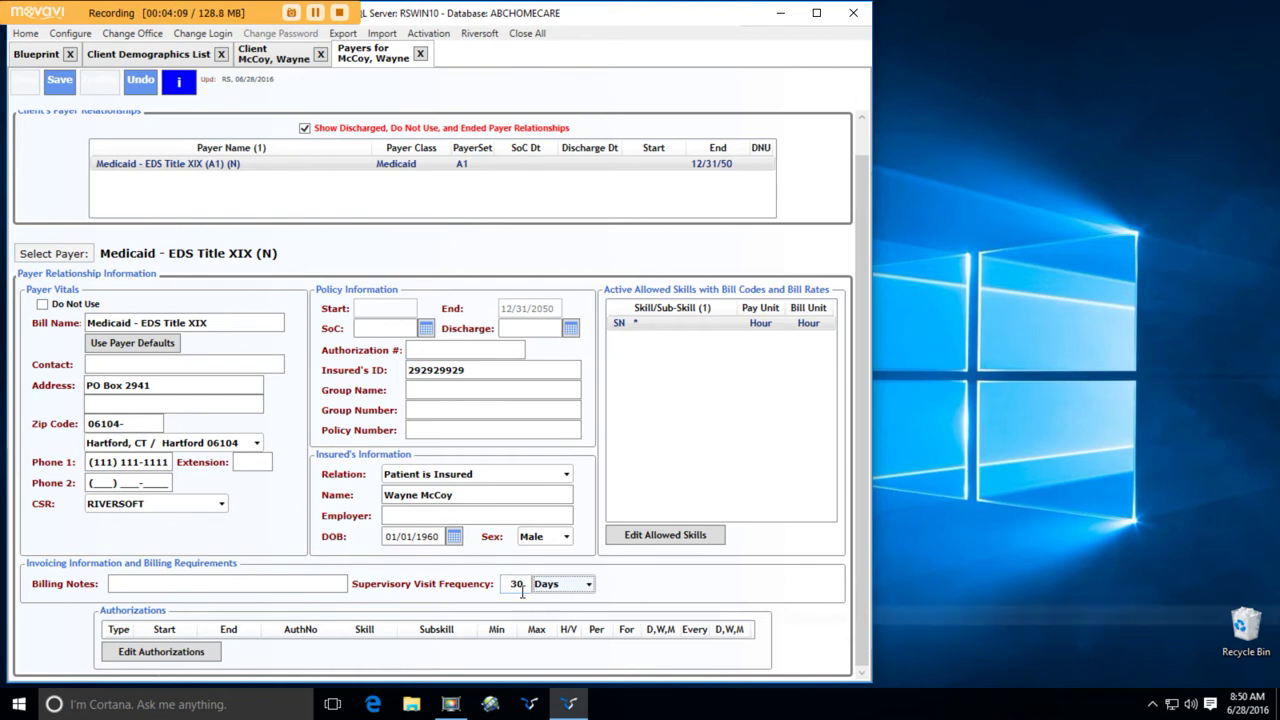
mouse_move(526, 587)
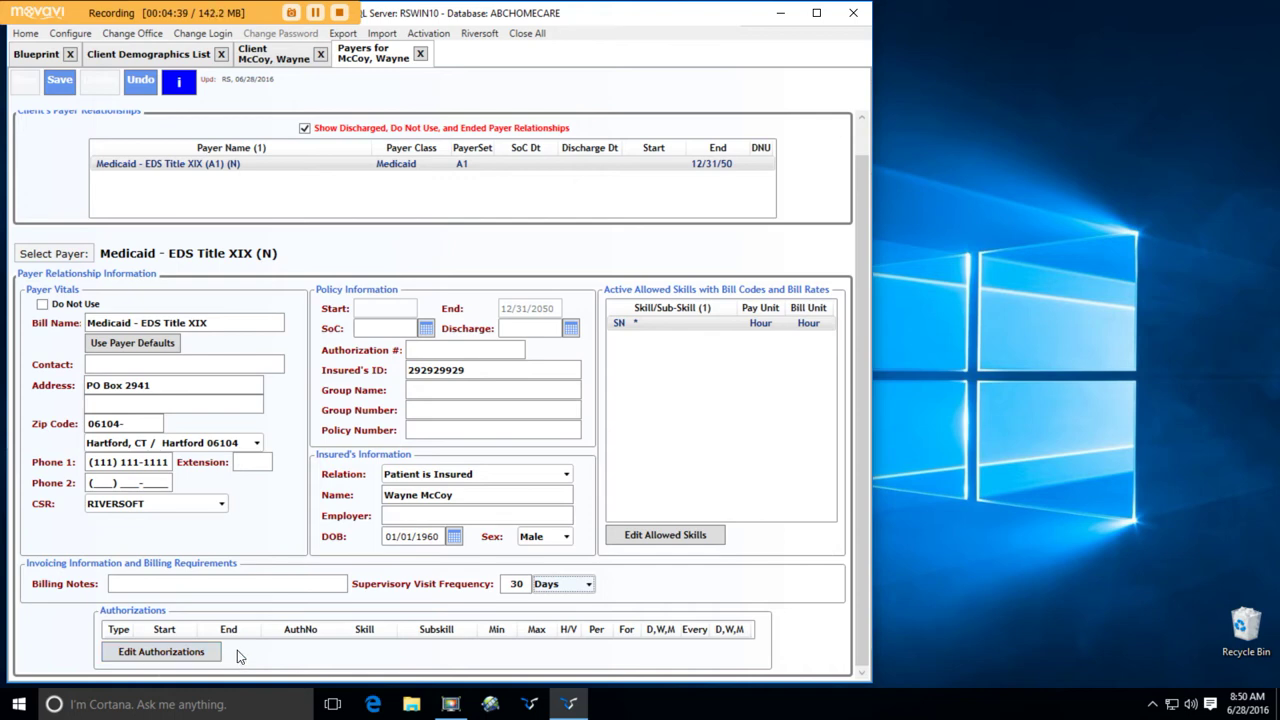
left_click(61, 84)
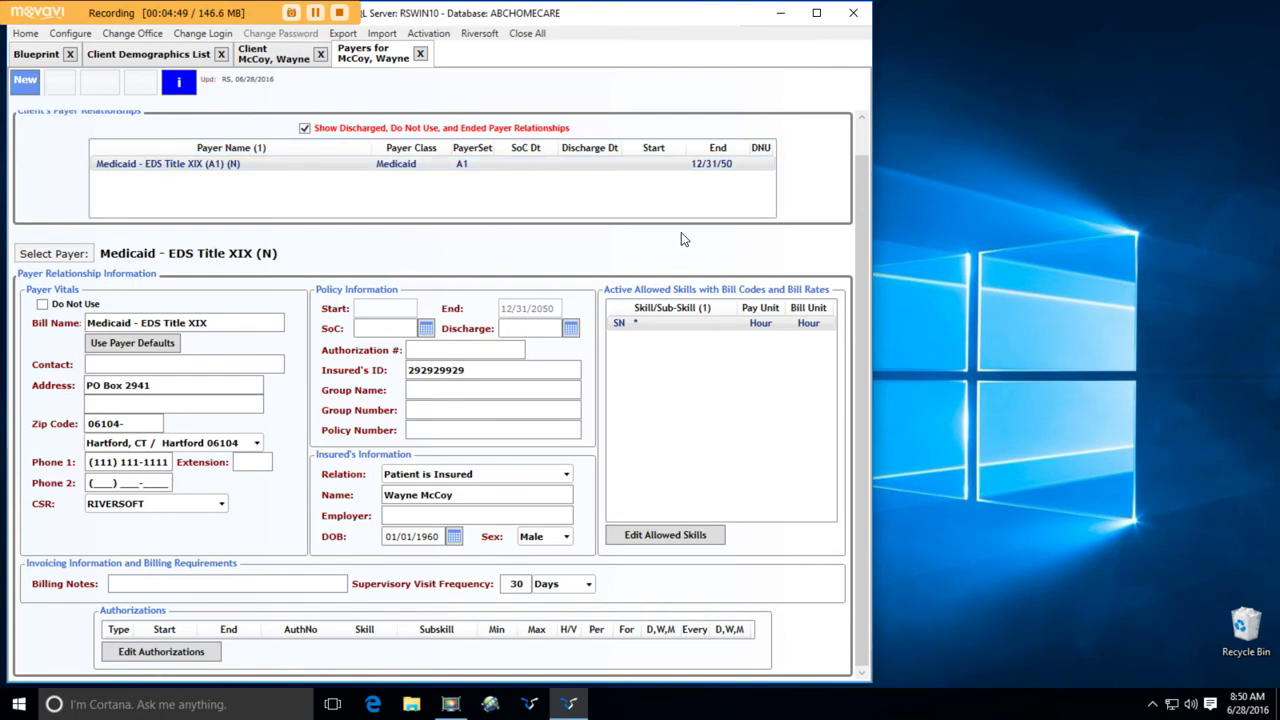
- Assign the secondary physician and add ICD-10 diagnosis A0104 Typhoid arthritis
left_click(421, 55)
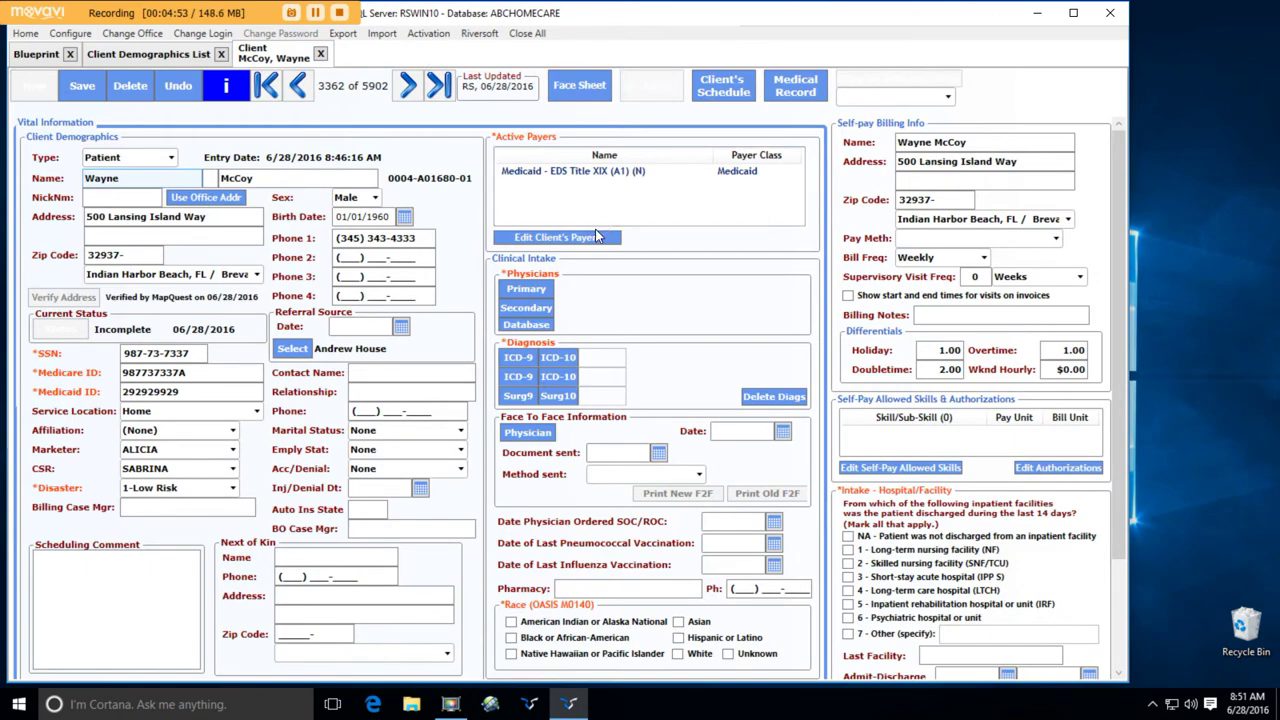
left_click(526, 289)
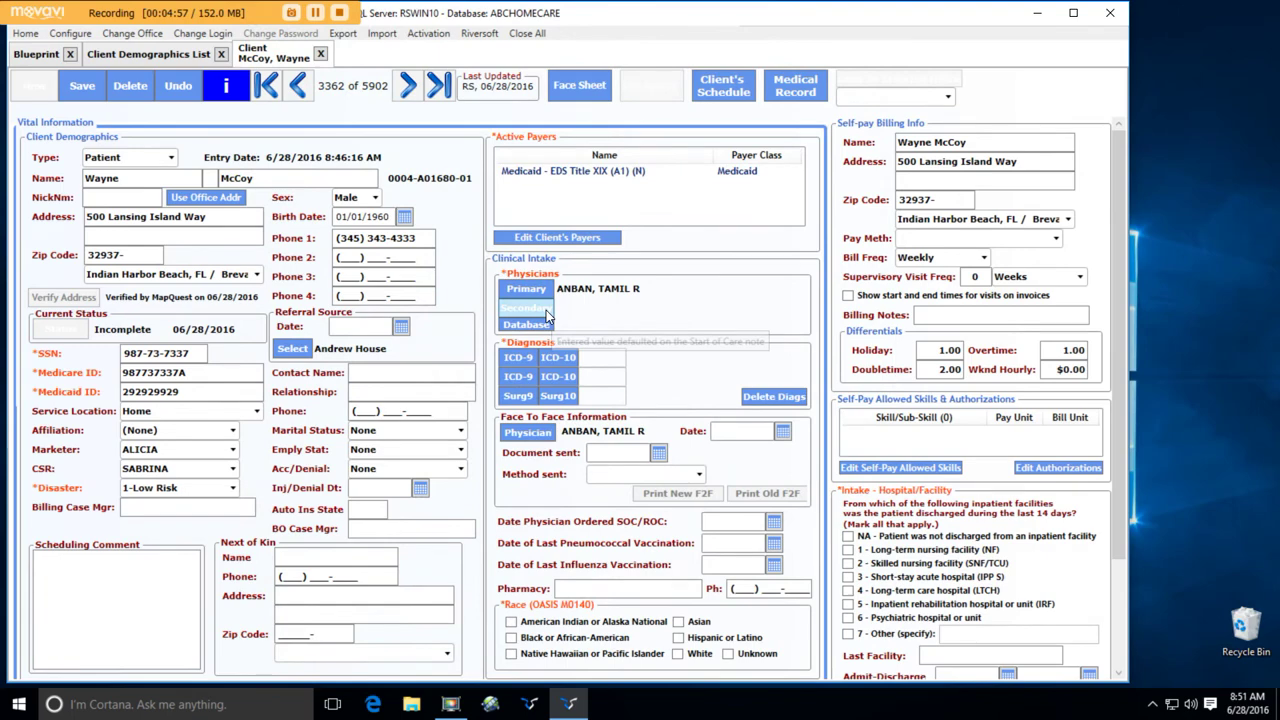
double_click(509, 449)
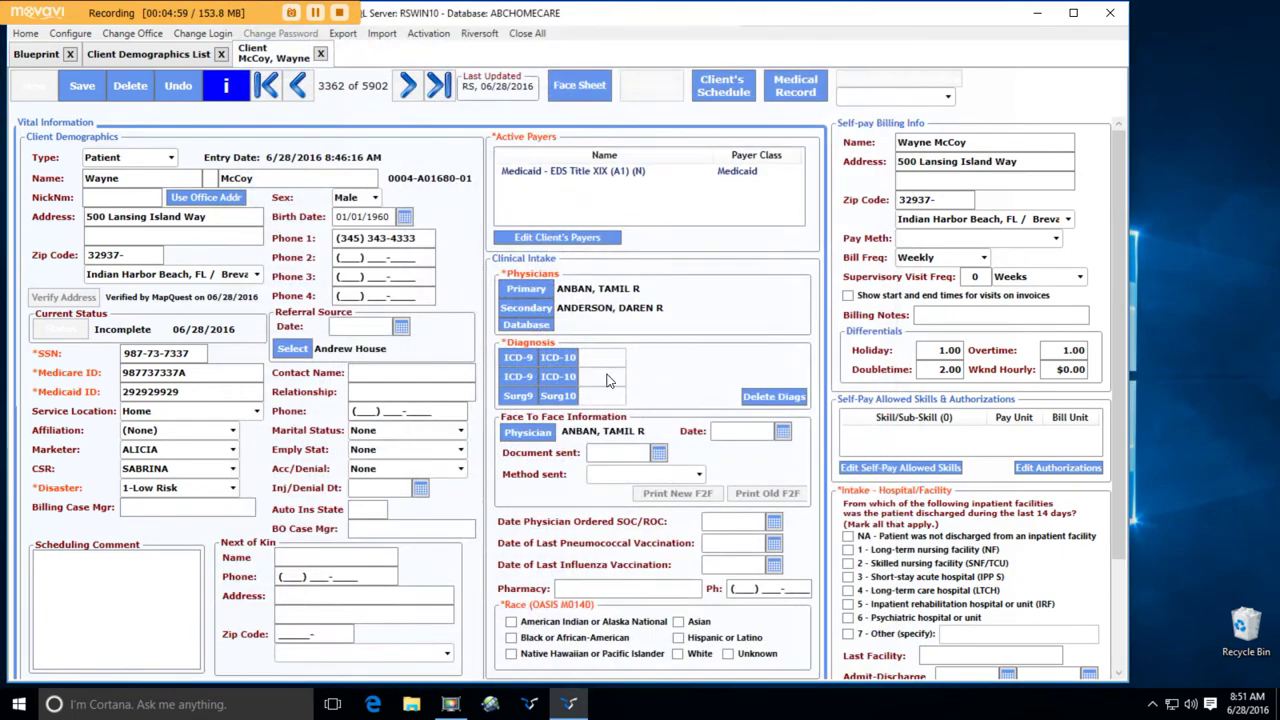
left_click(572, 359)
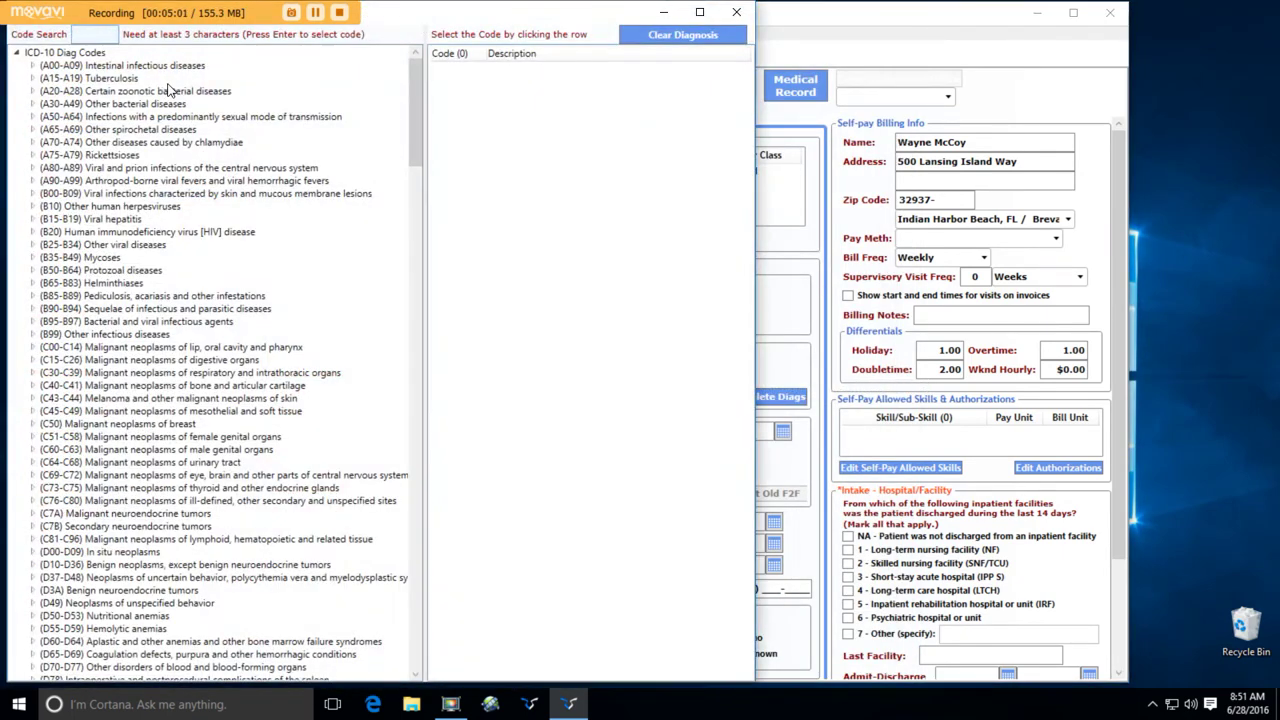
left_click(139, 67)
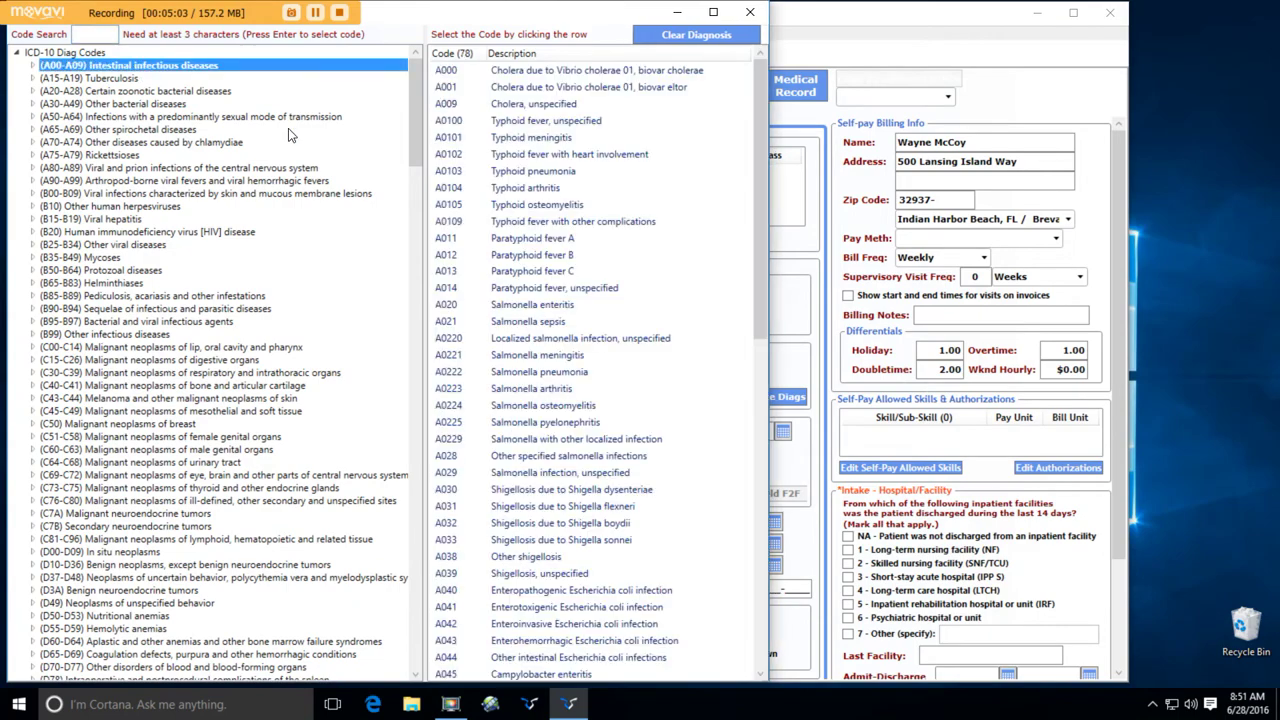
left_click(506, 193)
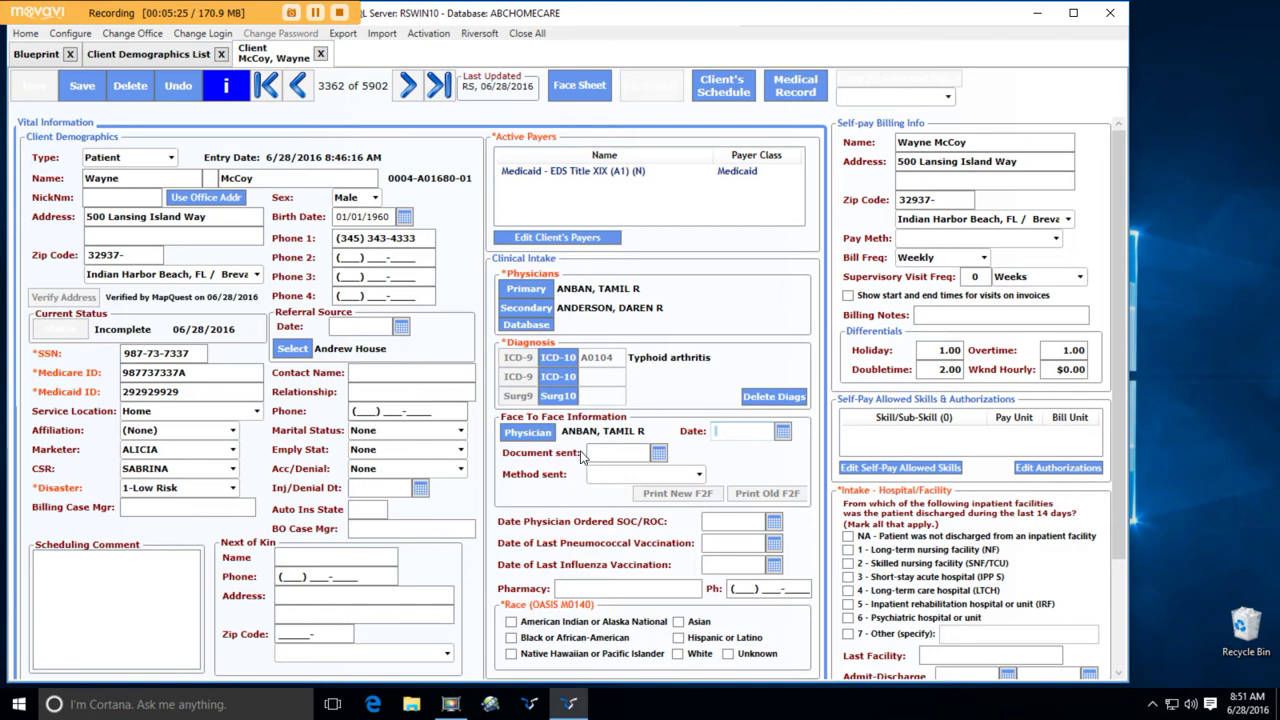
- Save the client record, then preview the new face-to-face fax PDF and close it
left_click(80, 90)
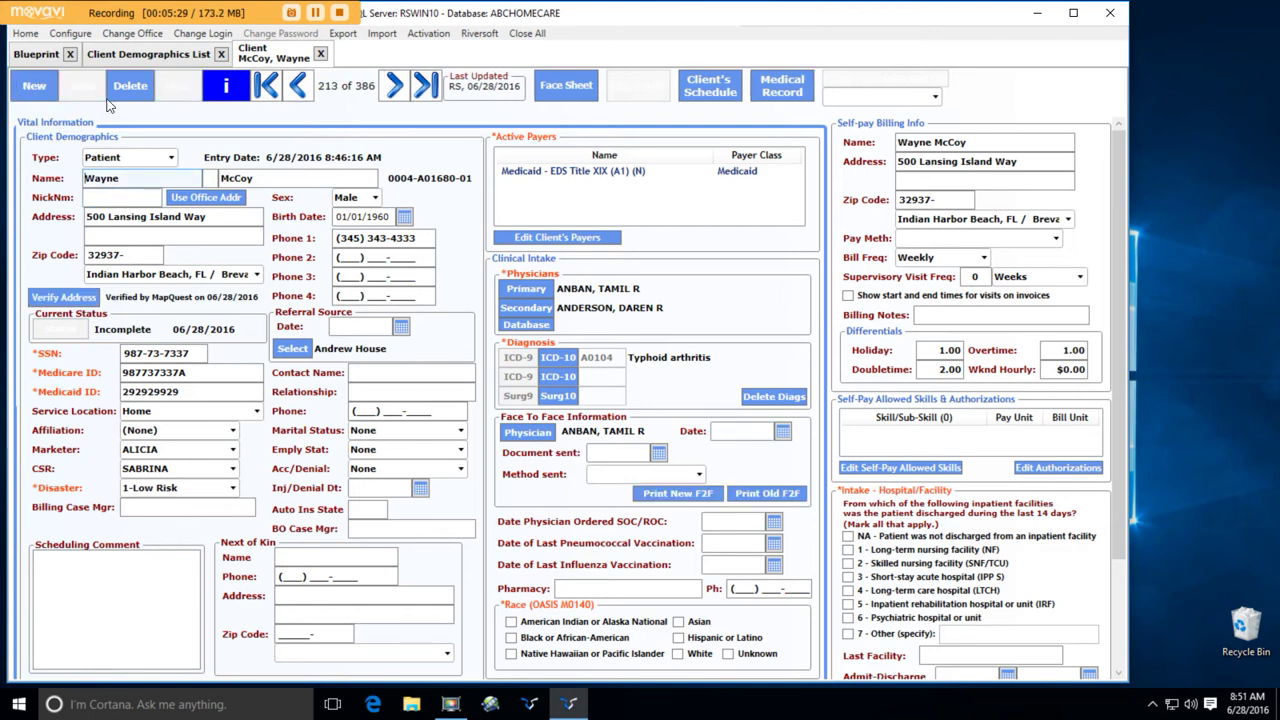
left_click(684, 494)
scroll(663, 449, "down", 8)
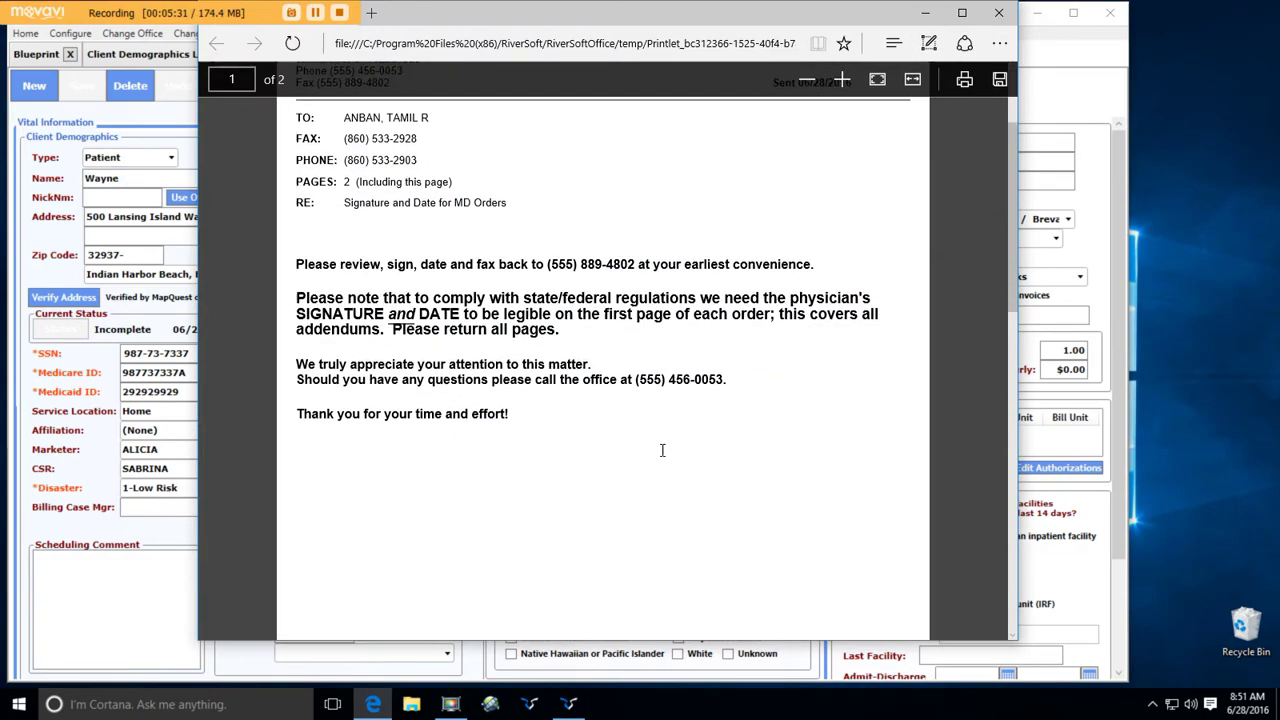
scroll(663, 449, "down", 6)
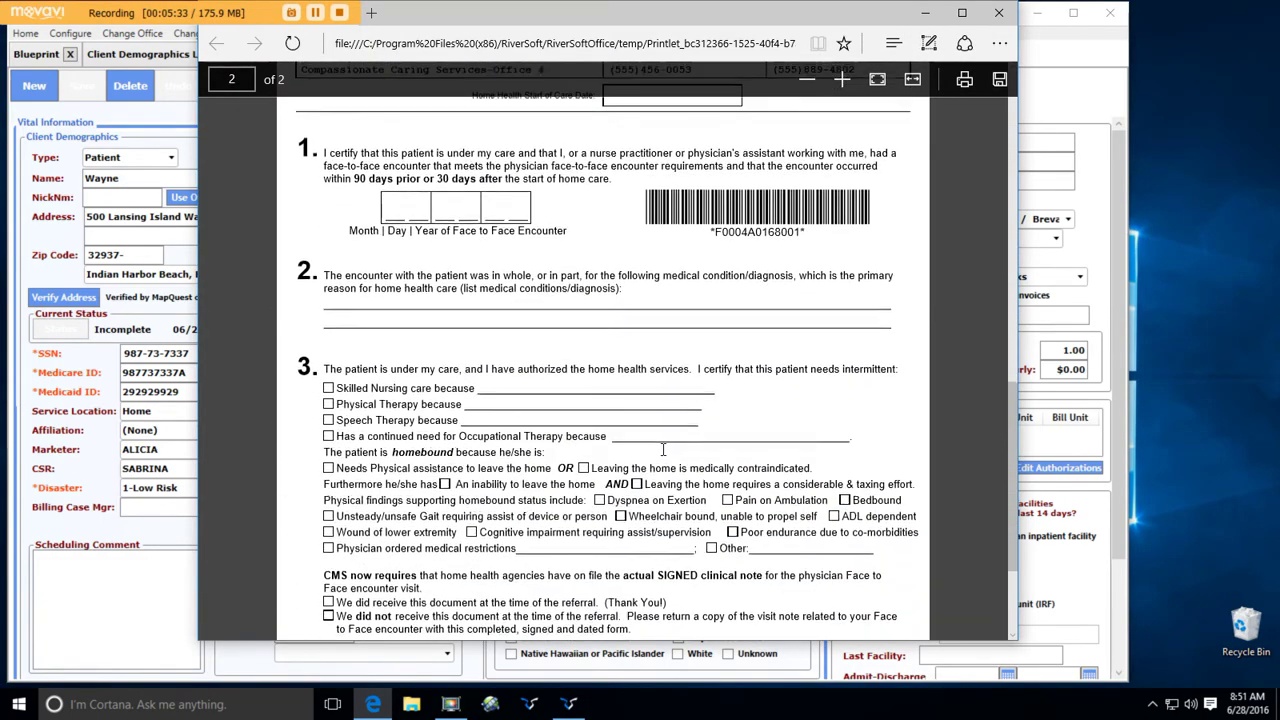
scroll(663, 449, "up", 15)
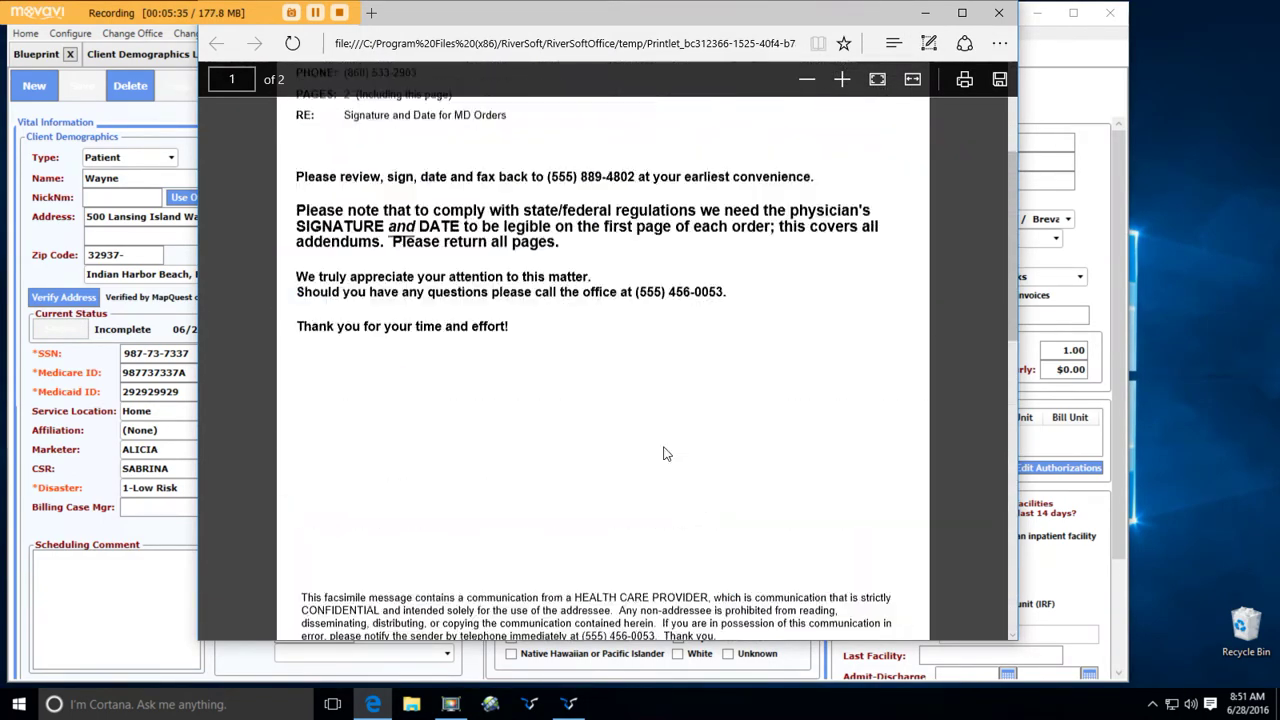
left_click(1000, 14)
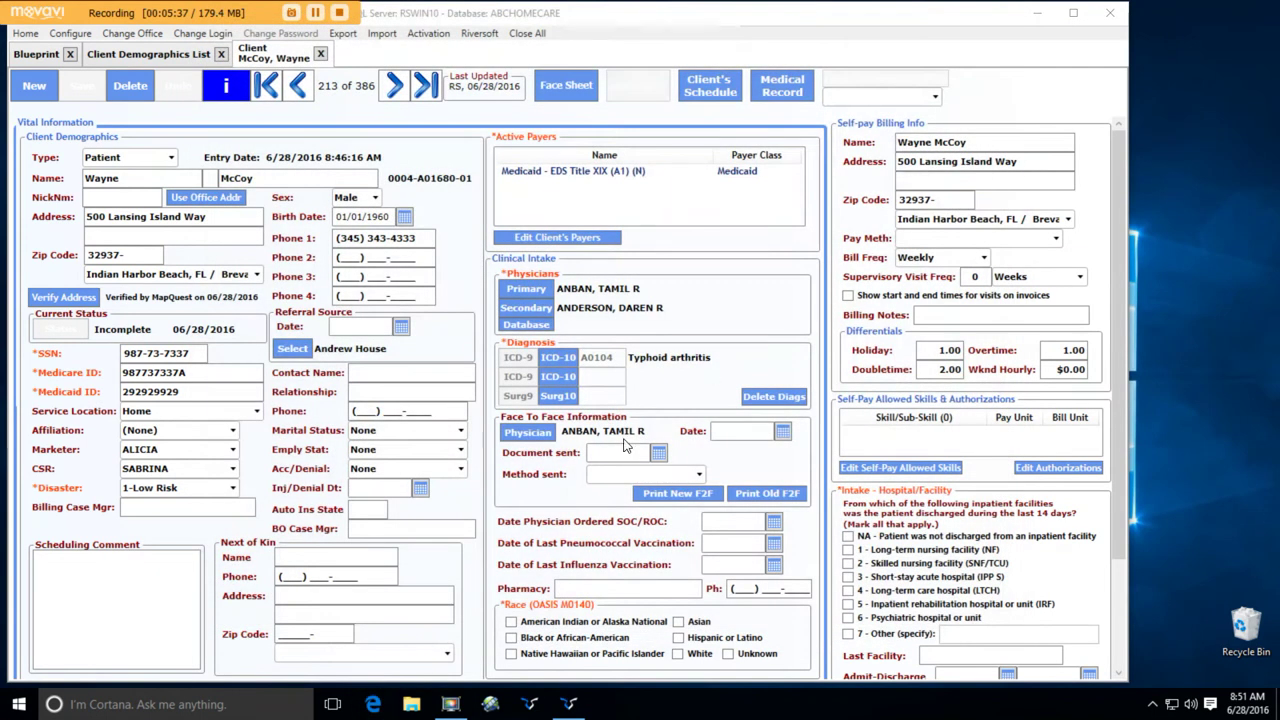
- Mark the client's race as White under OASIS M0140
left_click(614, 479)
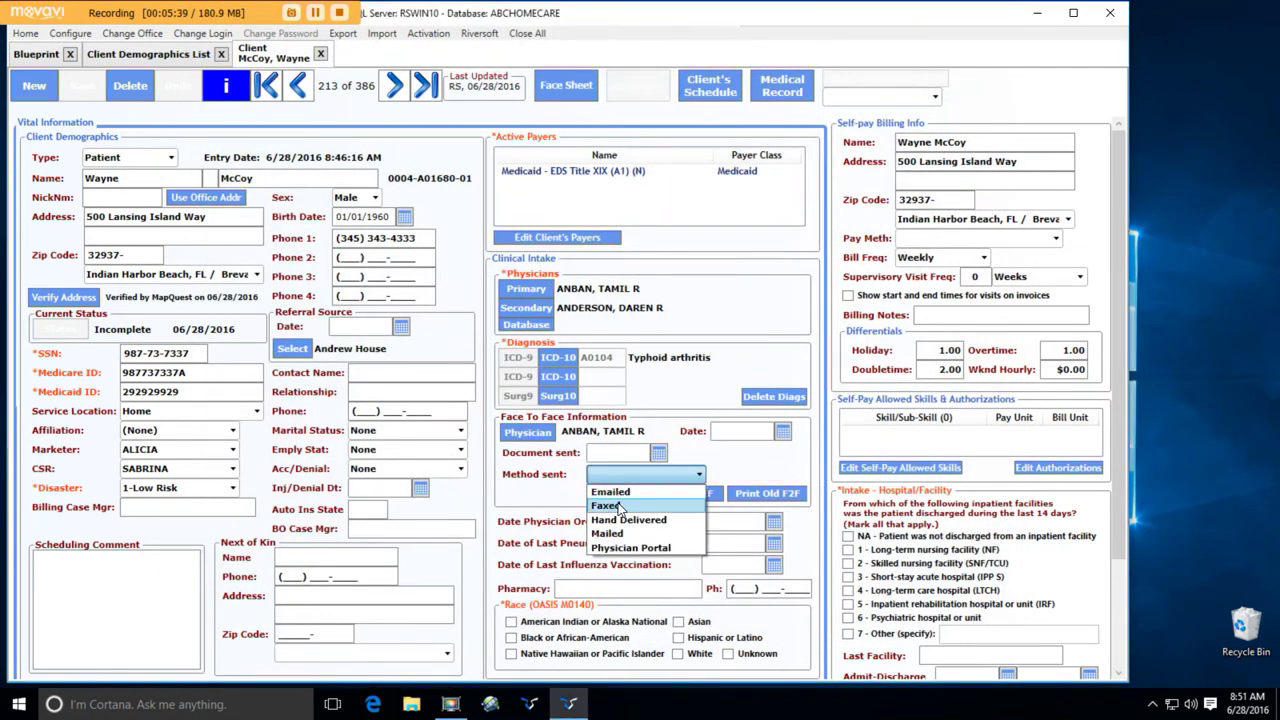
left_click(625, 519)
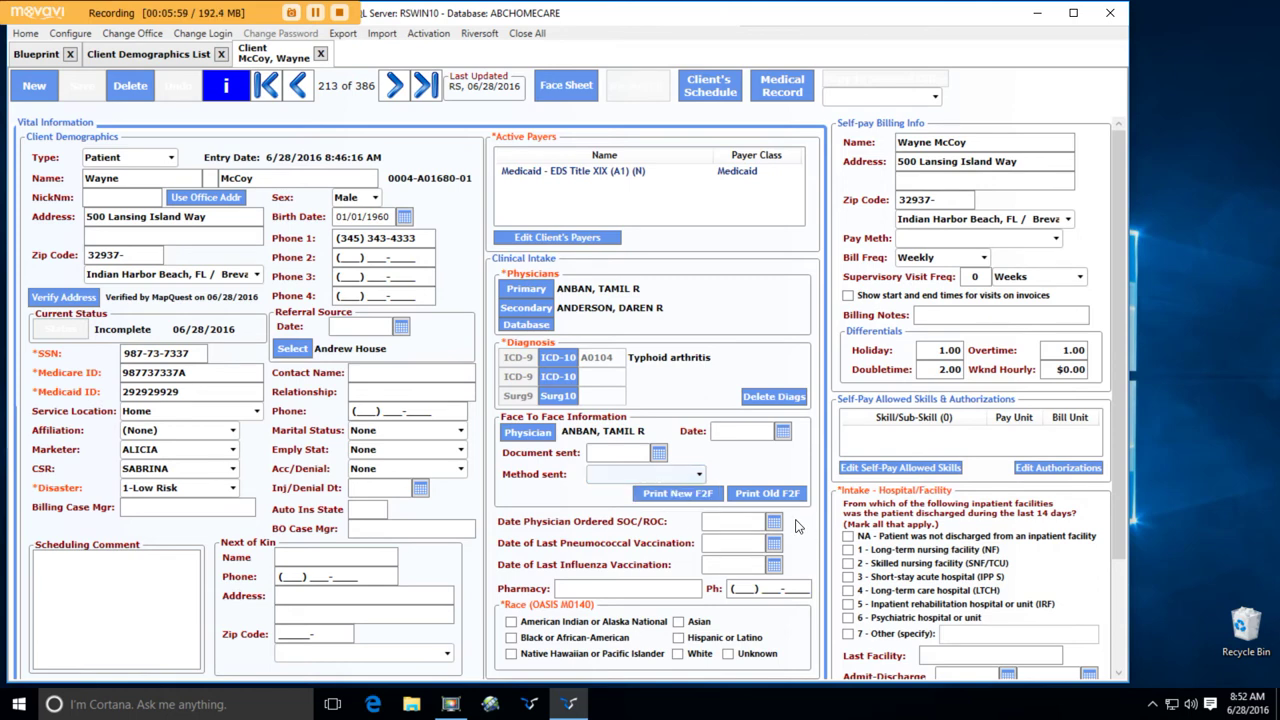
left_click(680, 654)
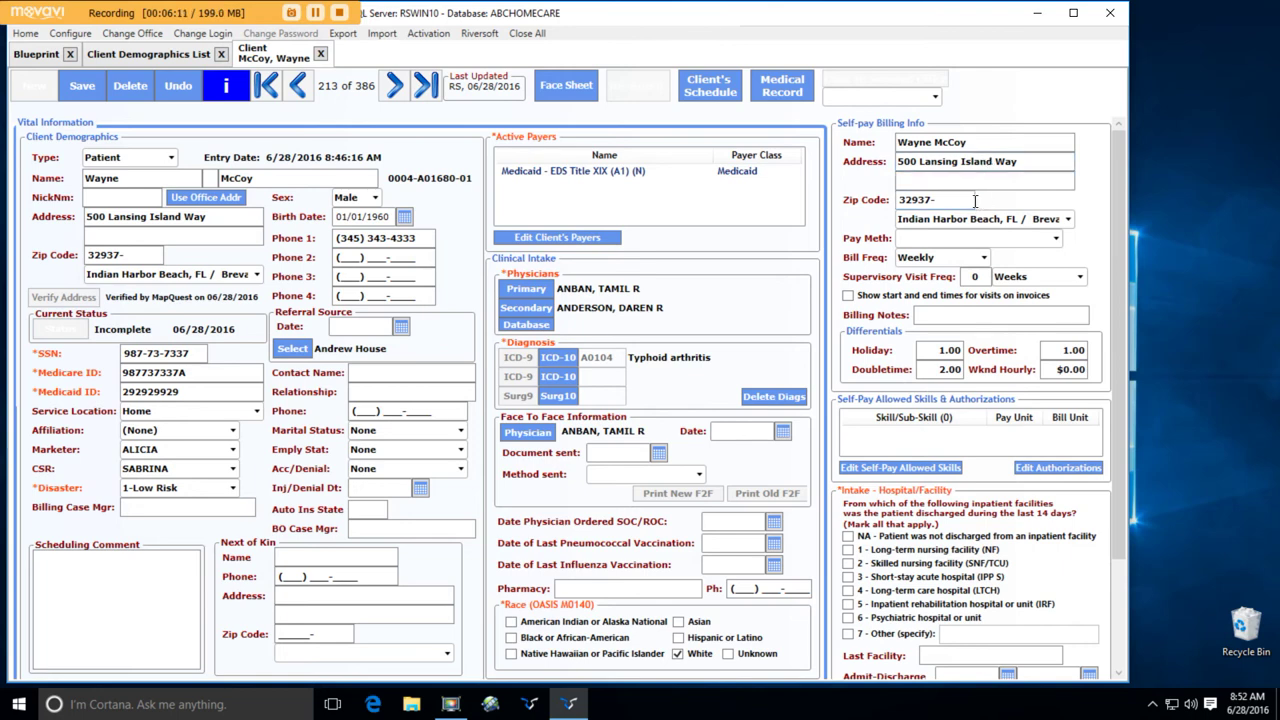
- Open the client's Self-Pay allowed skills and start a new Homemaker skill entry
left_click(938, 470)
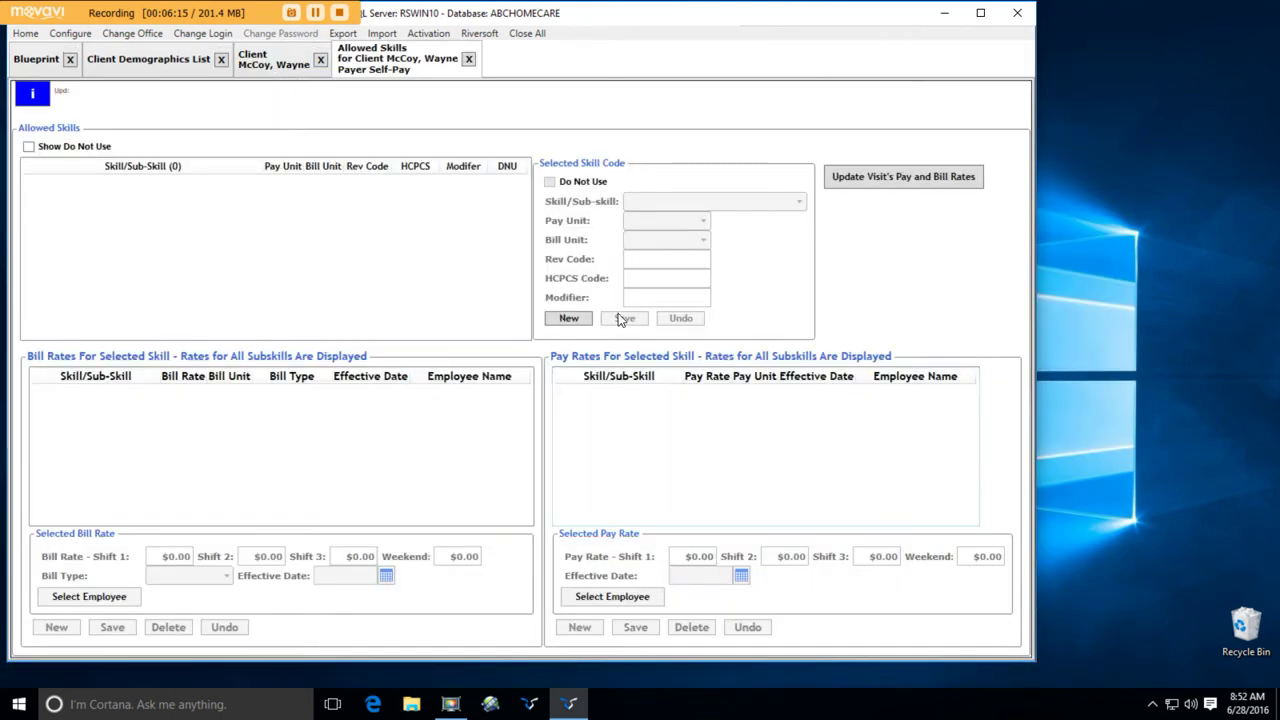
left_click(569, 317)
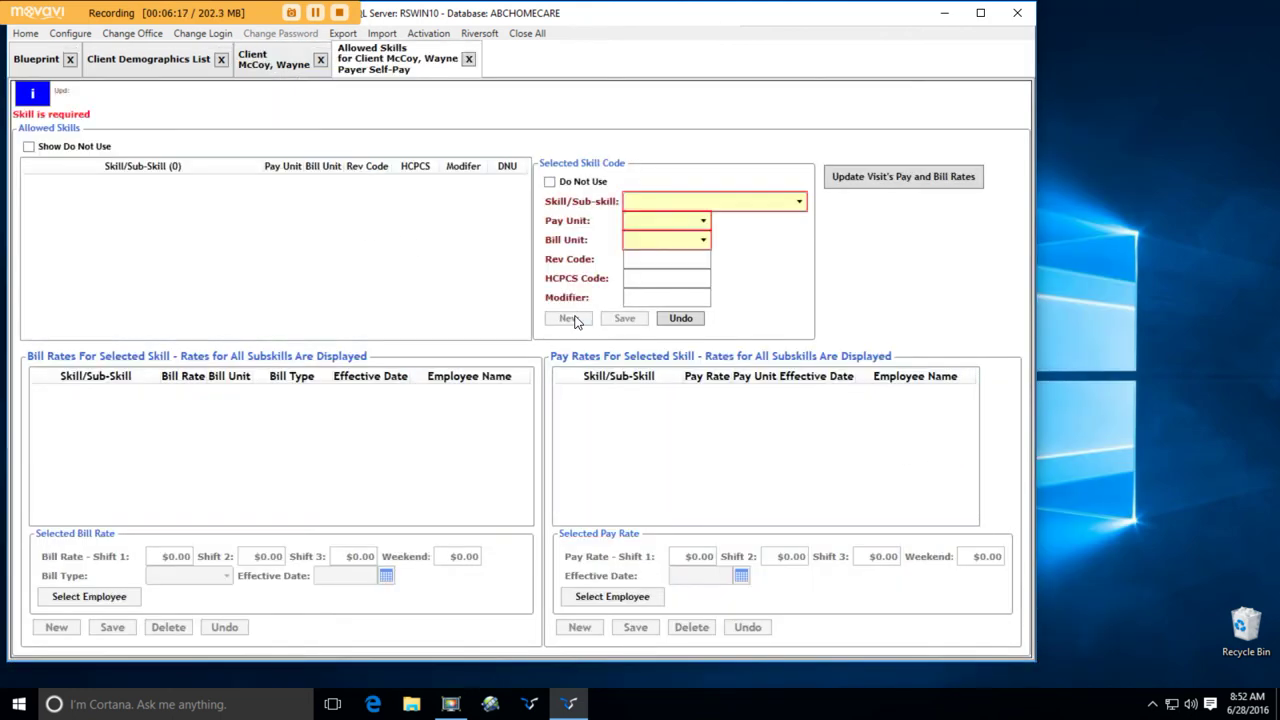
left_click(740, 201)
scroll(729, 232, "down", 3)
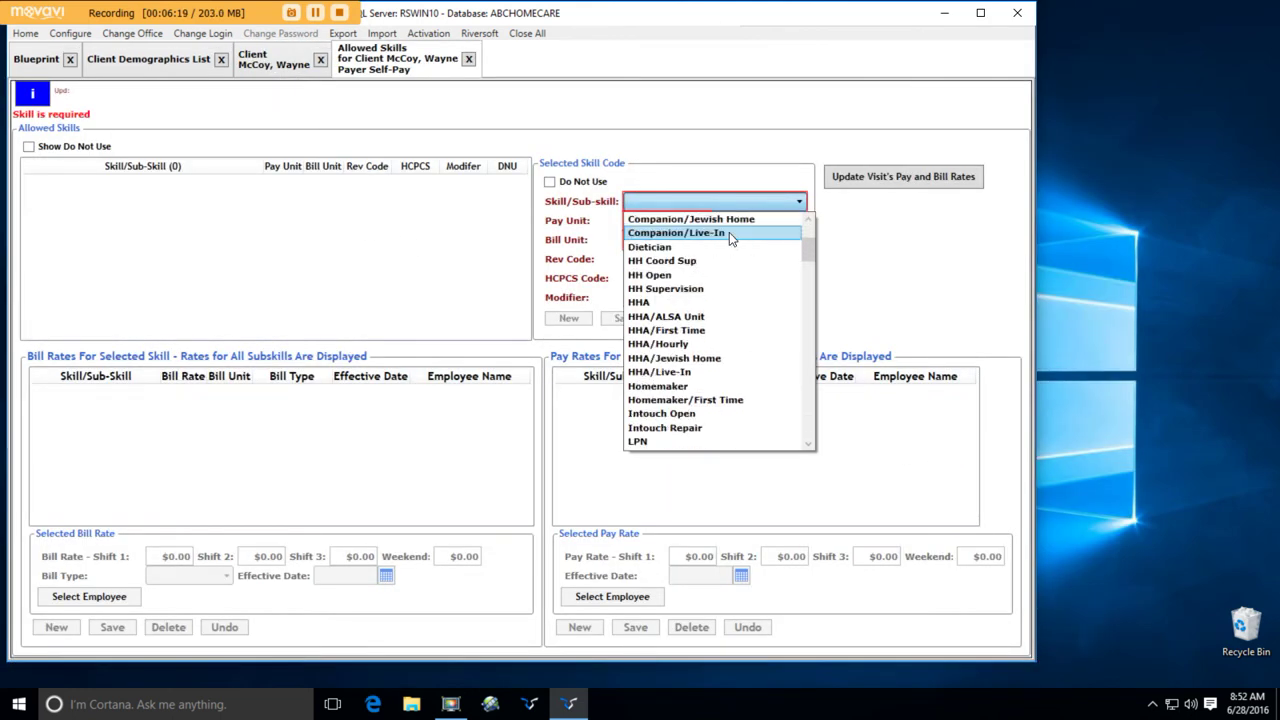
left_click(662, 386)
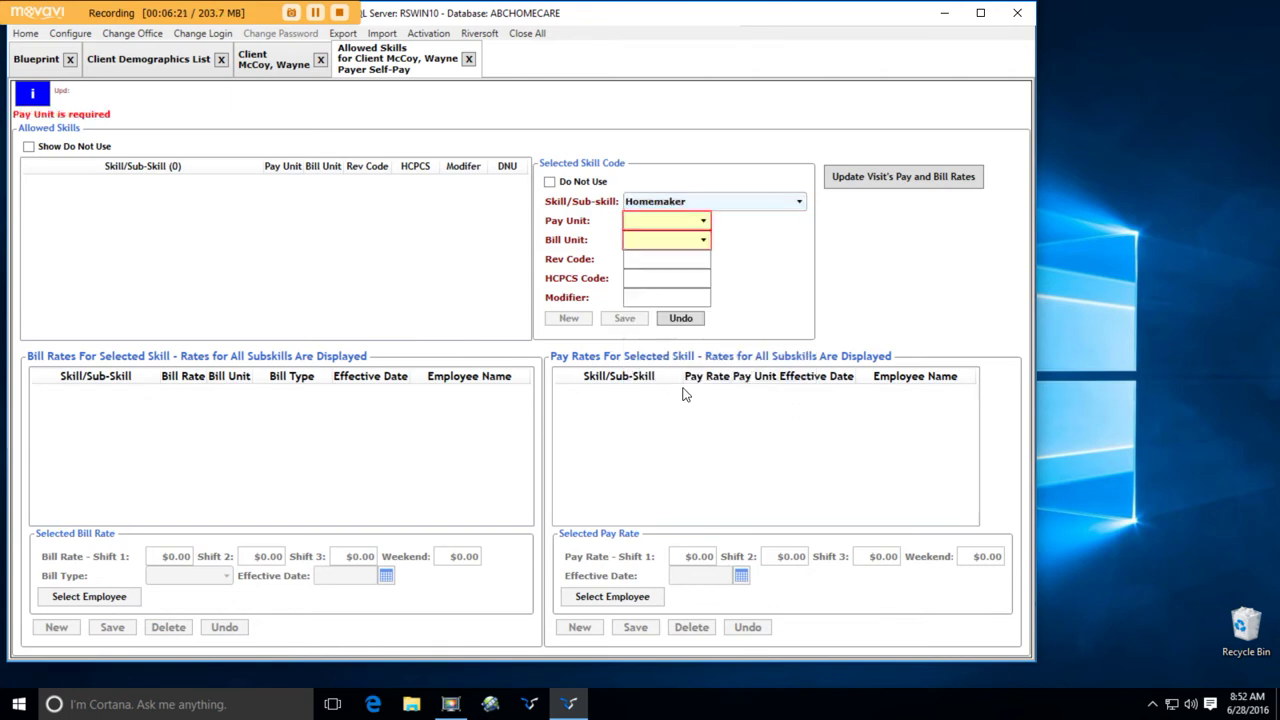
- Set the Homemaker pay unit and bill unit to Hour and save the entry
left_click(670, 221)
left_click(669, 252)
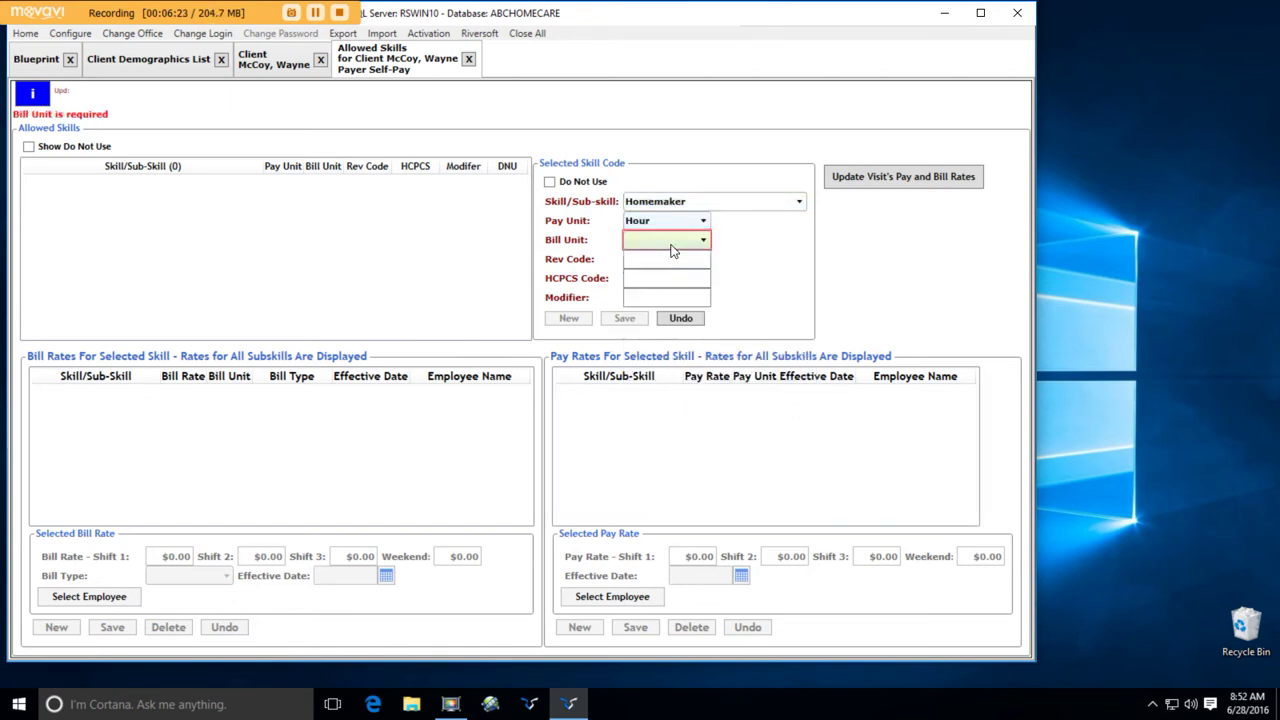
left_click(668, 240)
left_click(661, 284)
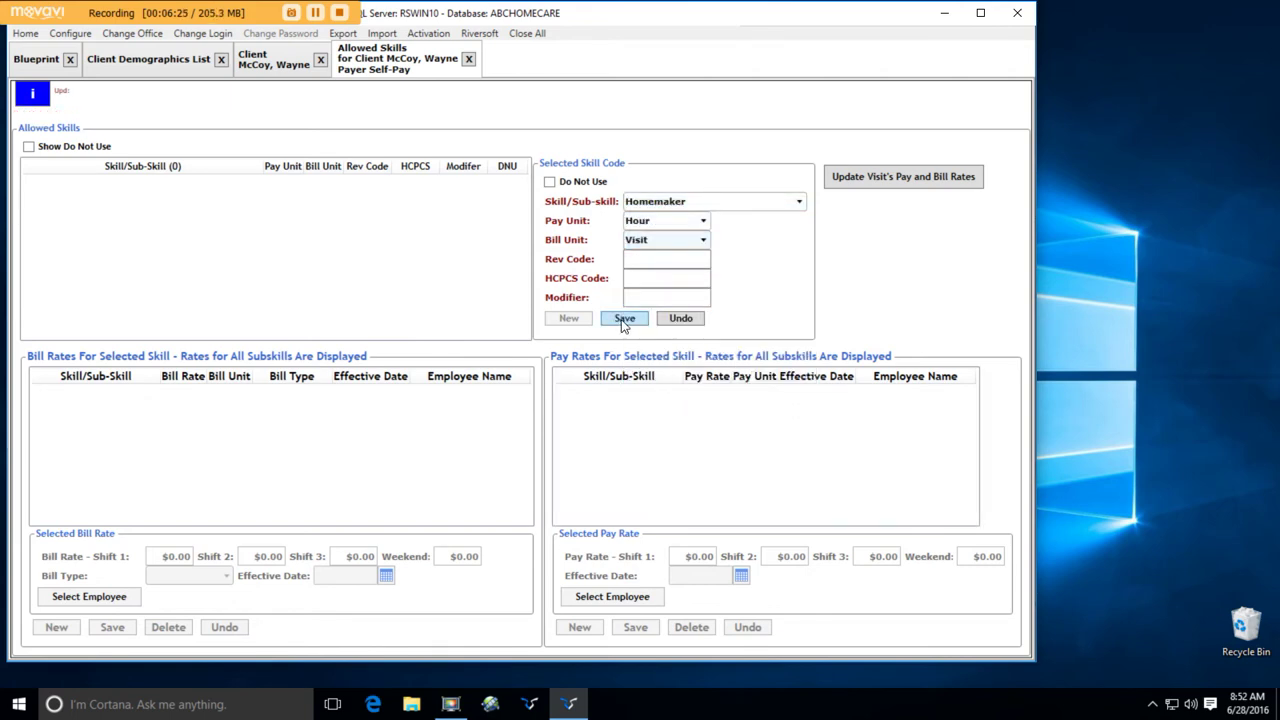
left_click(706, 245)
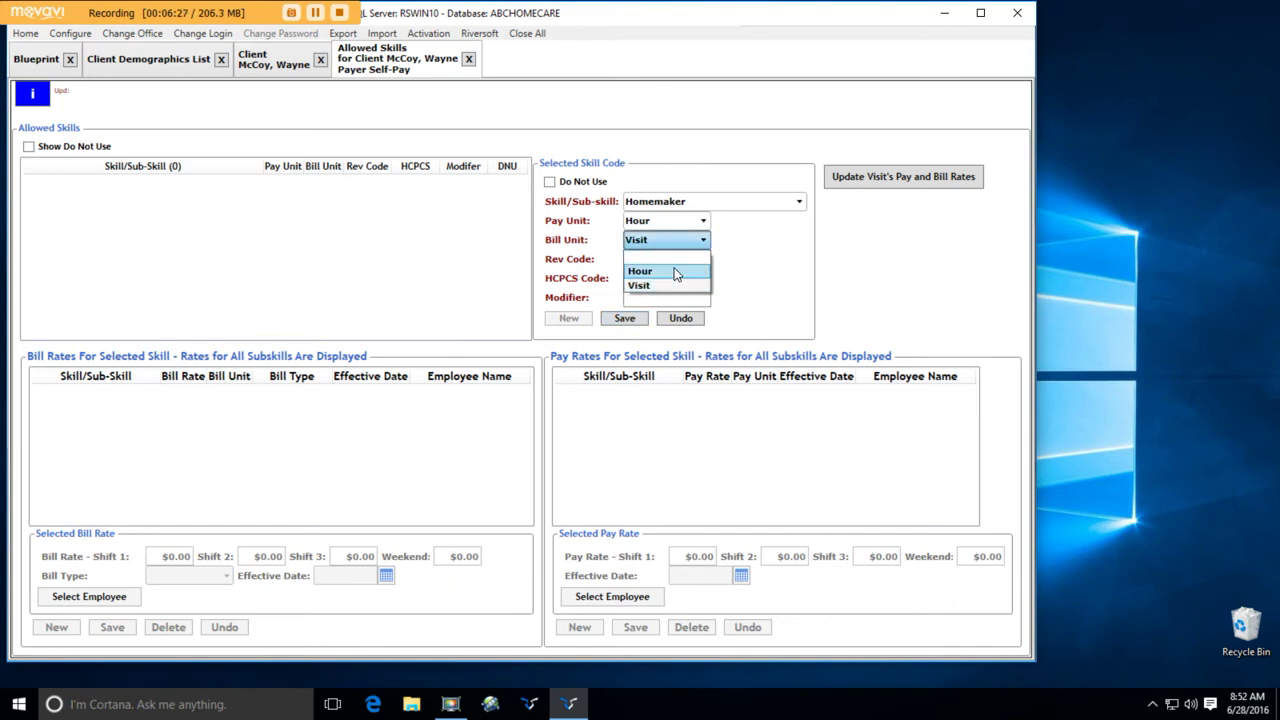
left_click(640, 271)
left_click(621, 319)
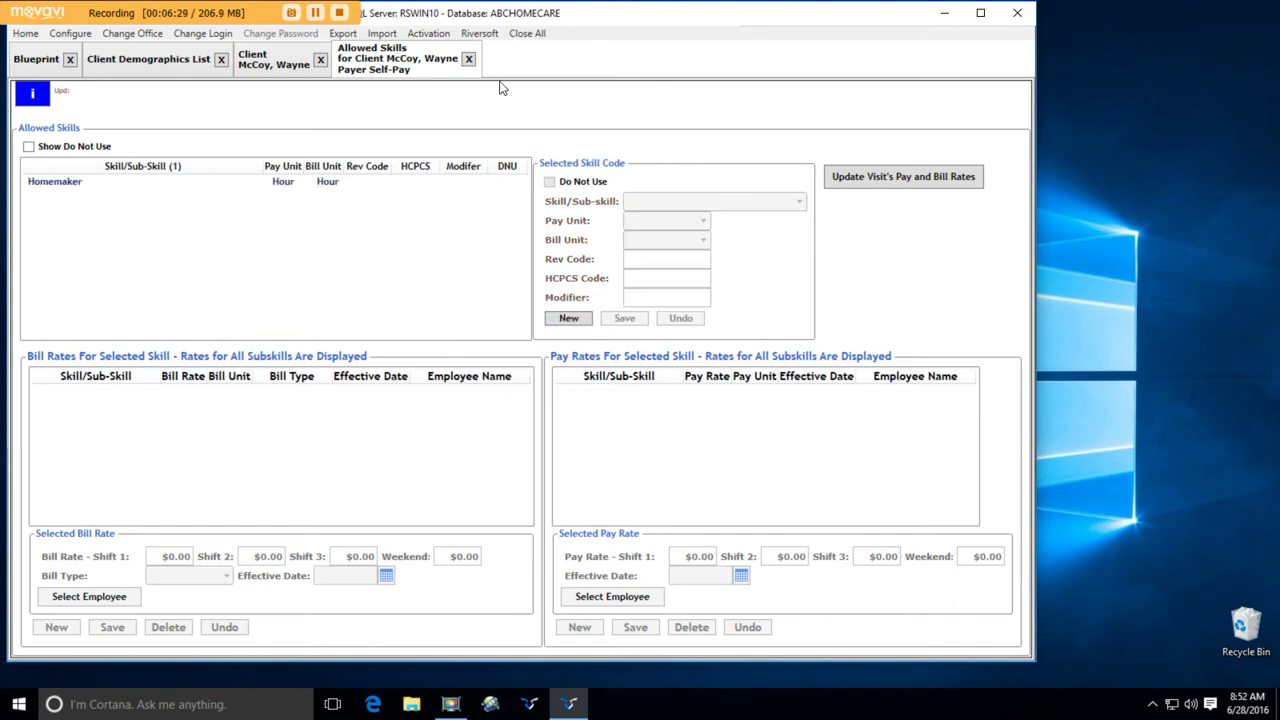
- Close the Allowed Skills page and check NA under Intake - Hospital/Facility
left_click(468, 60)
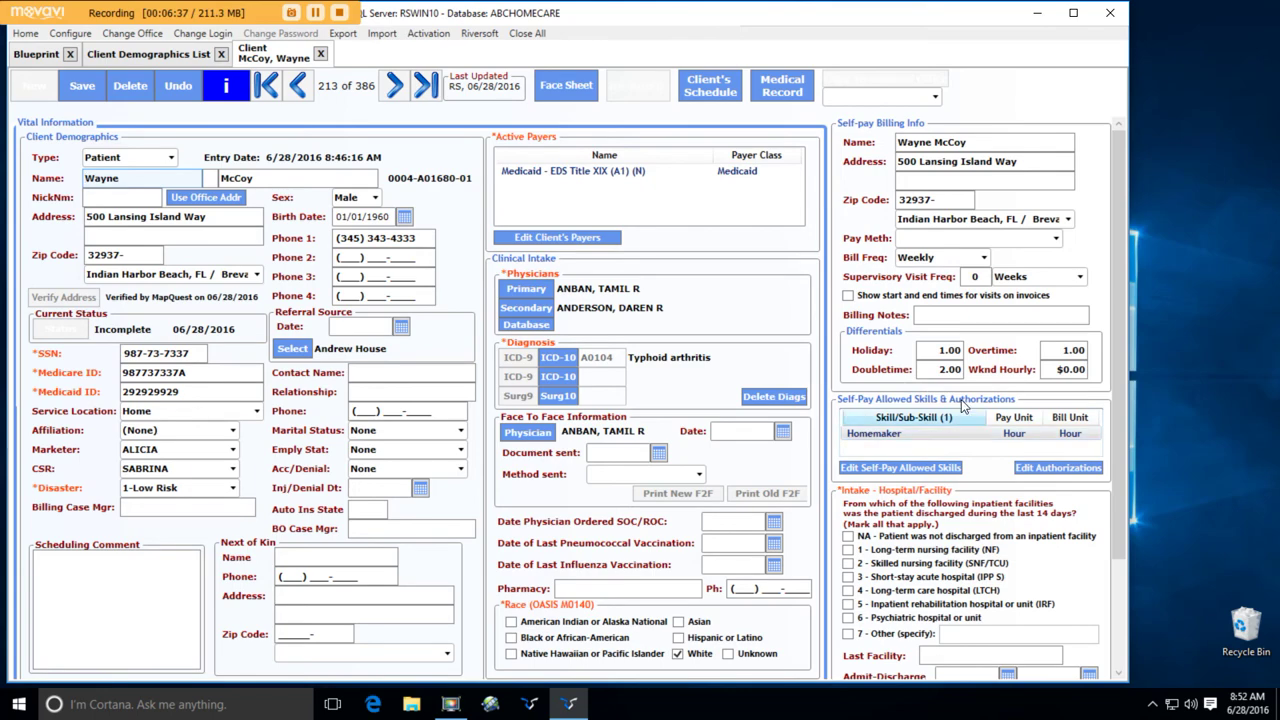
scroll(893, 540, "down", 2)
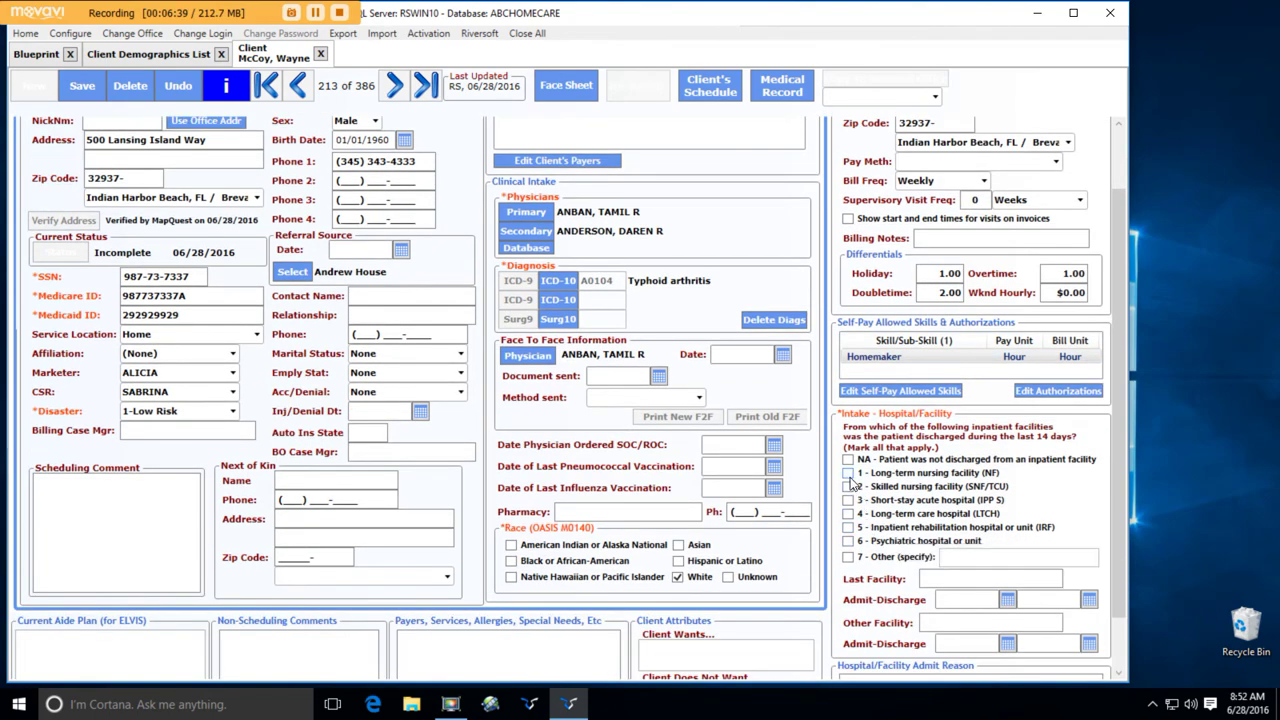
left_click(848, 459)
scroll(874, 490, "down", 1)
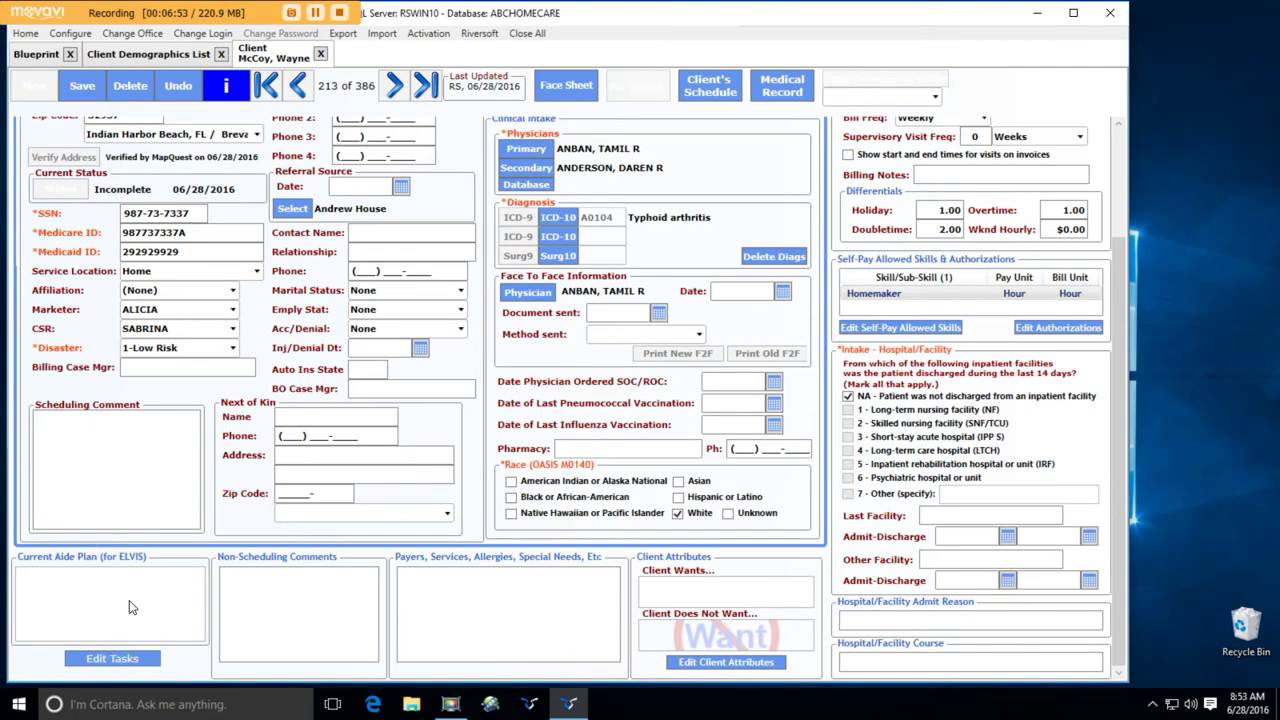
- Load the HMKR Universal.cp aide care plan and add bathroom cleaning, universal precautions and clothes mending tasks
left_click(136, 657)
left_click(708, 275)
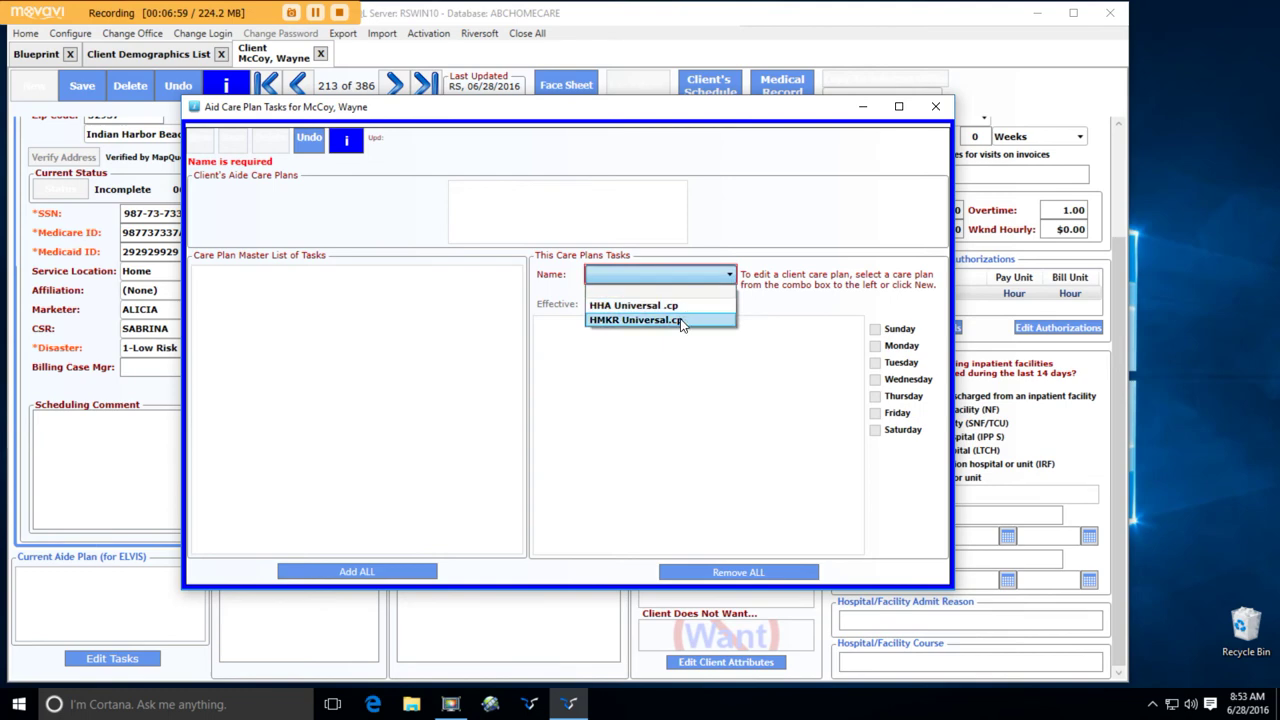
left_click(680, 321)
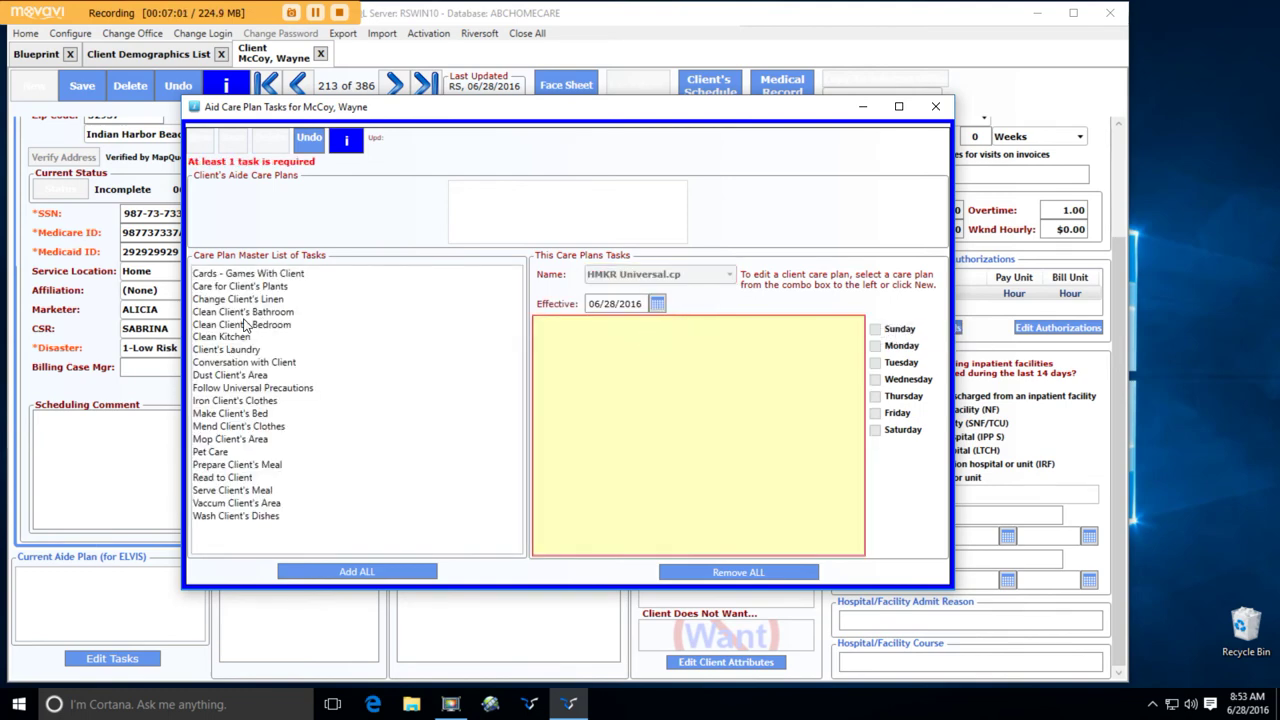
left_click_drag(248, 316, 614, 432)
left_click_drag(230, 376, 605, 425)
left_click_drag(250, 405, 620, 435)
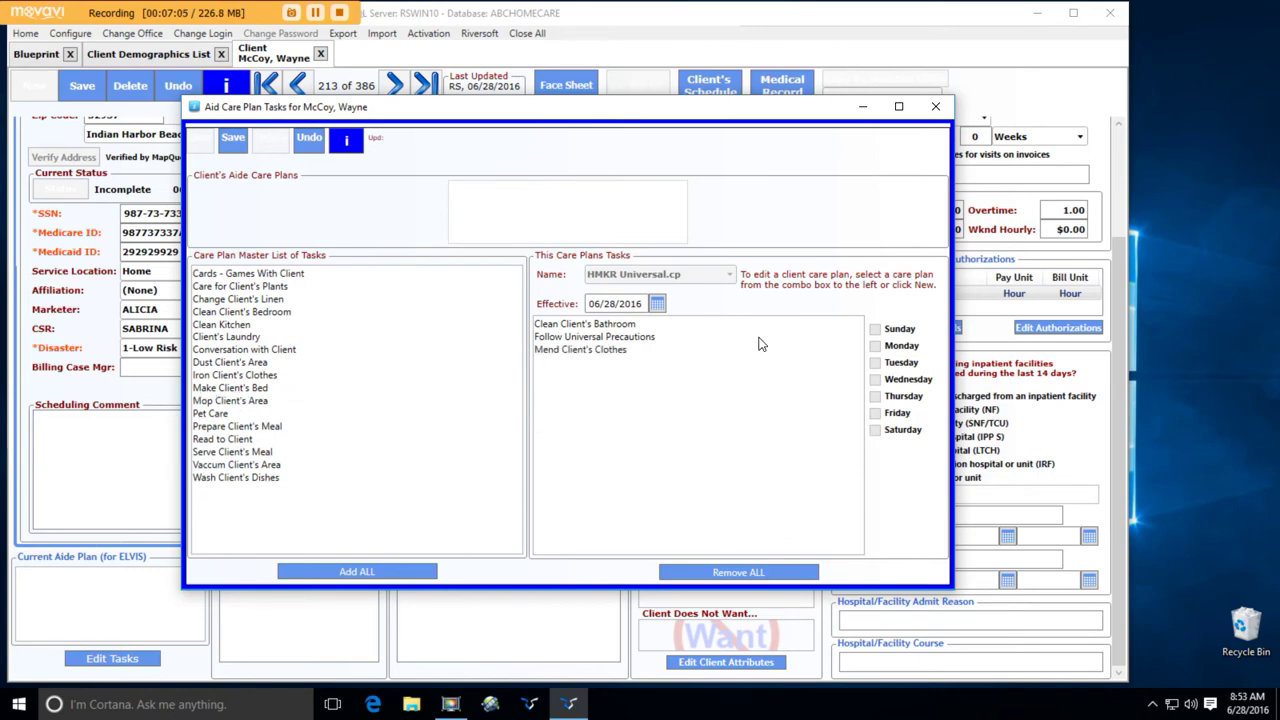
- Clear all tasks from the aide care plan and close its window, answering the save prompt
left_click(715, 574)
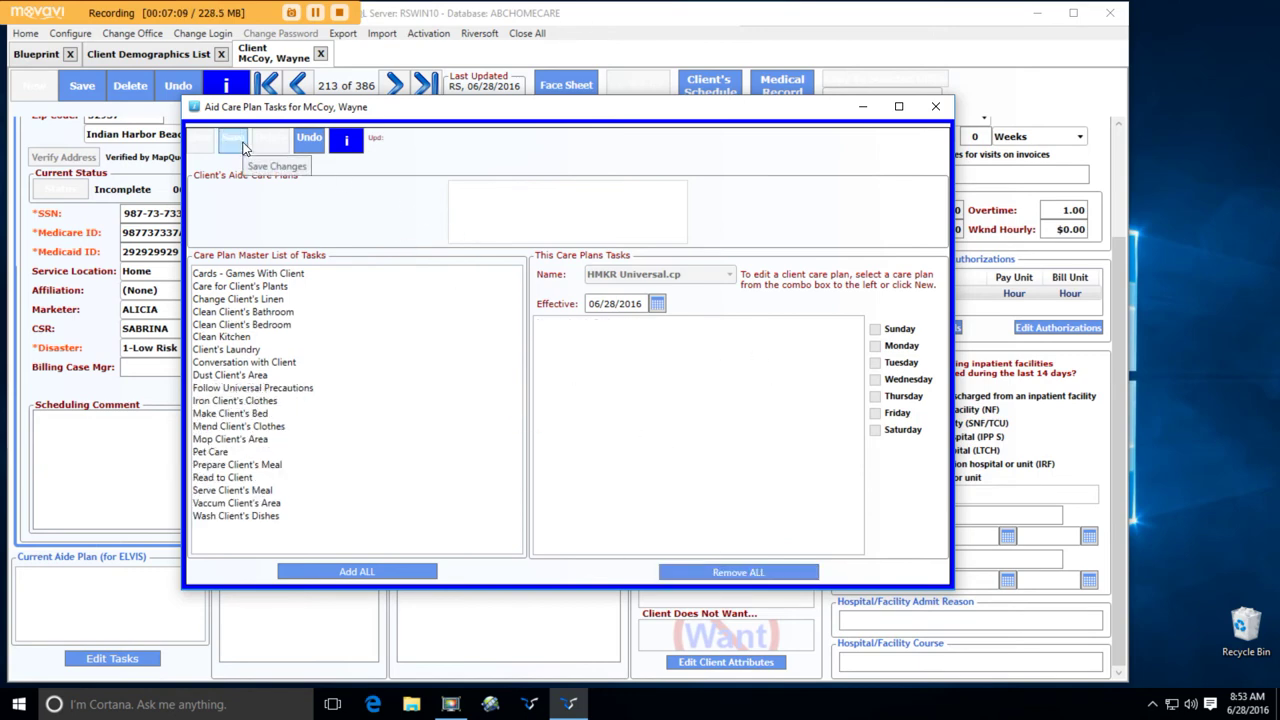
left_click(936, 107)
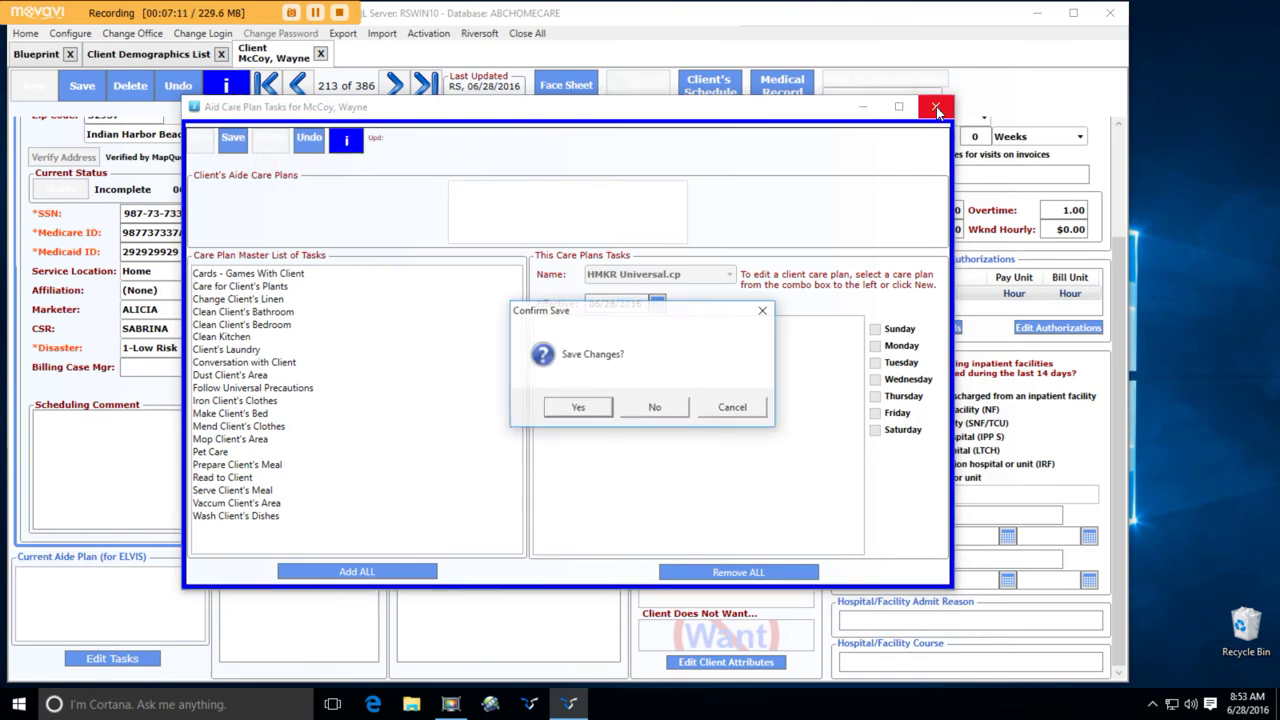
left_click(648, 407)
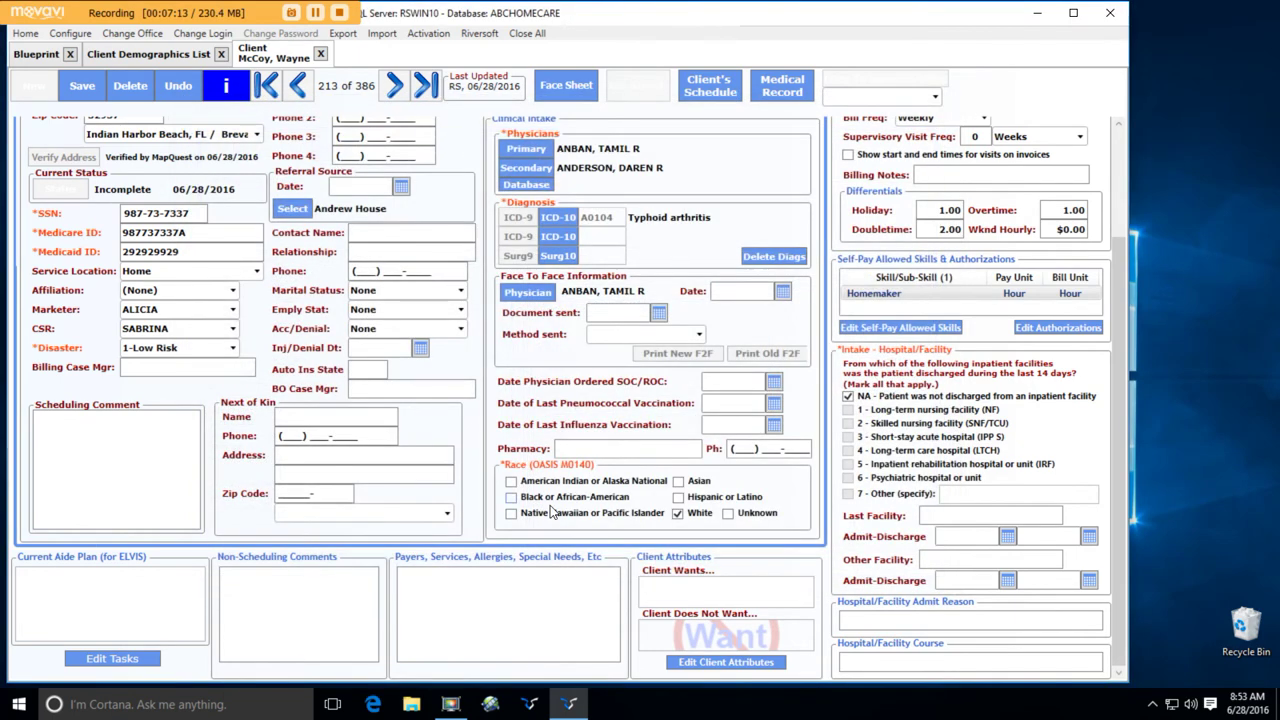
left_click(85, 93)
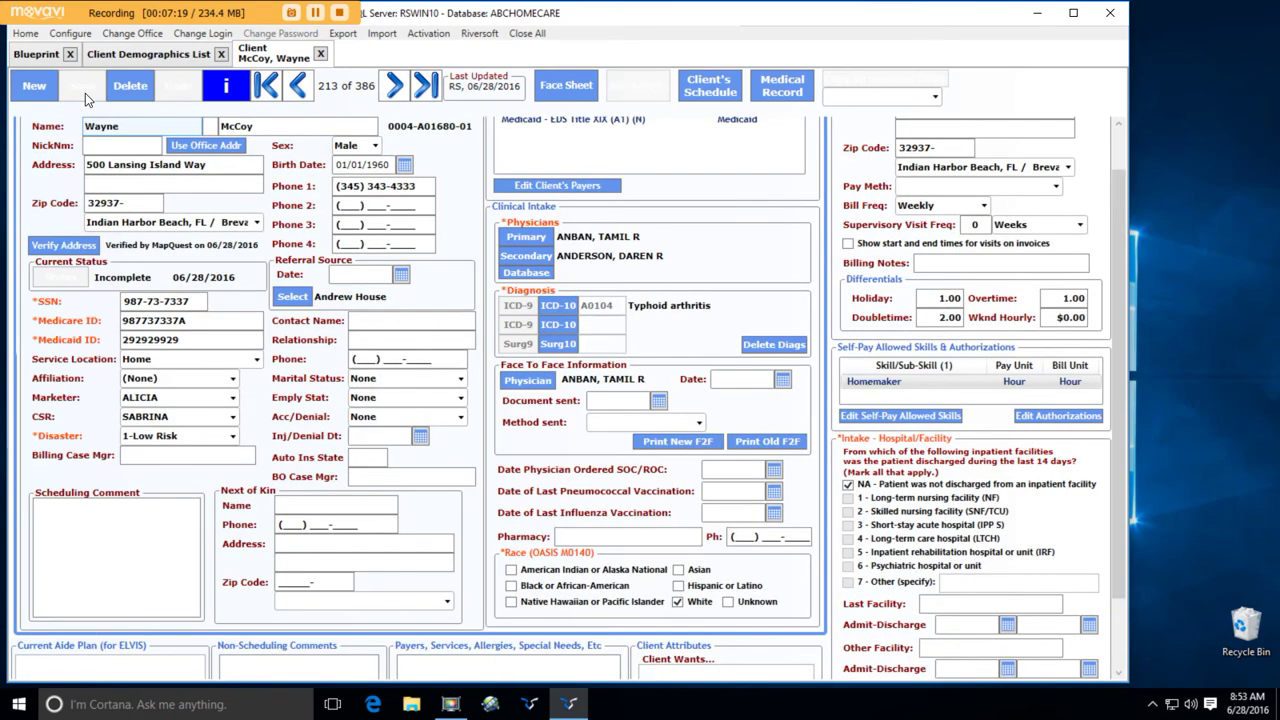
left_click(580, 88)
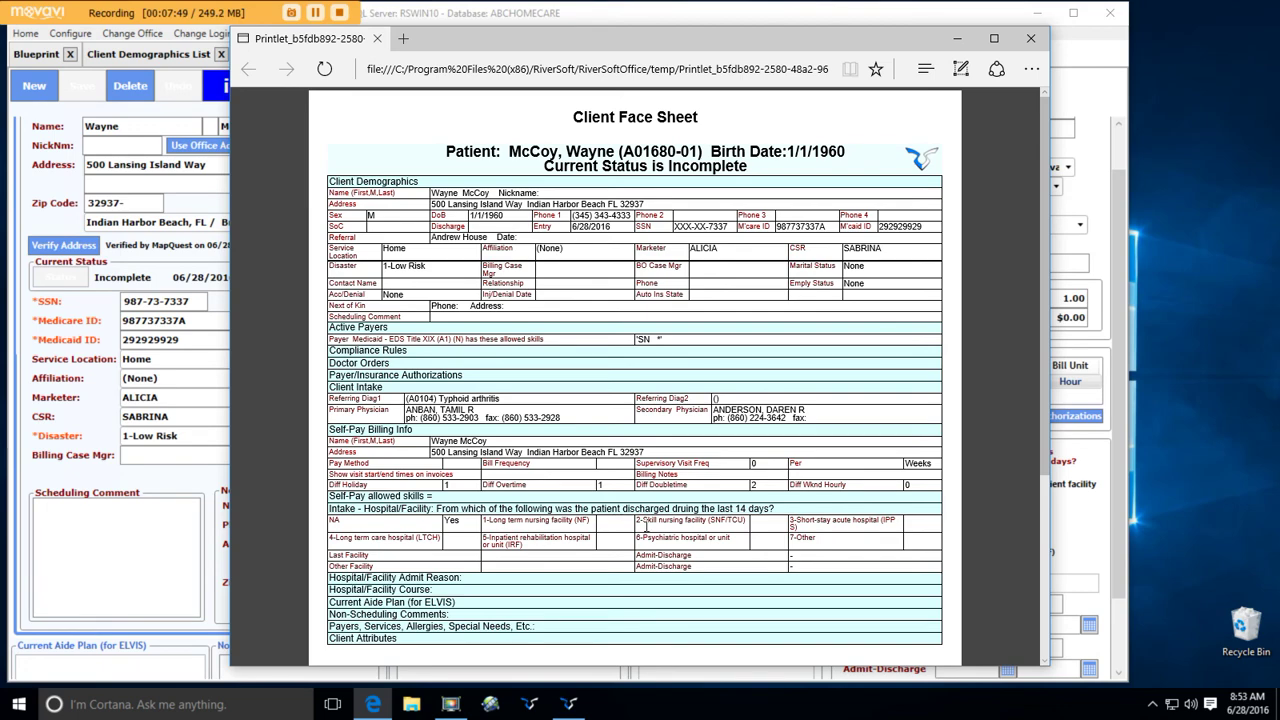
scroll(653, 522, "down", 3)
scroll(653, 522, "up", 3)
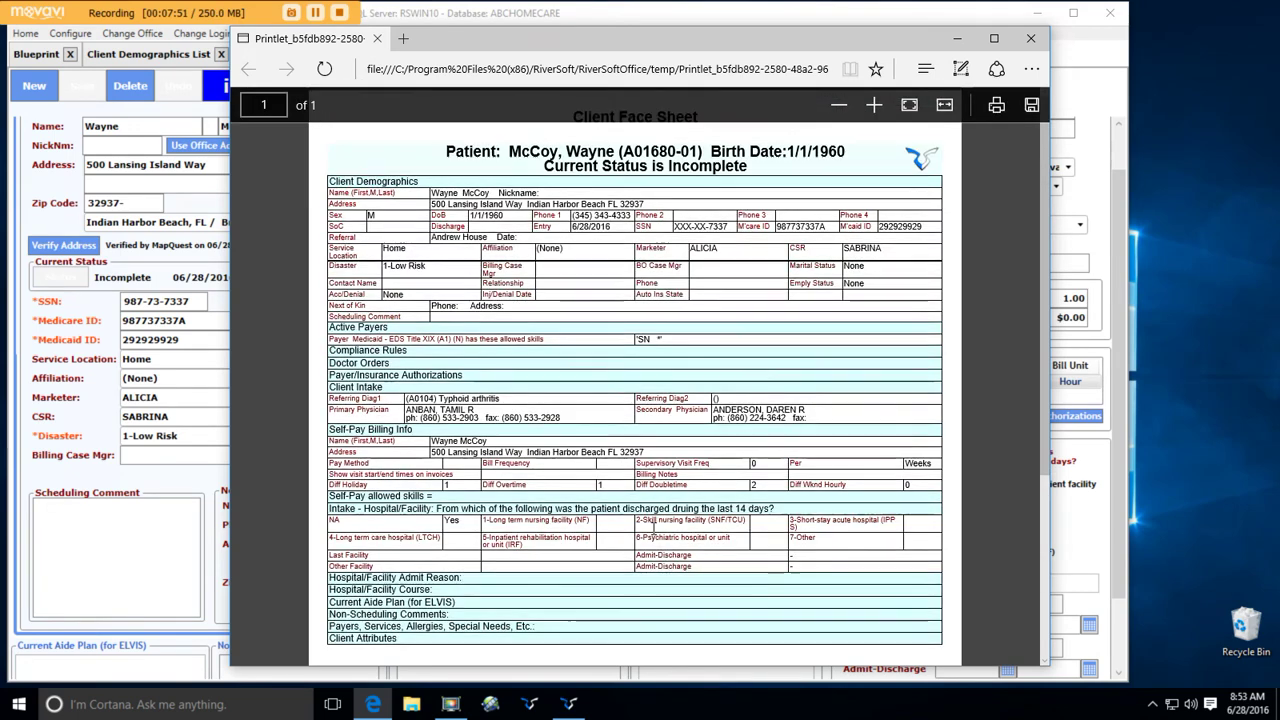
left_click(1031, 39)
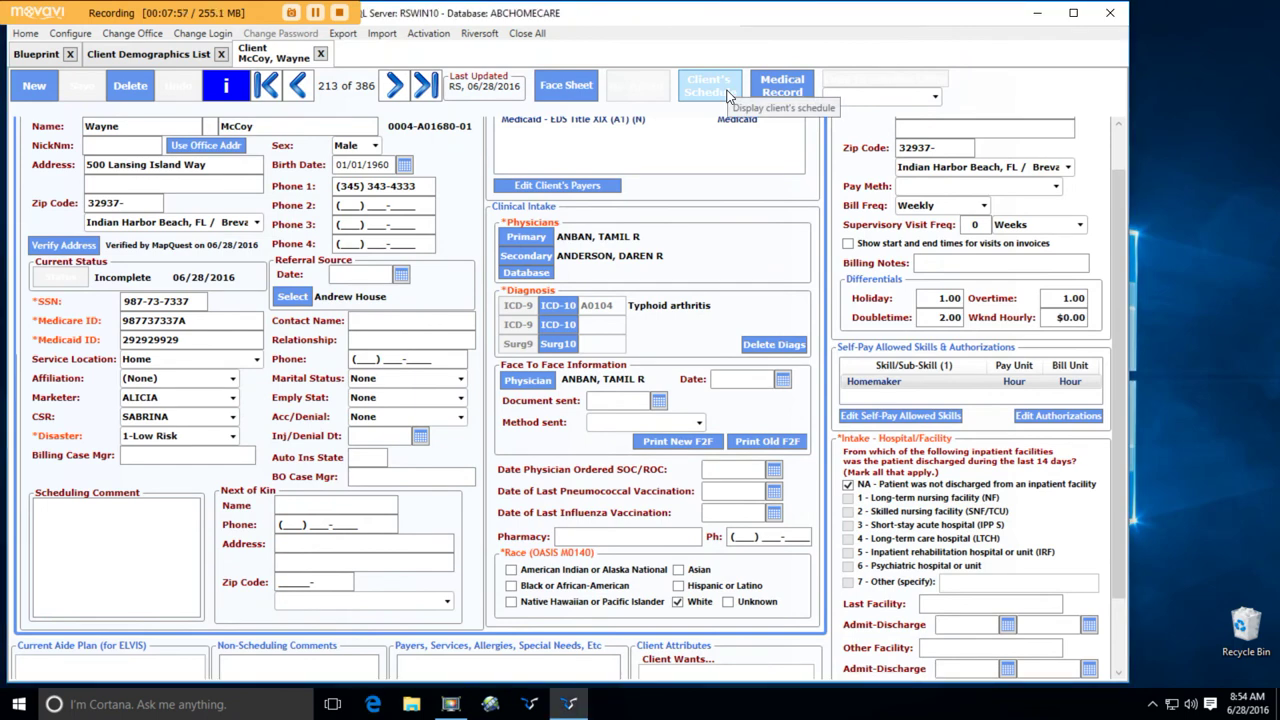
- Create a new visit on Wednesday 6/29 from the client's schedule calendar
left_click(728, 95)
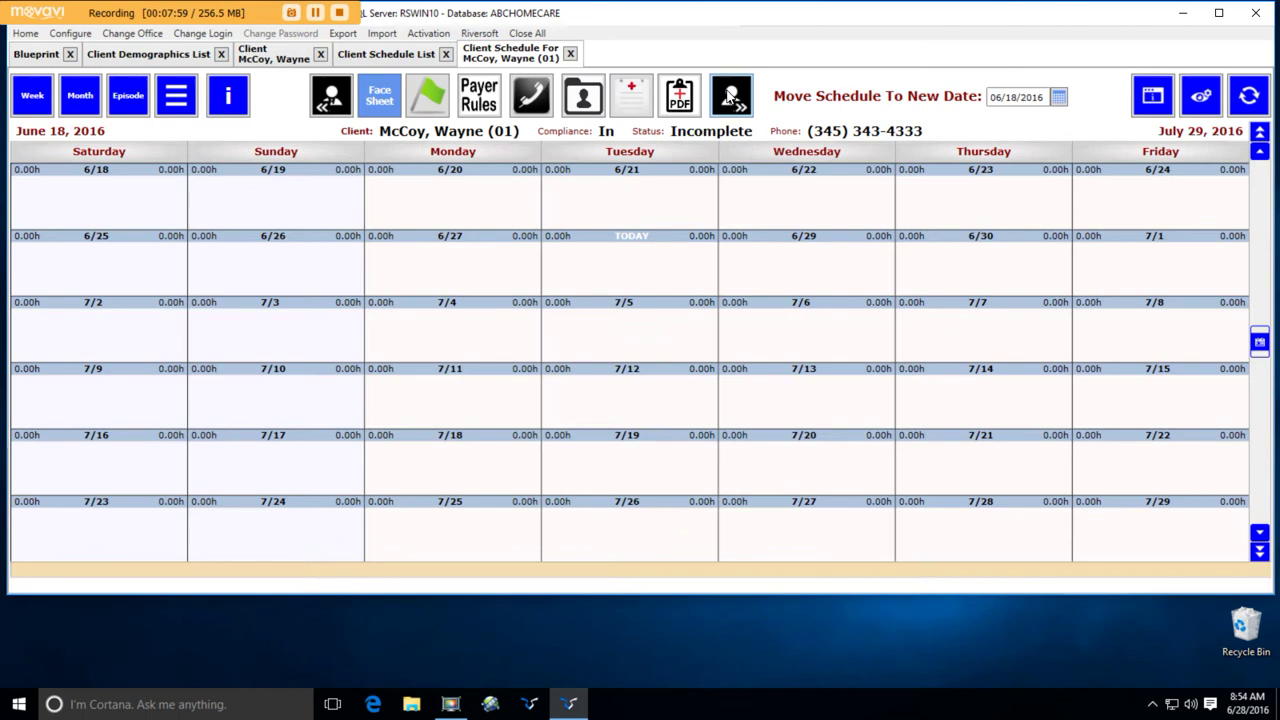
right_click(790, 262)
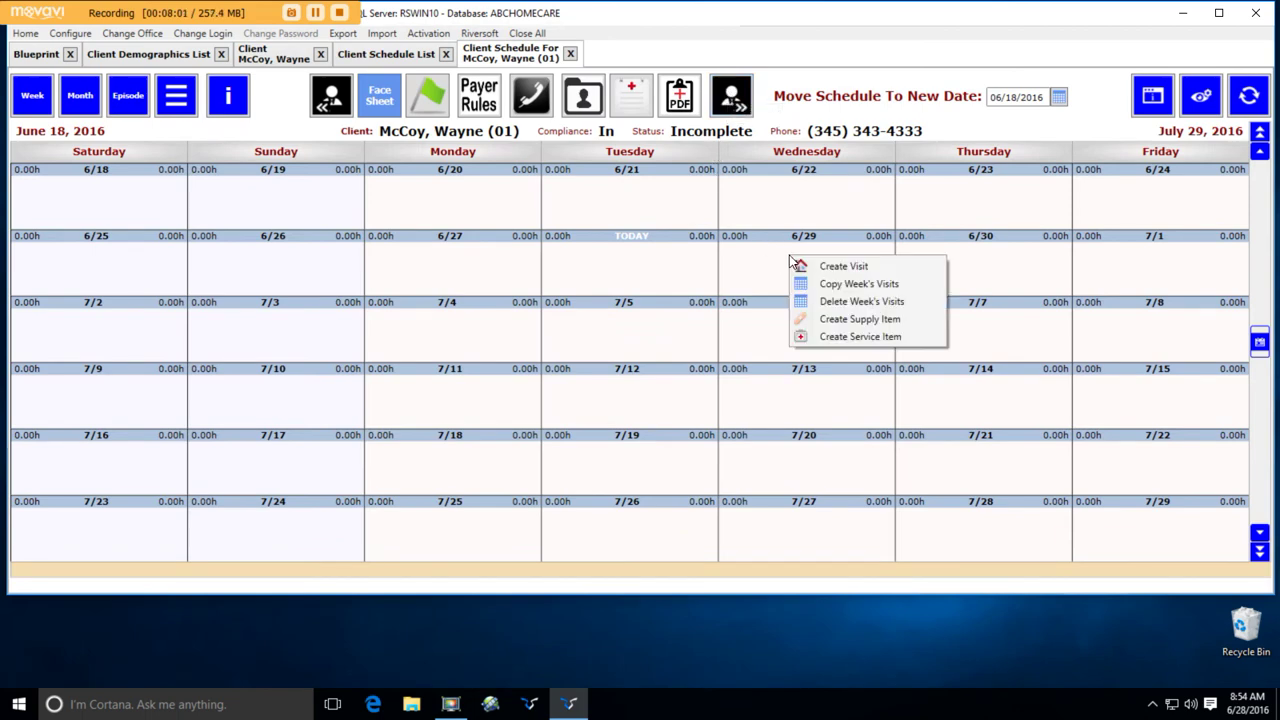
left_click(820, 268)
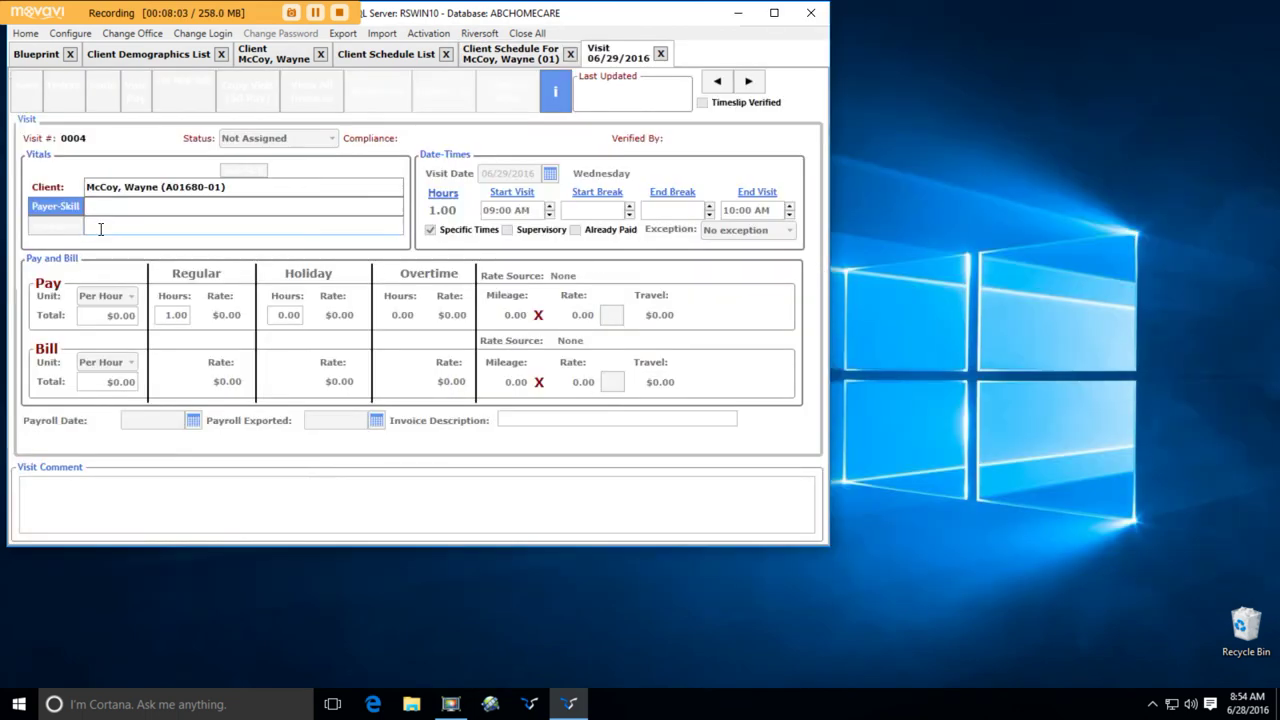
- Give the visit the Medicaid SN payer-skill and the comment 'Statrt of Care Asseswsment'
left_click(72, 208)
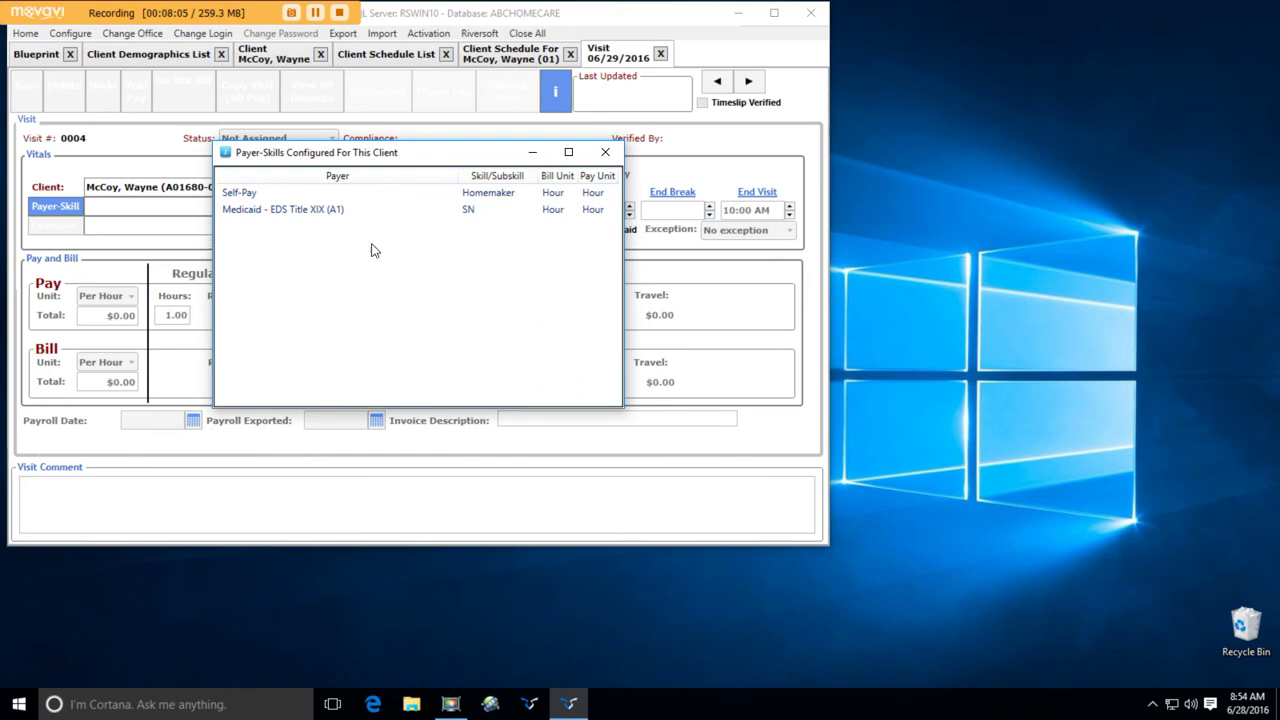
double_click(482, 210)
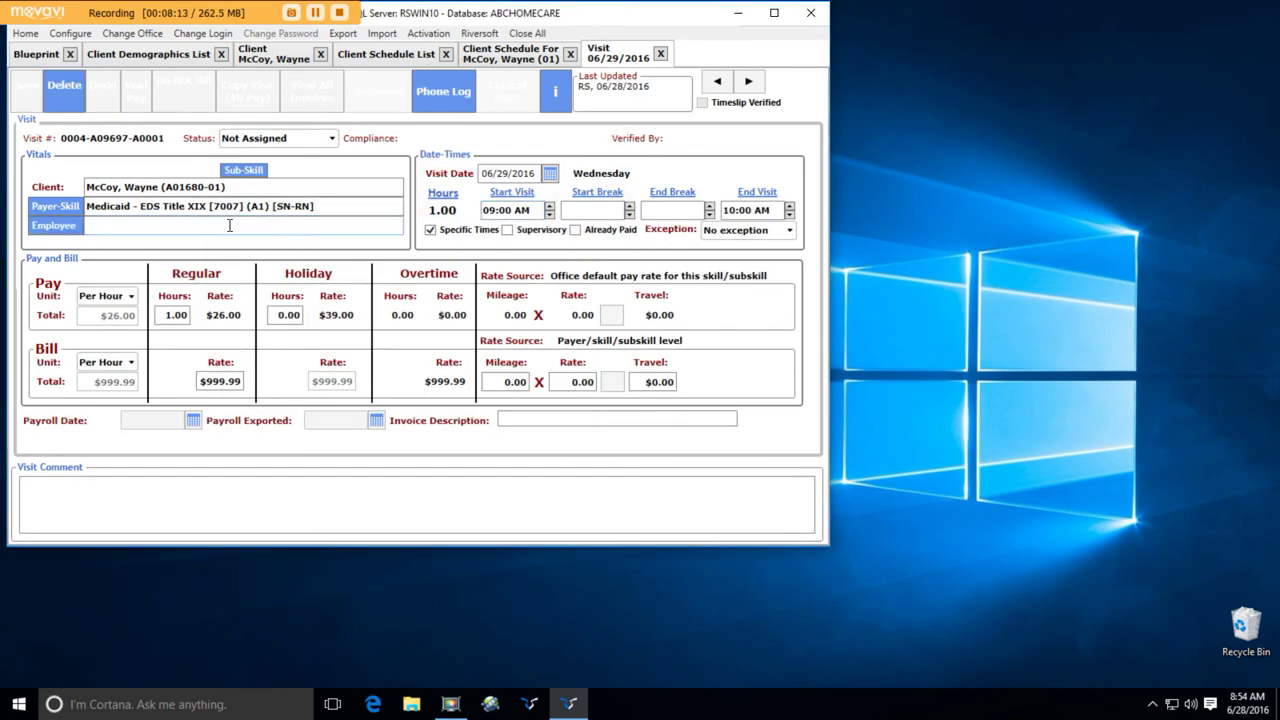
left_click(78, 489)
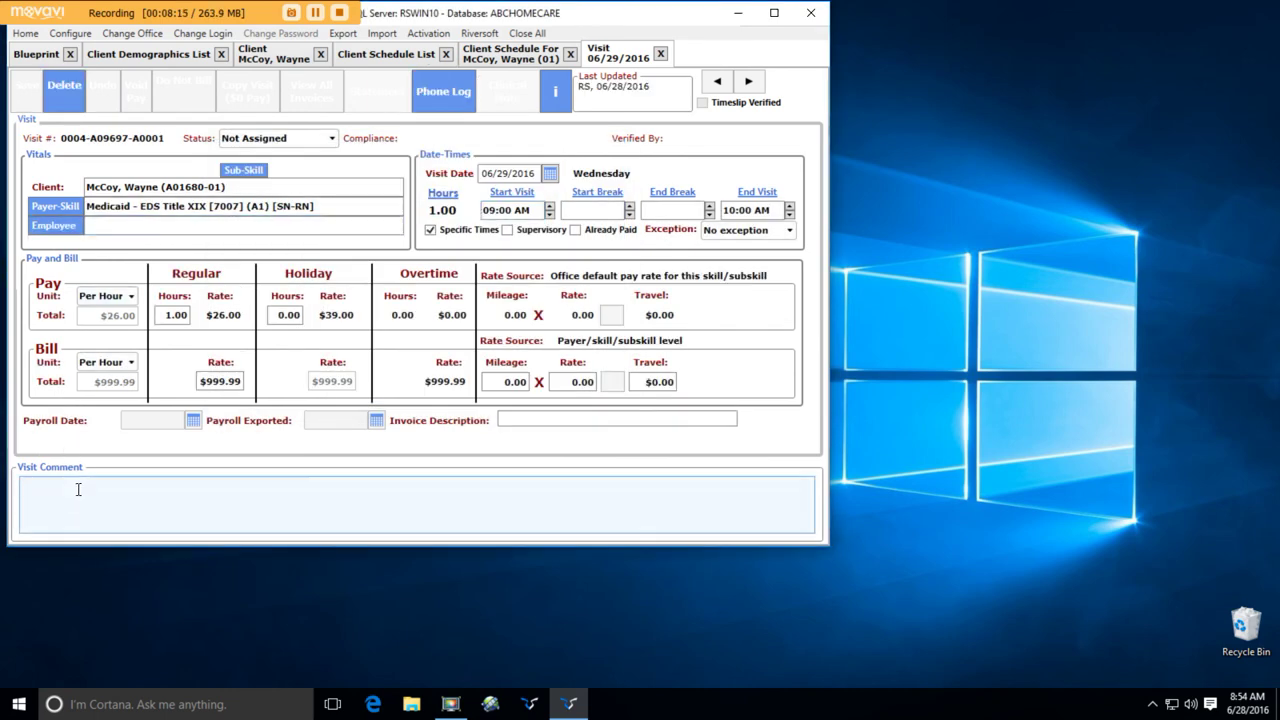
type("Sta")
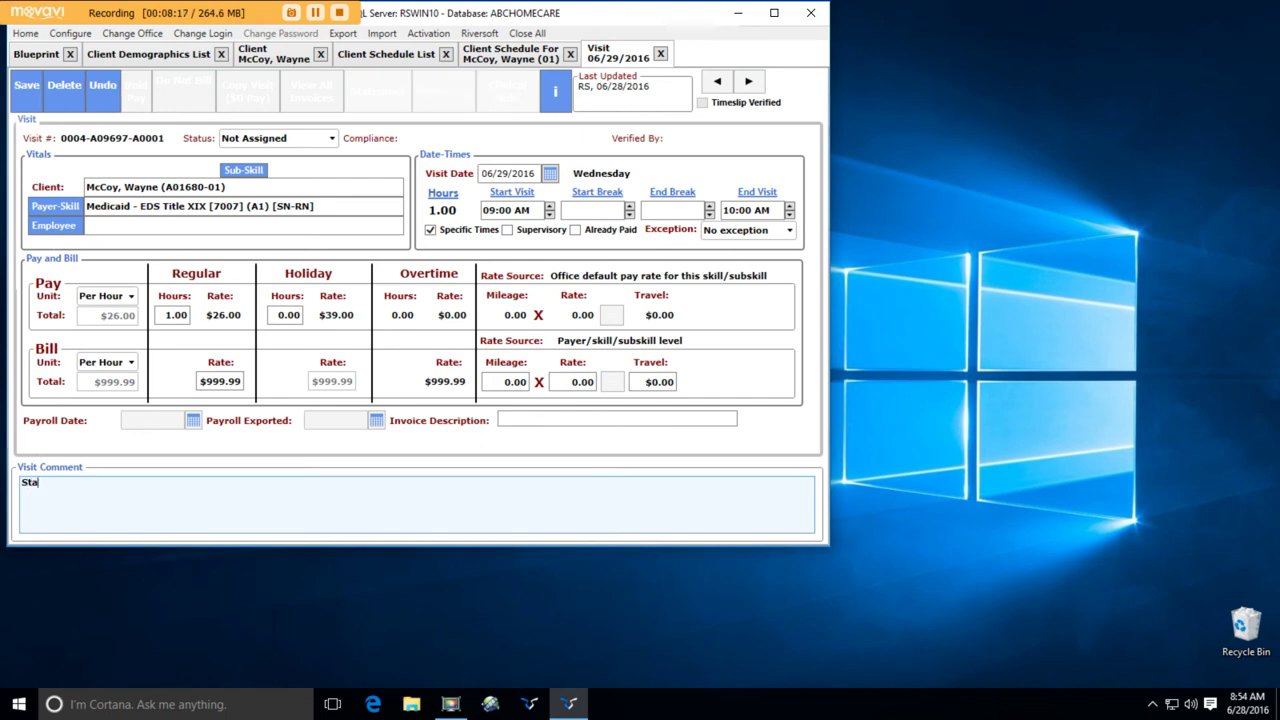
type("trt of Care ")
type("Assesws")
type("ment")
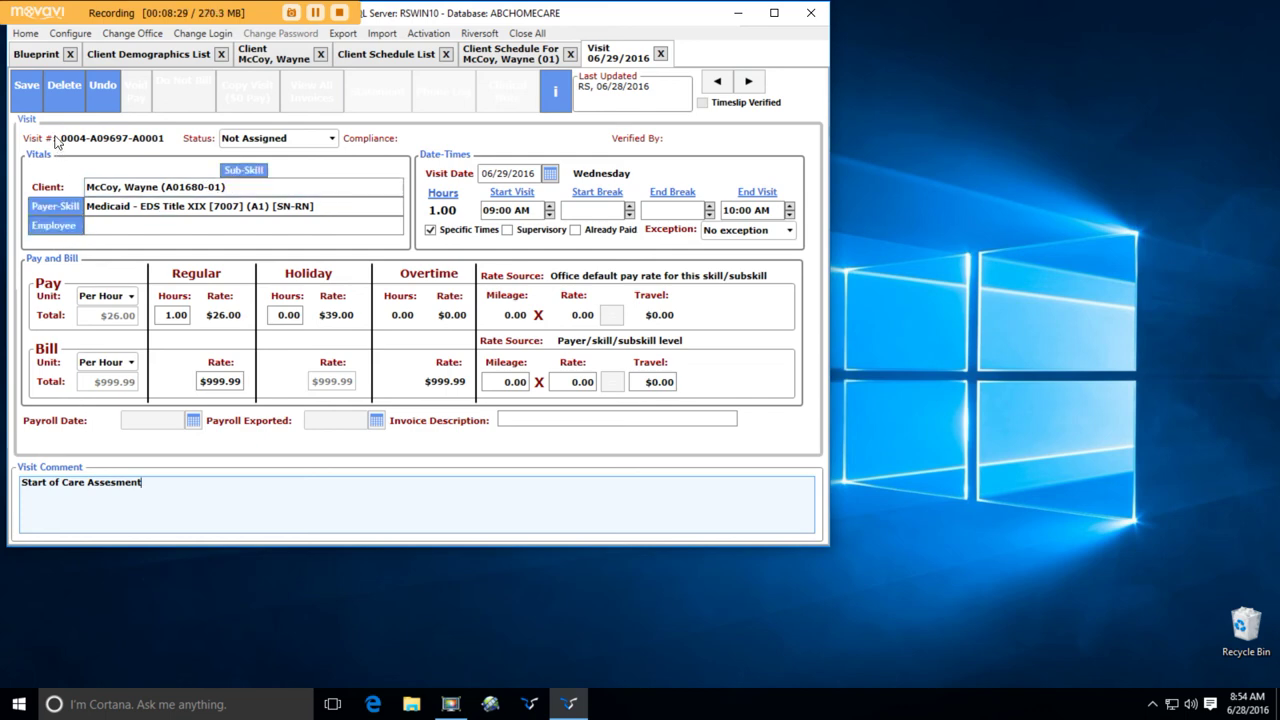
- Save the 6/29 visit and assign an RN employee to it, accepting the overlap warning
left_click(28, 100)
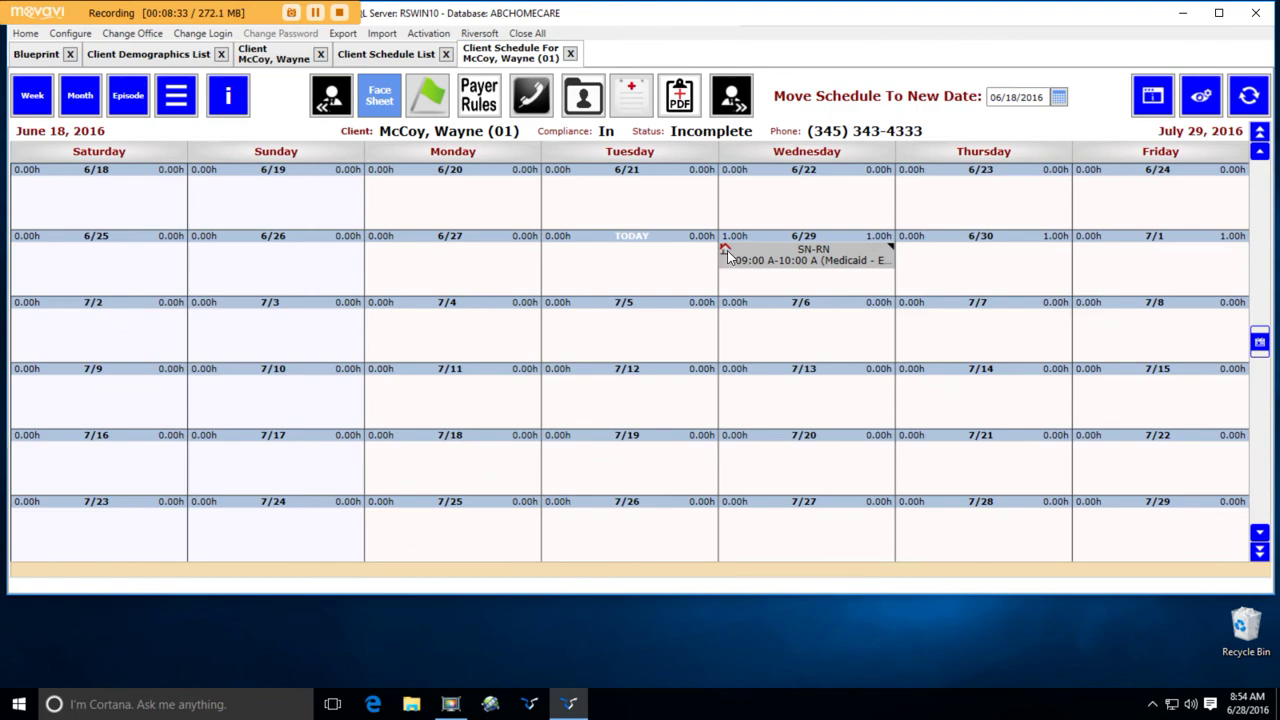
double_click(728, 257)
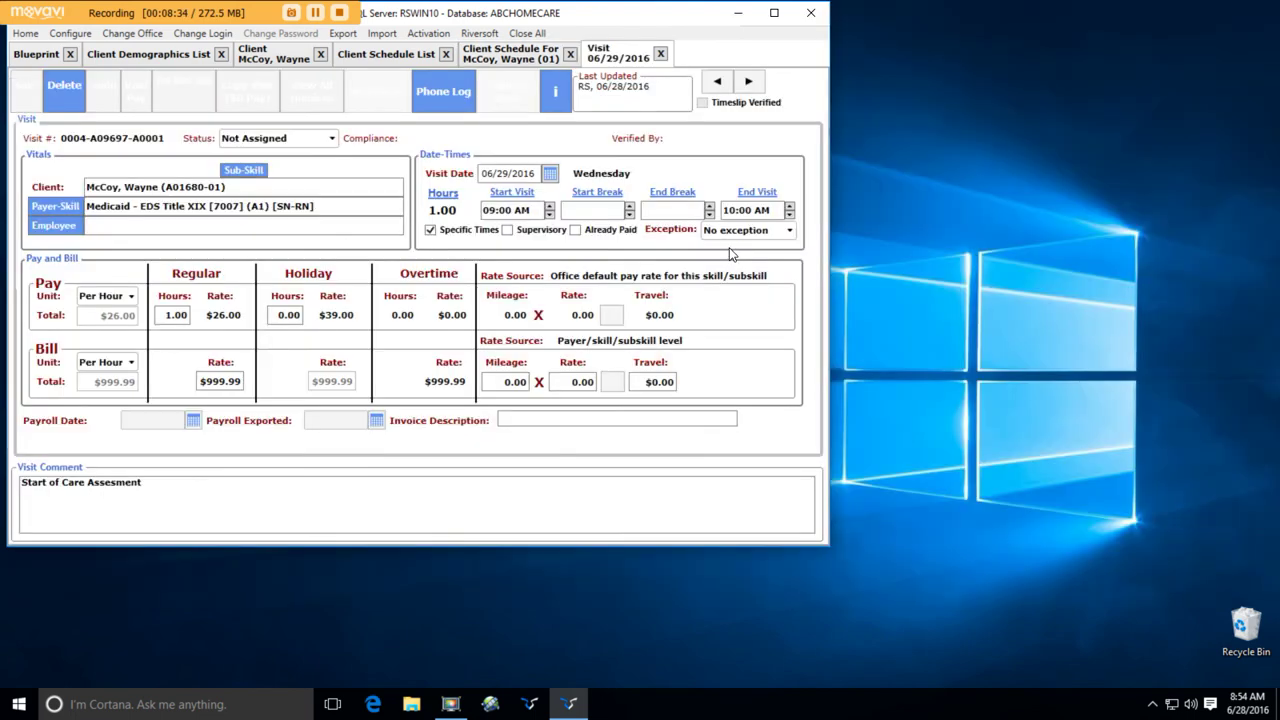
left_click(82, 226)
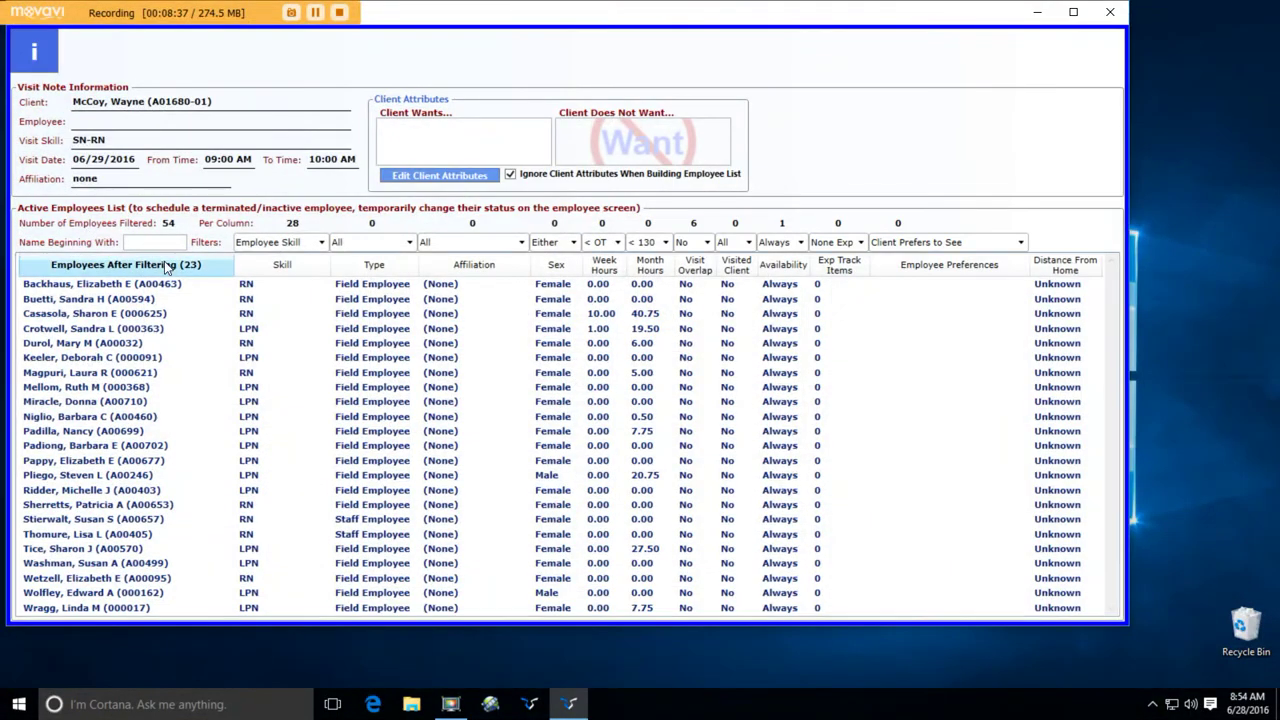
double_click(272, 358)
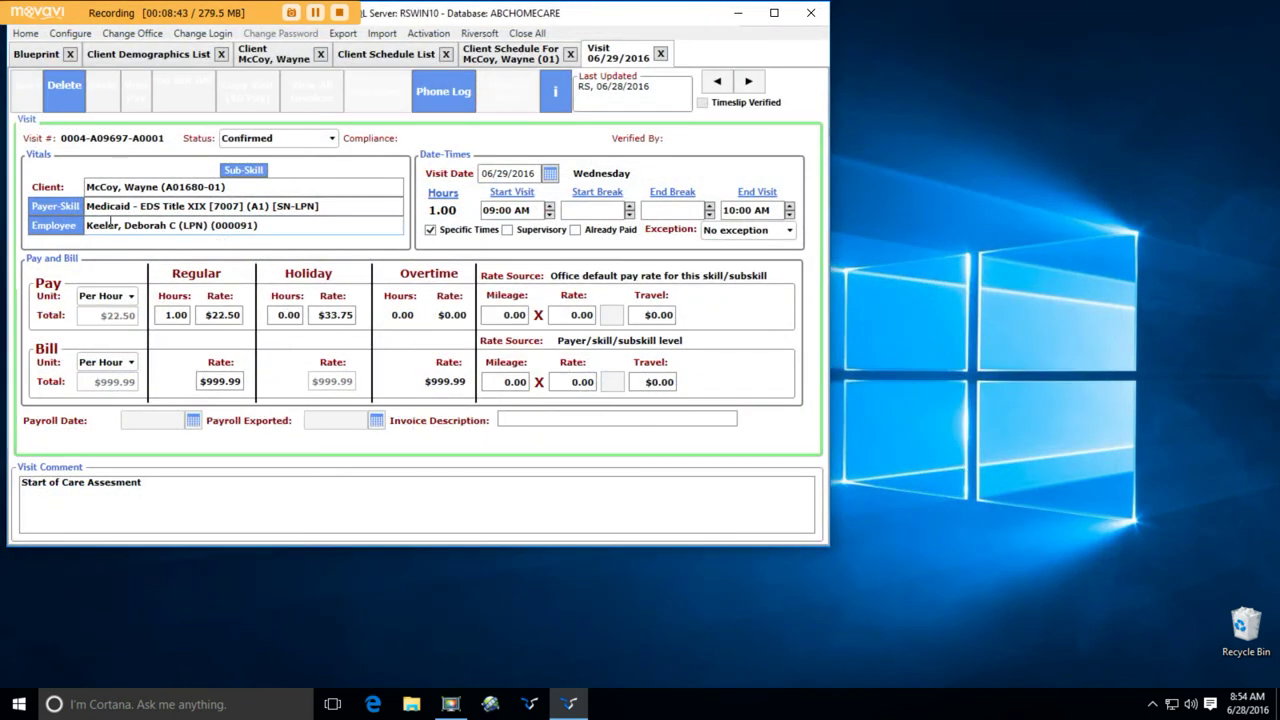
left_click(75, 226)
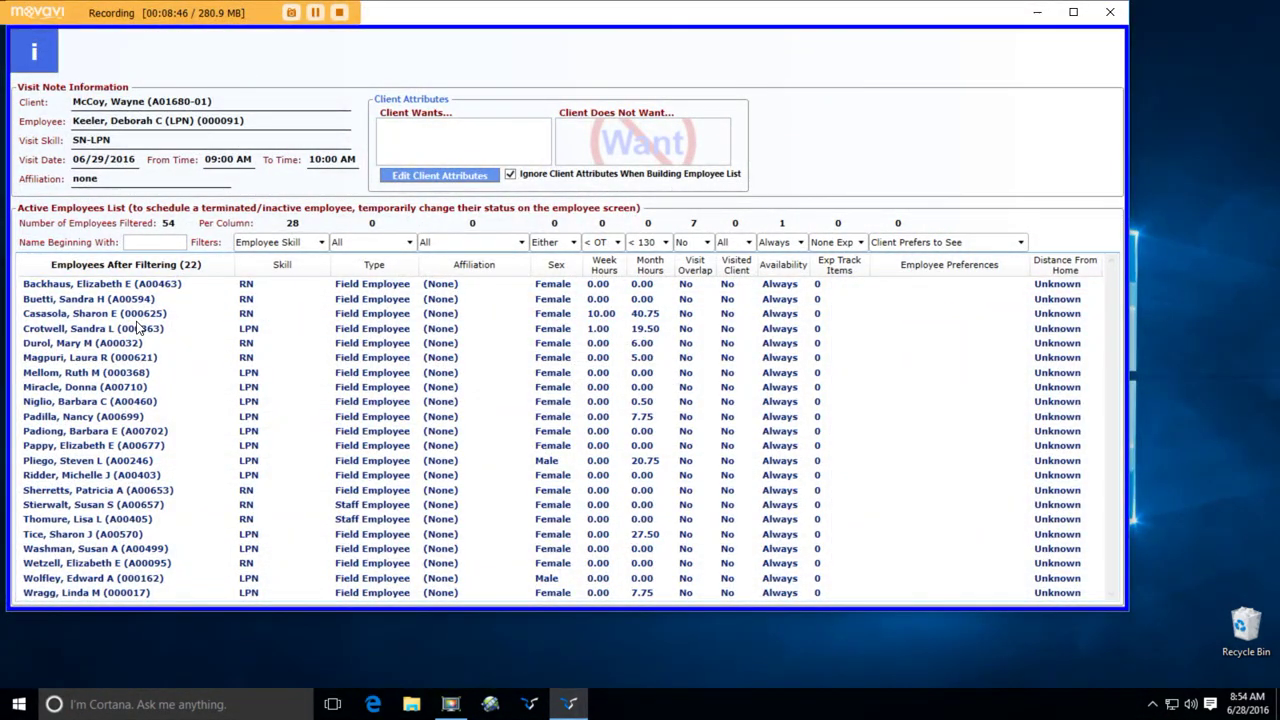
double_click(140, 316)
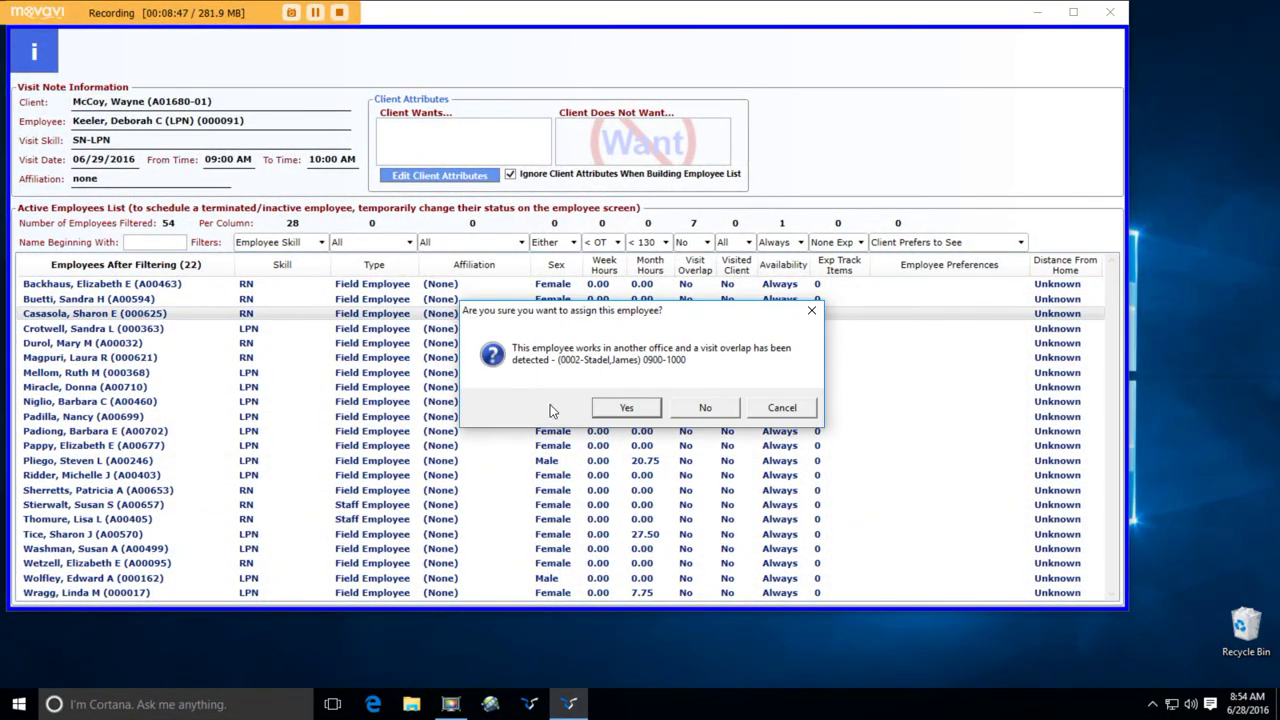
left_click(640, 409)
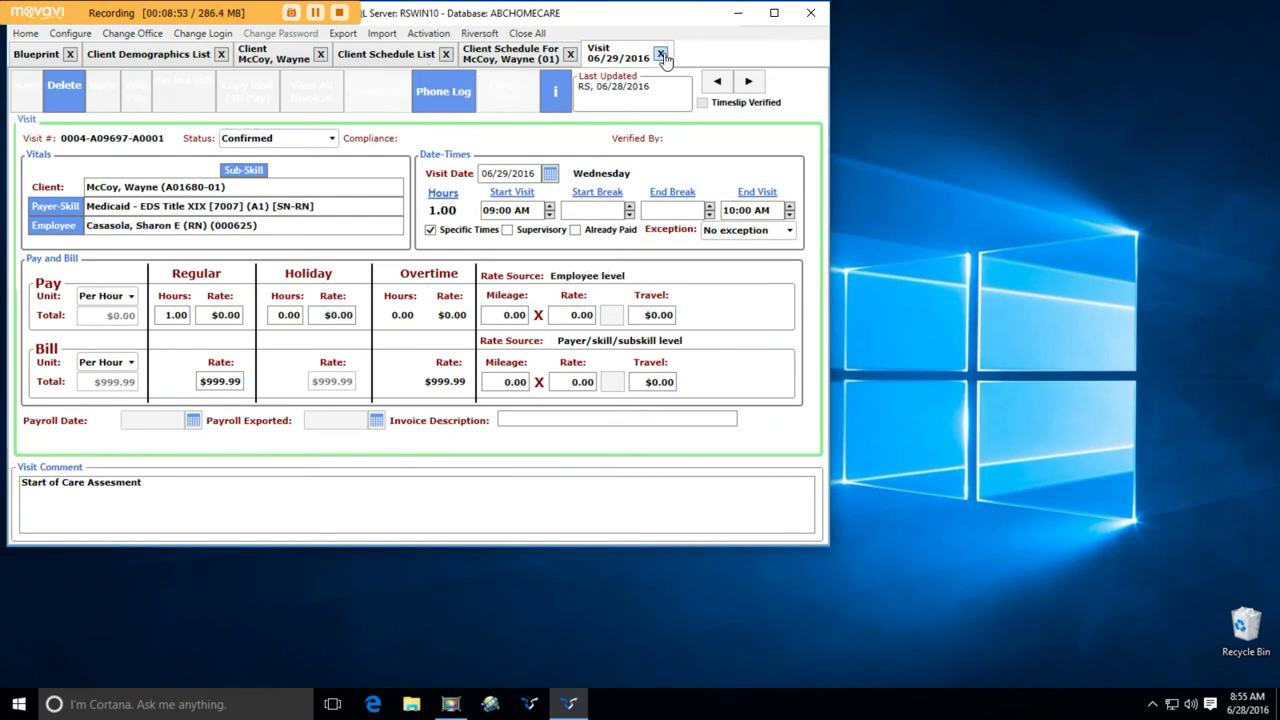
left_click(661, 54)
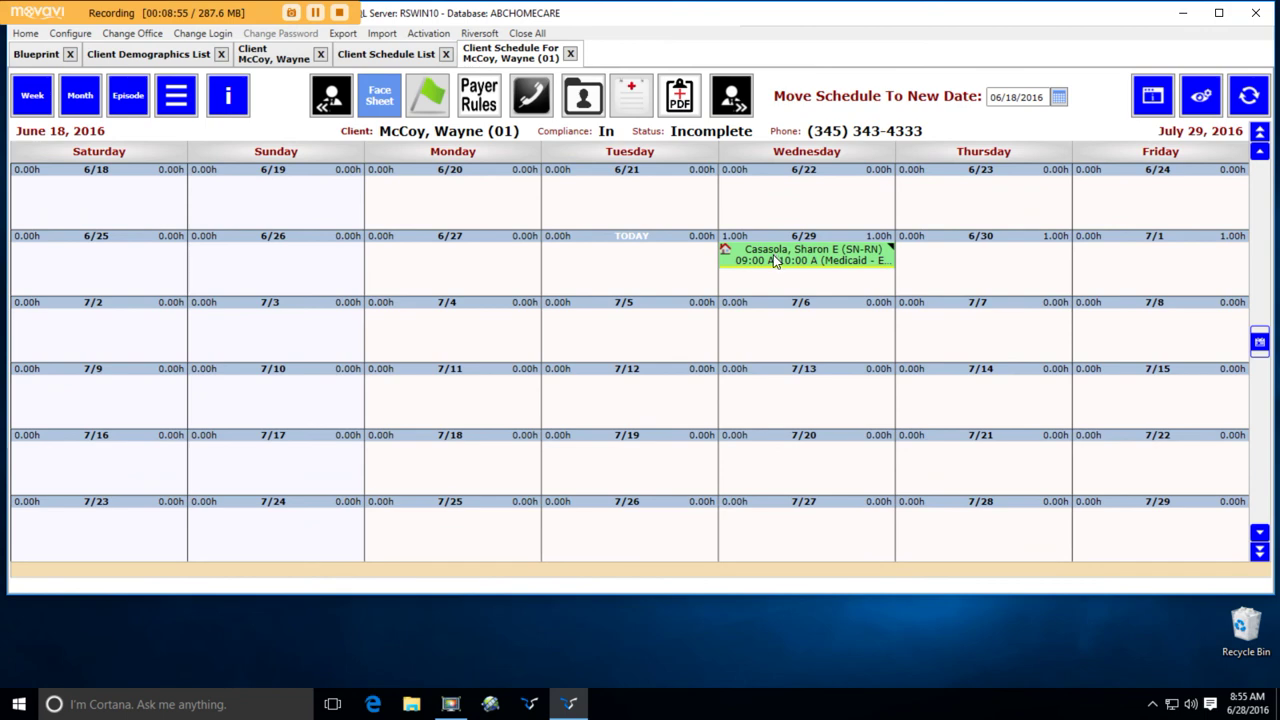
left_click(283, 61)
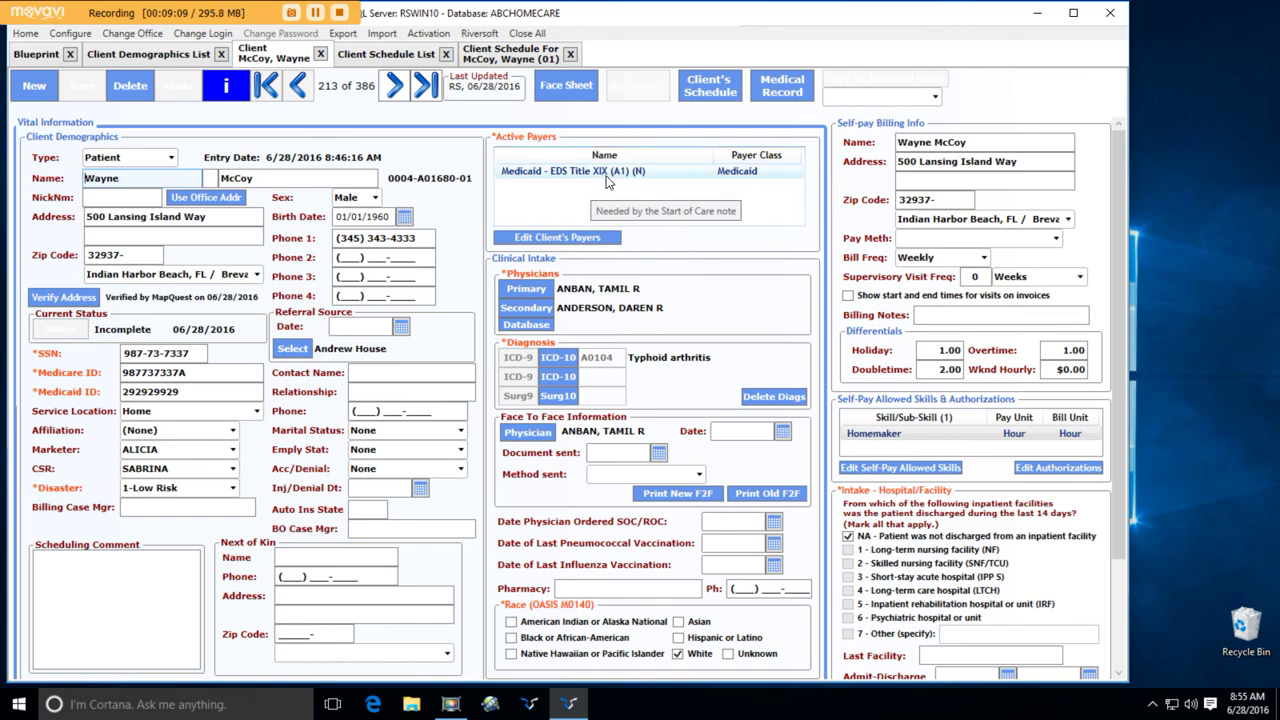
scroll(585, 445, "down", 3)
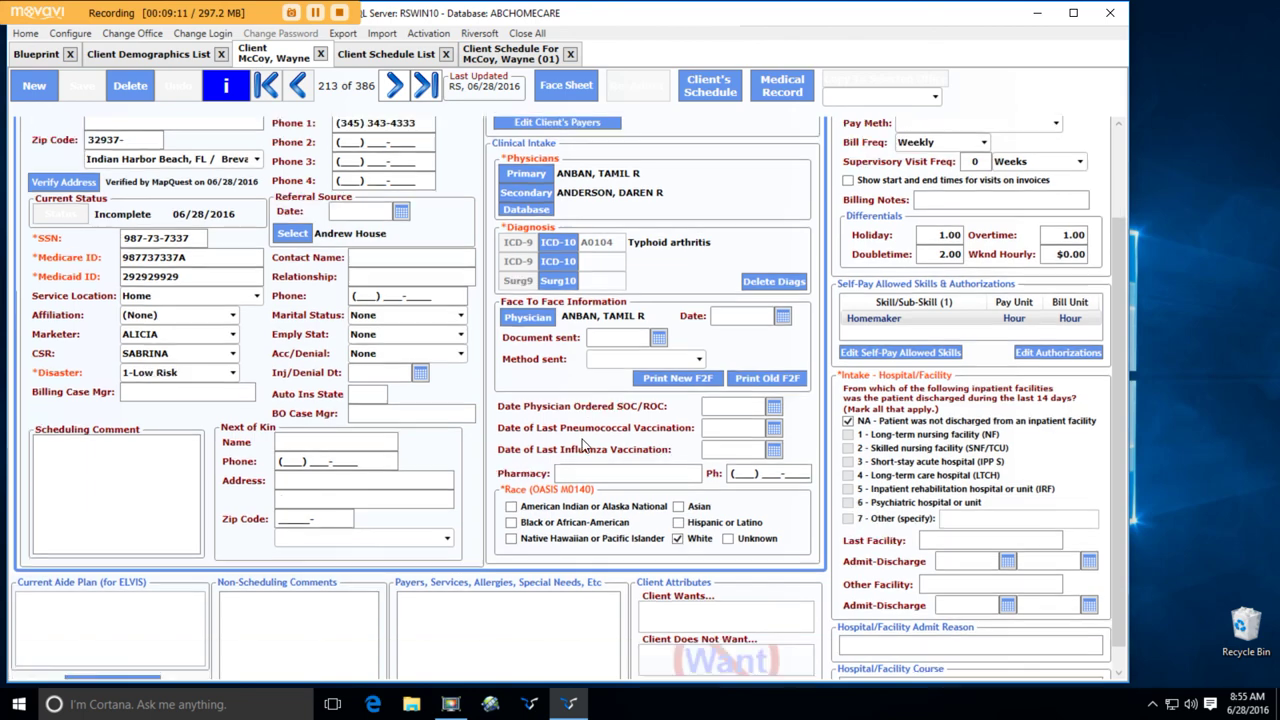
scroll(585, 445, "up", 3)
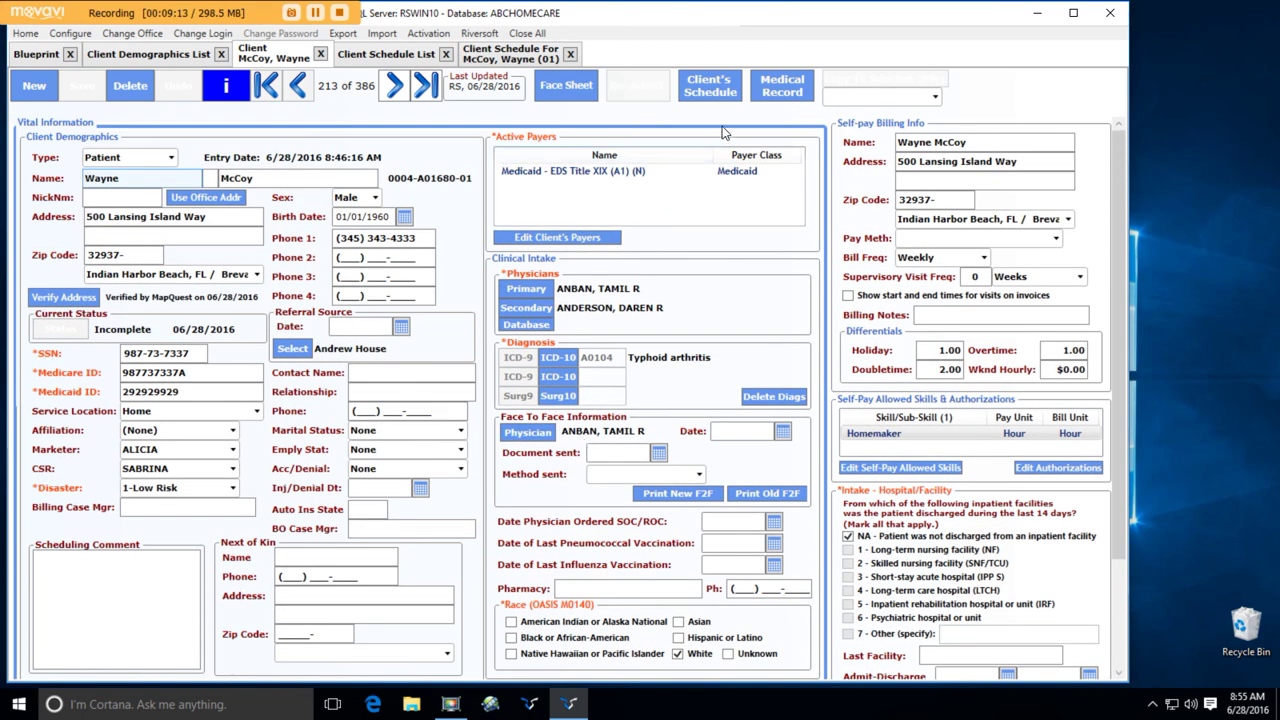
left_click(515, 58)
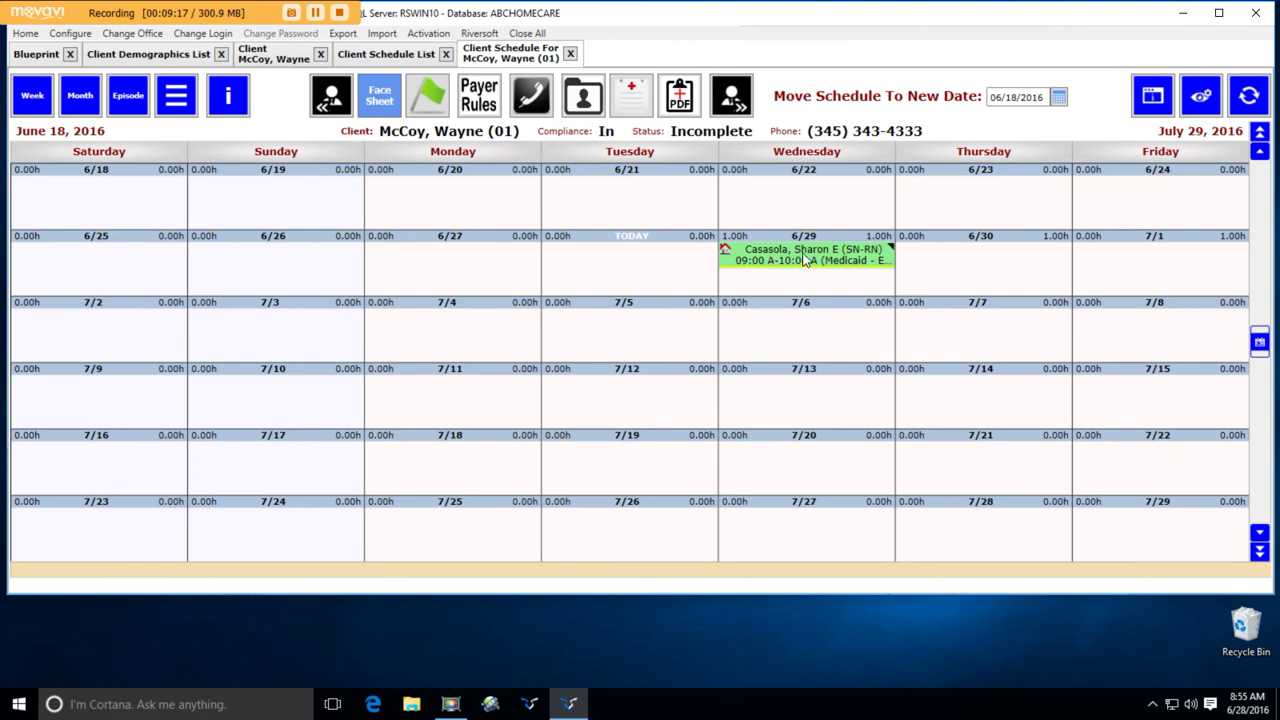